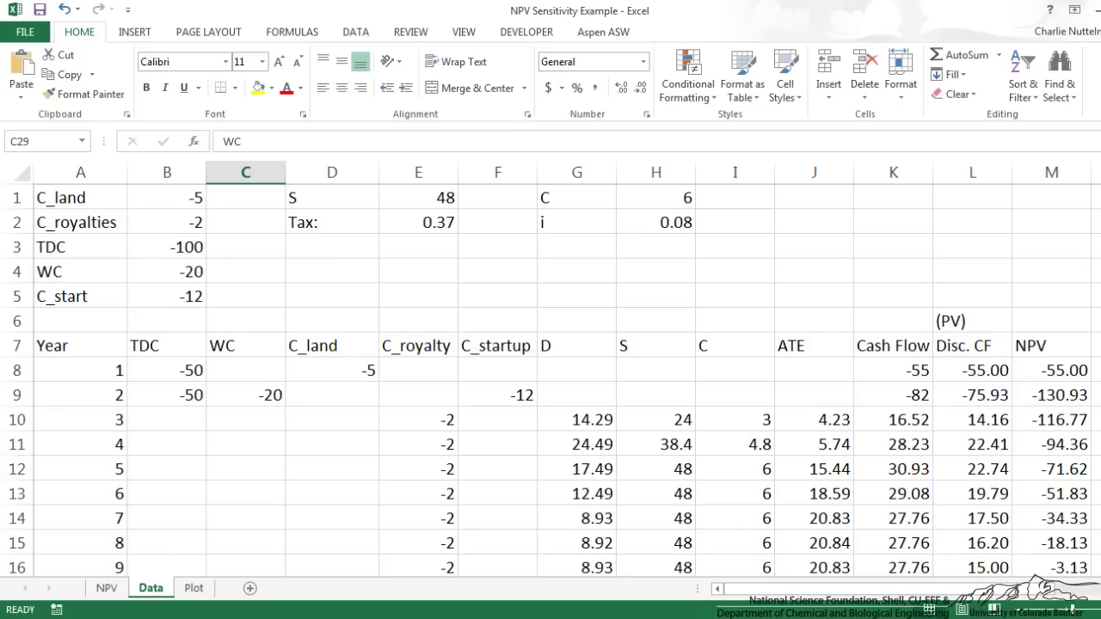
pyautogui.scroll(-1, 550, 379)
pyautogui.scroll(-1, 550, 379)
pyautogui.scroll(-2, 551, 379)
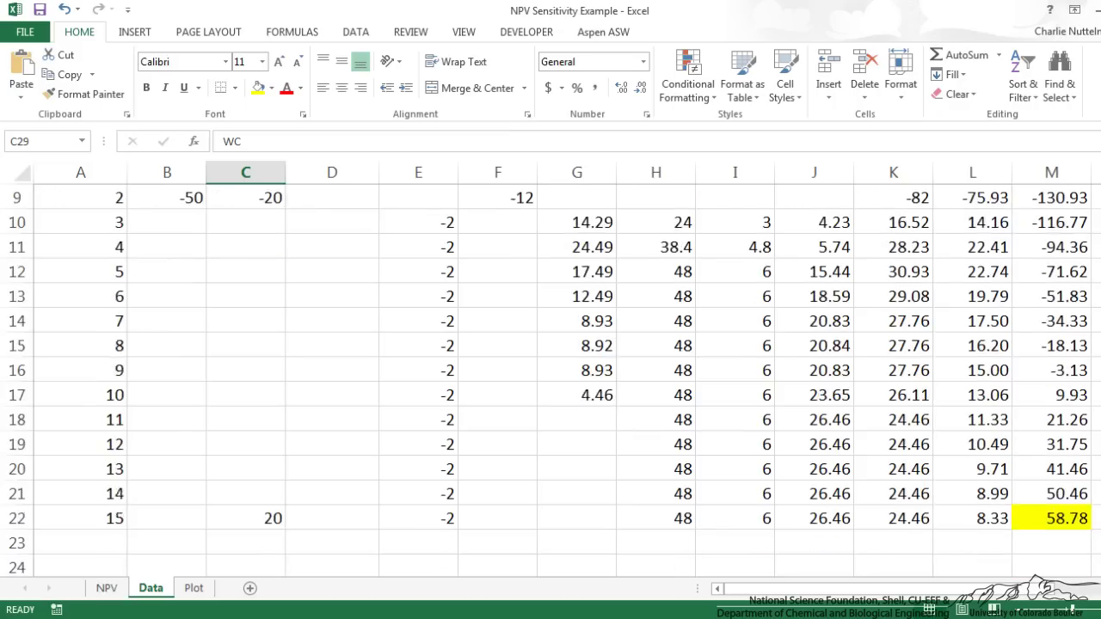
pyautogui.scroll(-1, 551, 378)
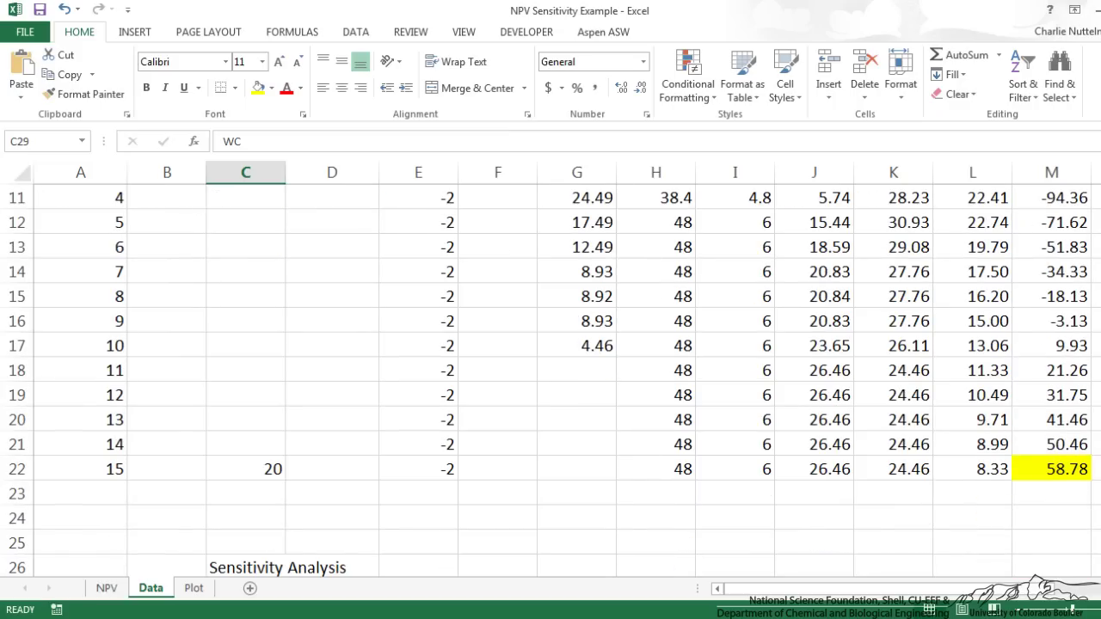
pyautogui.click(1051, 469)
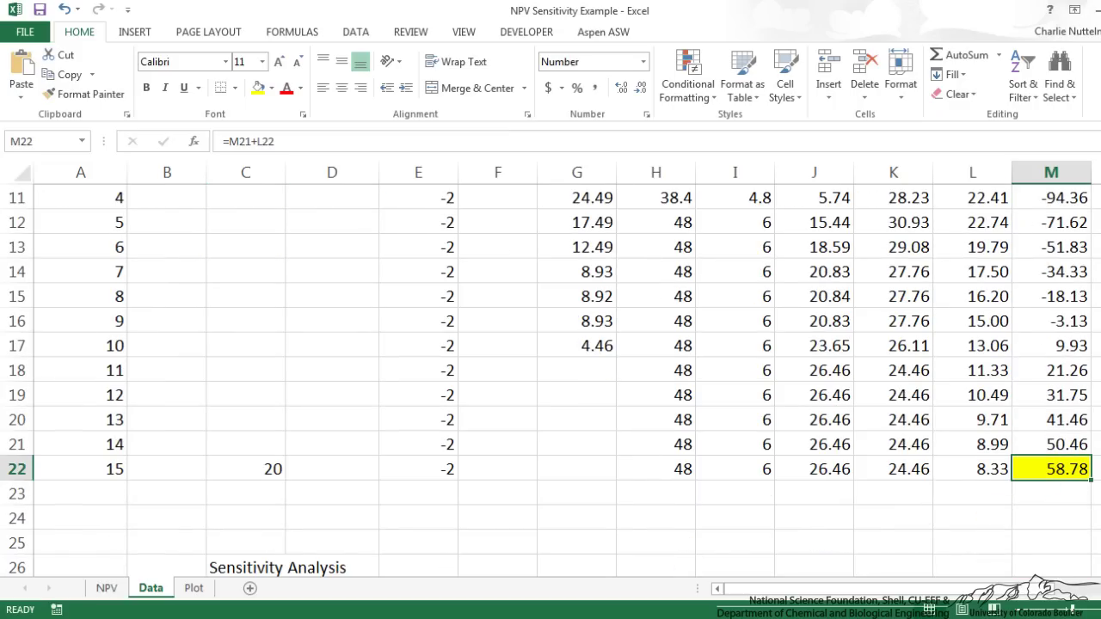
pyautogui.scroll(4, 550, 379)
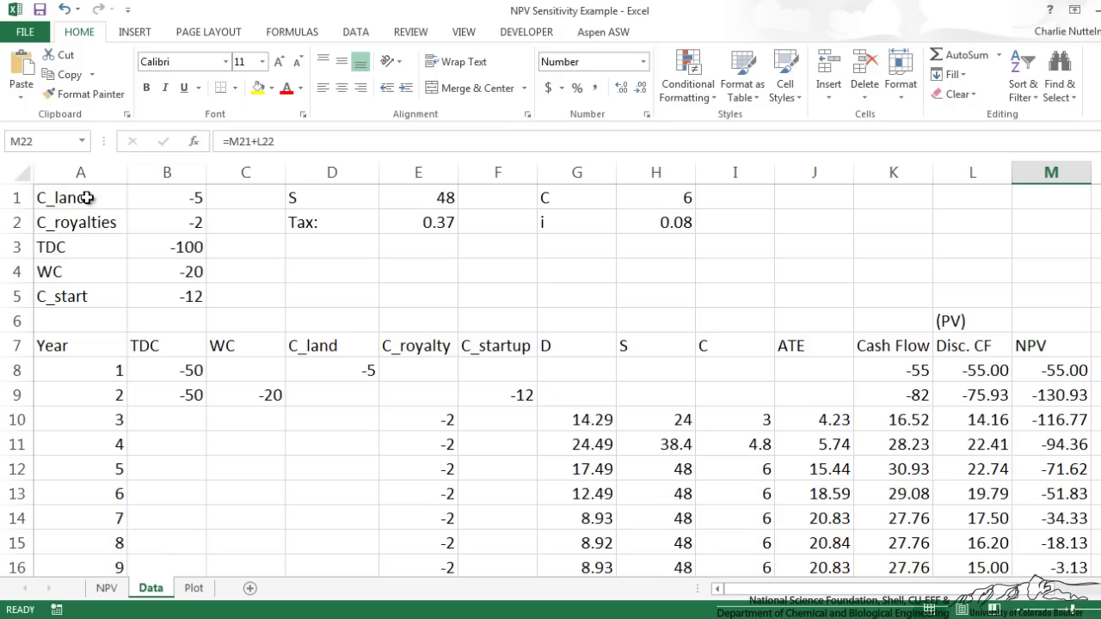
pyautogui.click(142, 198)
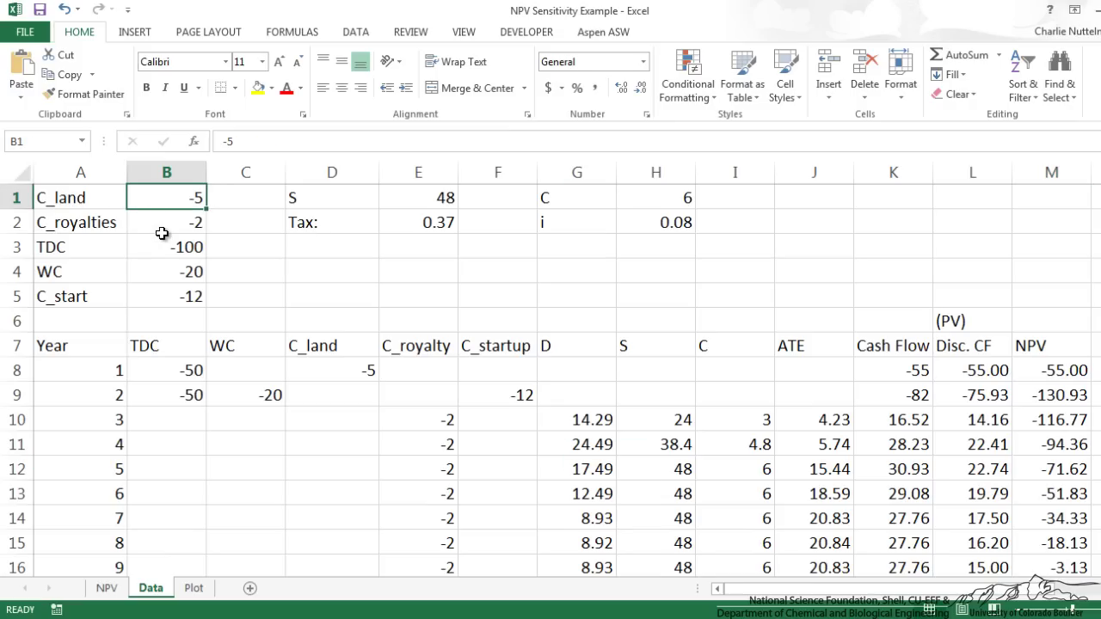
pyautogui.click(162, 233)
pyautogui.click(163, 249)
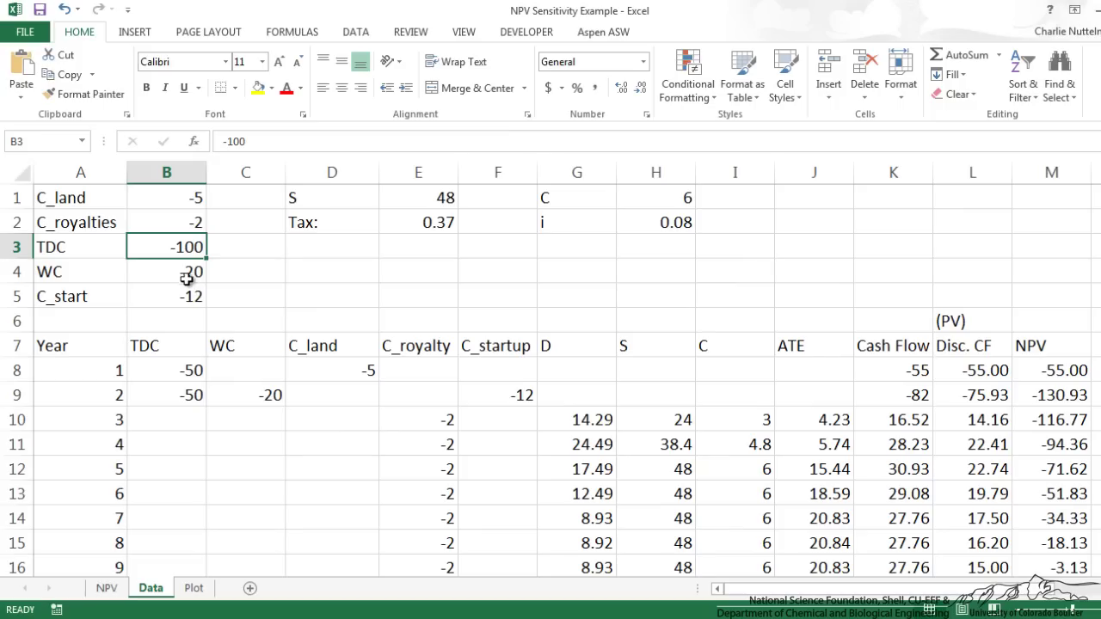
pyautogui.click(186, 279)
pyautogui.click(190, 297)
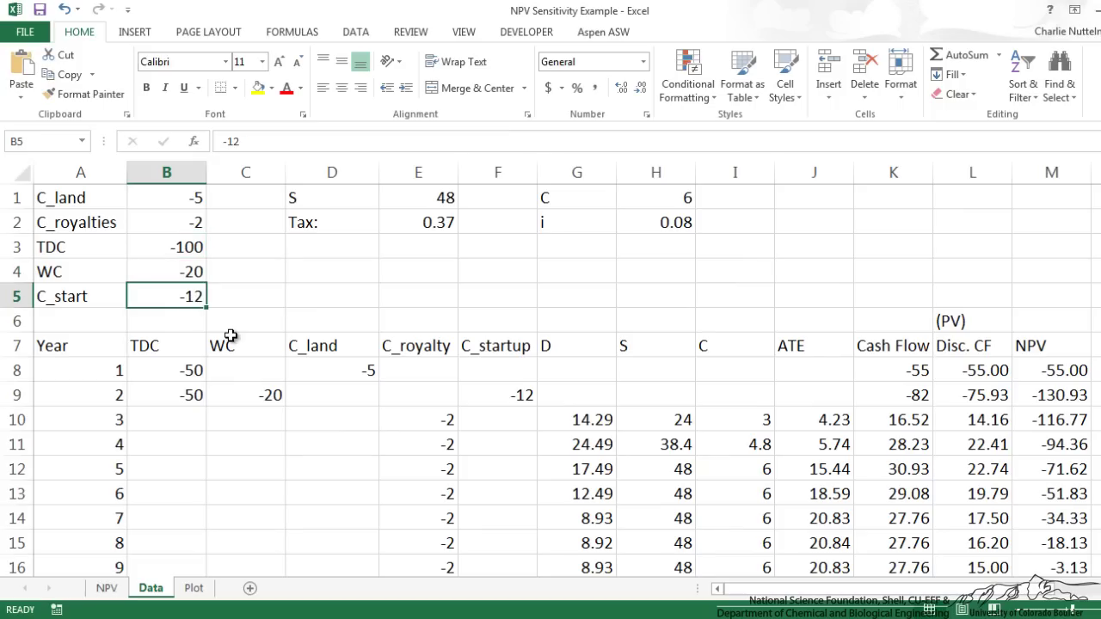
pyautogui.click(421, 200)
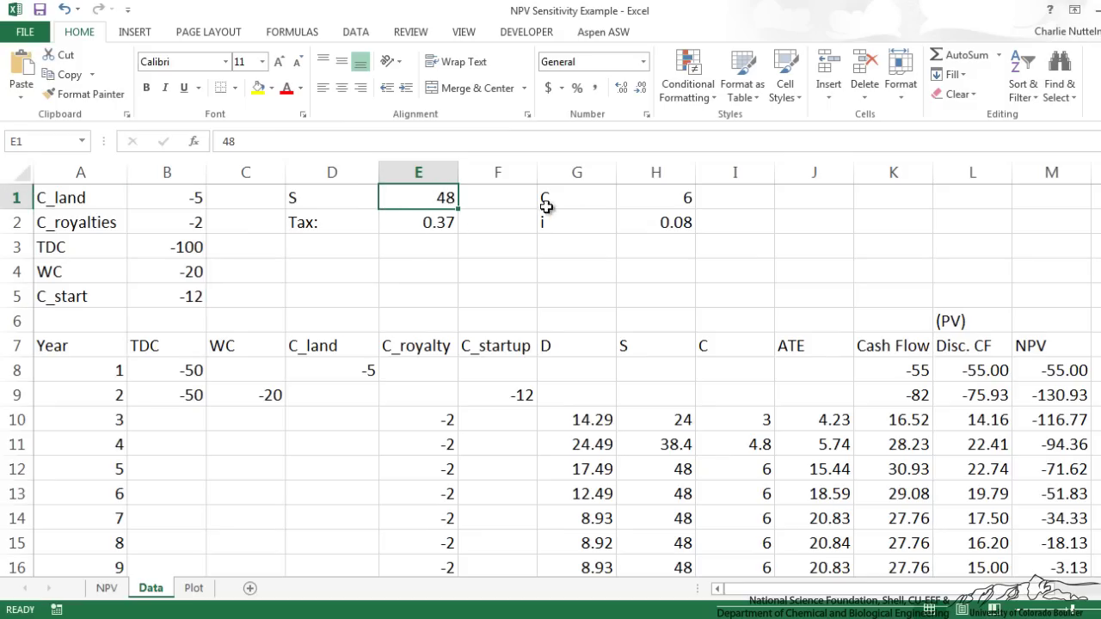
pyautogui.click(439, 225)
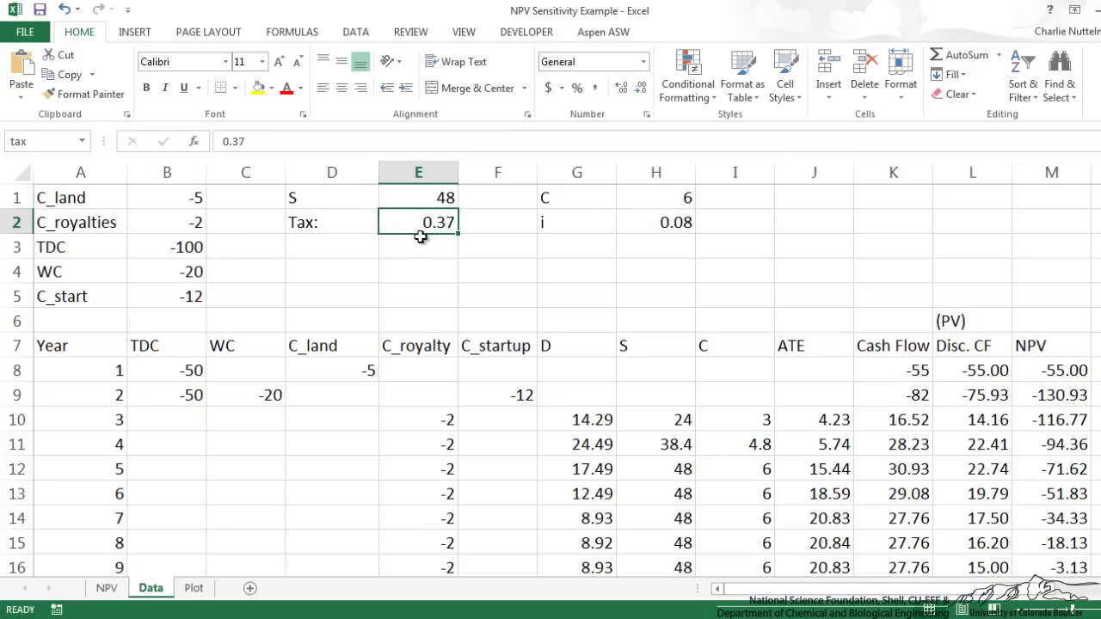
pyautogui.click(659, 200)
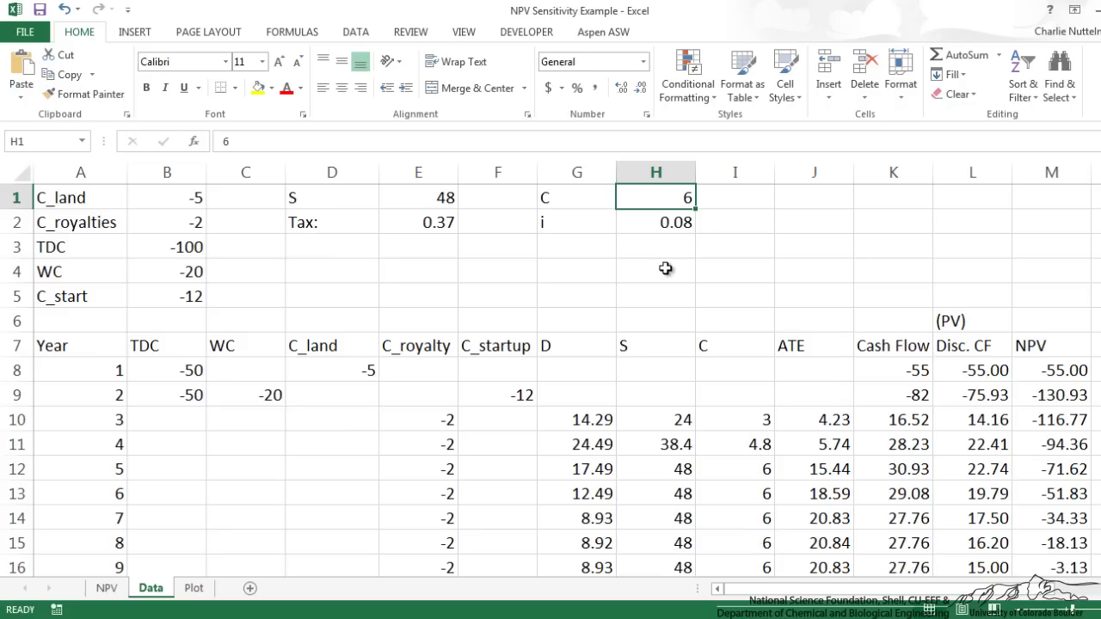
pyautogui.click(648, 223)
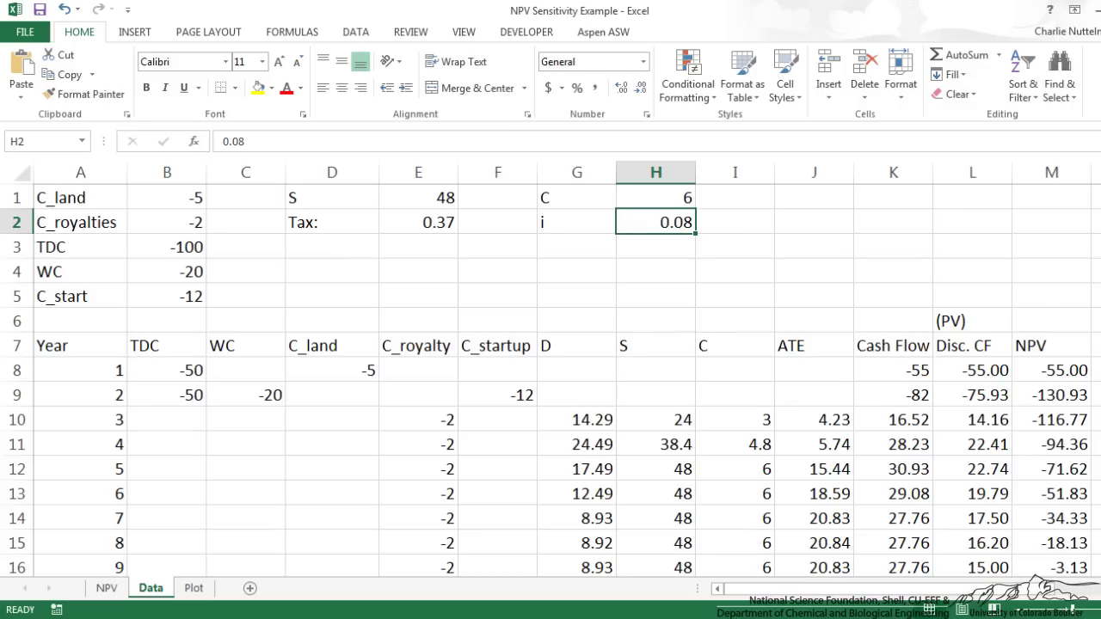
pyautogui.scroll(-1, 550, 378)
pyautogui.scroll(-2, 550, 378)
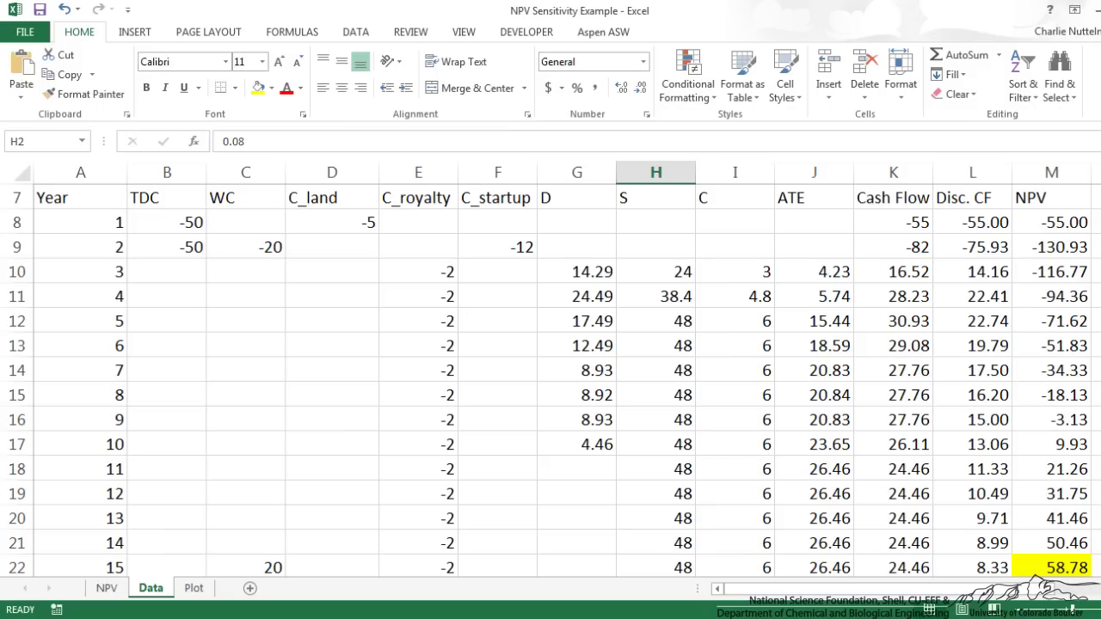
pyautogui.scroll(-2, 551, 378)
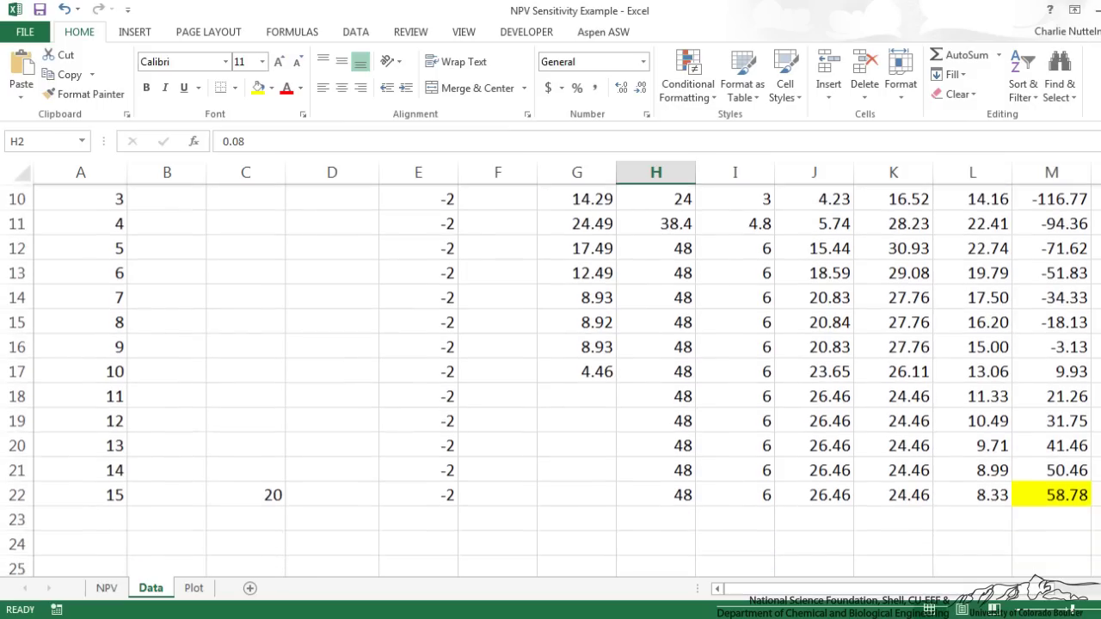
pyautogui.click(1051, 419)
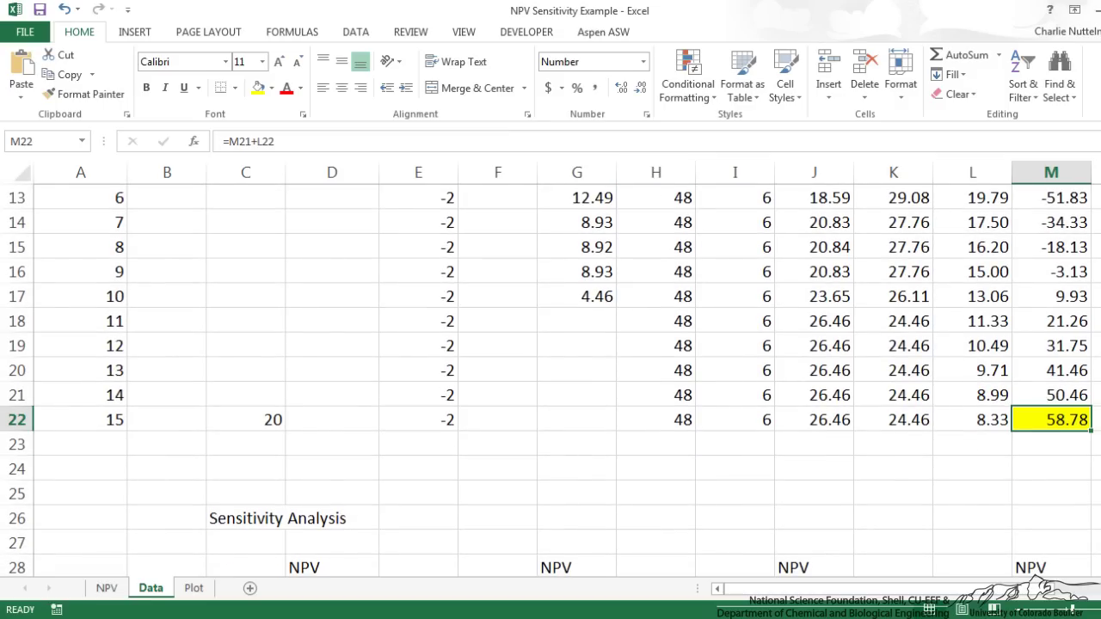
pyautogui.scroll(4, 550, 378)
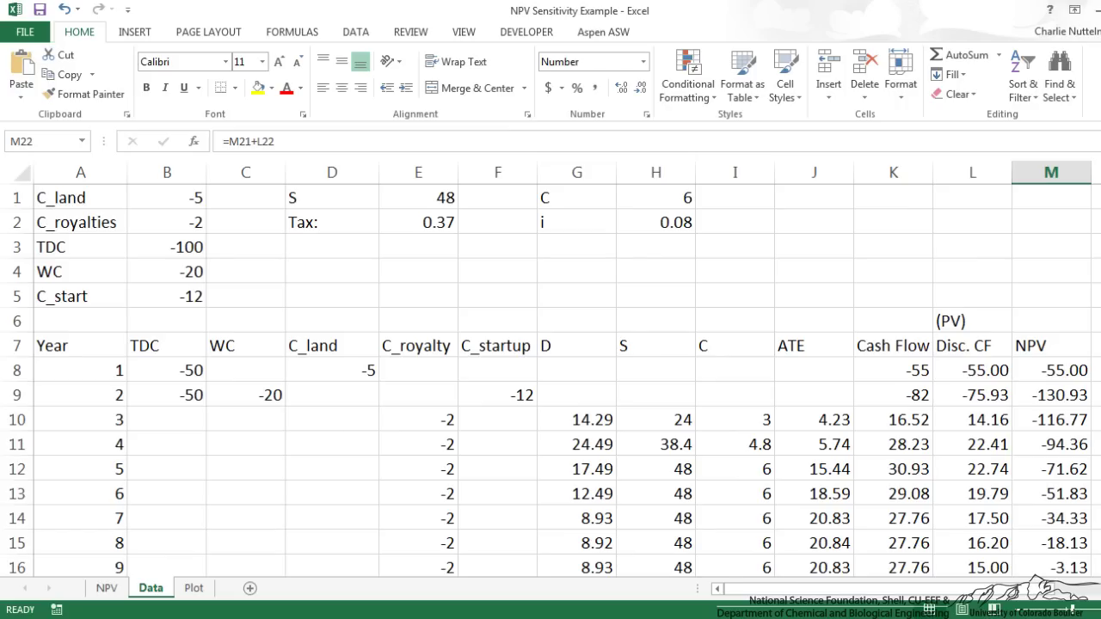
pyautogui.scroll(-2, 550, 378)
pyautogui.scroll(-1, 550, 379)
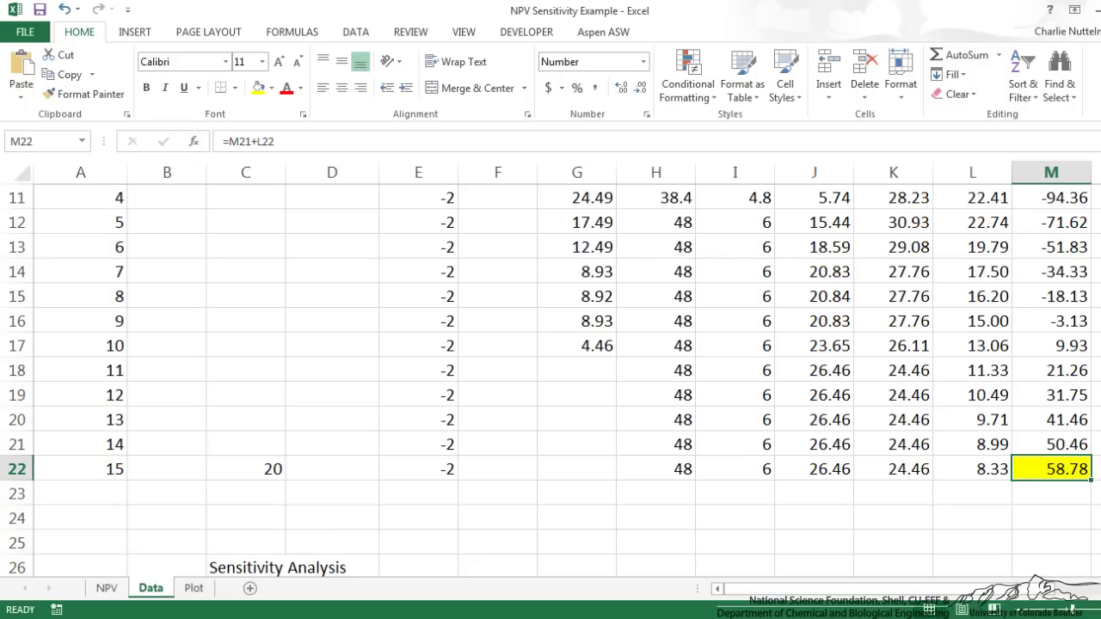
pyautogui.scroll(2, 551, 378)
pyautogui.scroll(1, 550, 378)
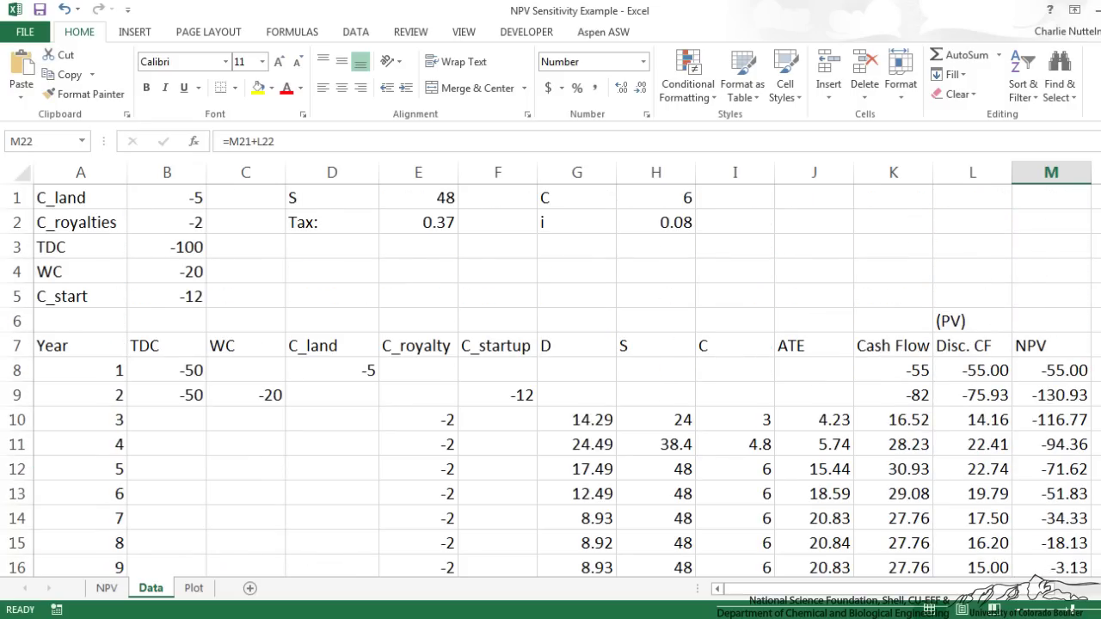
pyautogui.click(176, 197)
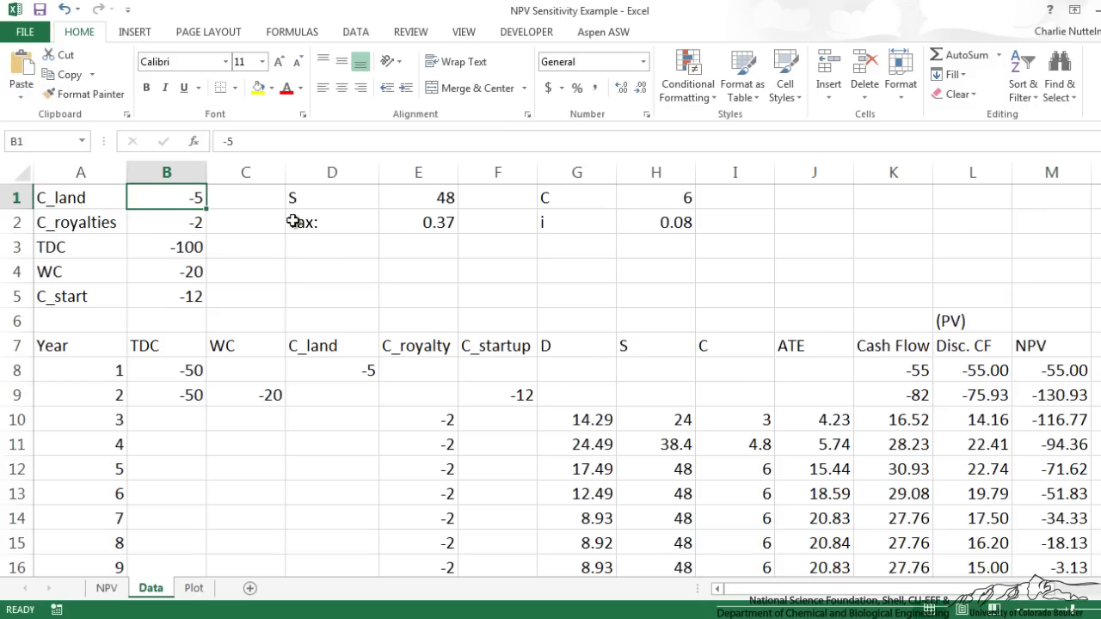
pyautogui.click(435, 199)
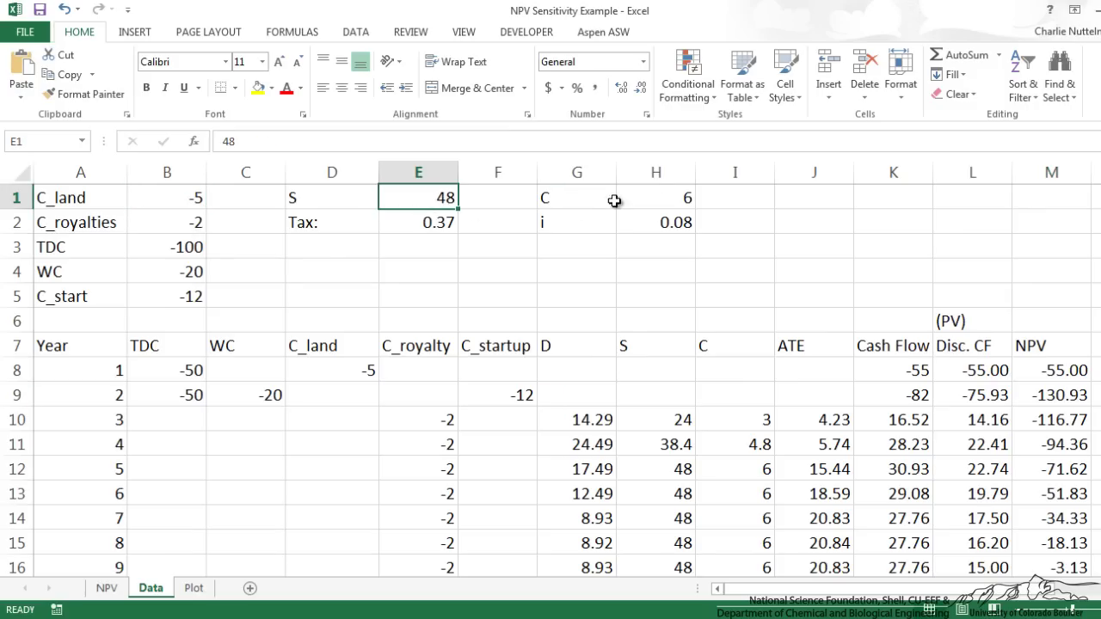
pyautogui.click(656, 197)
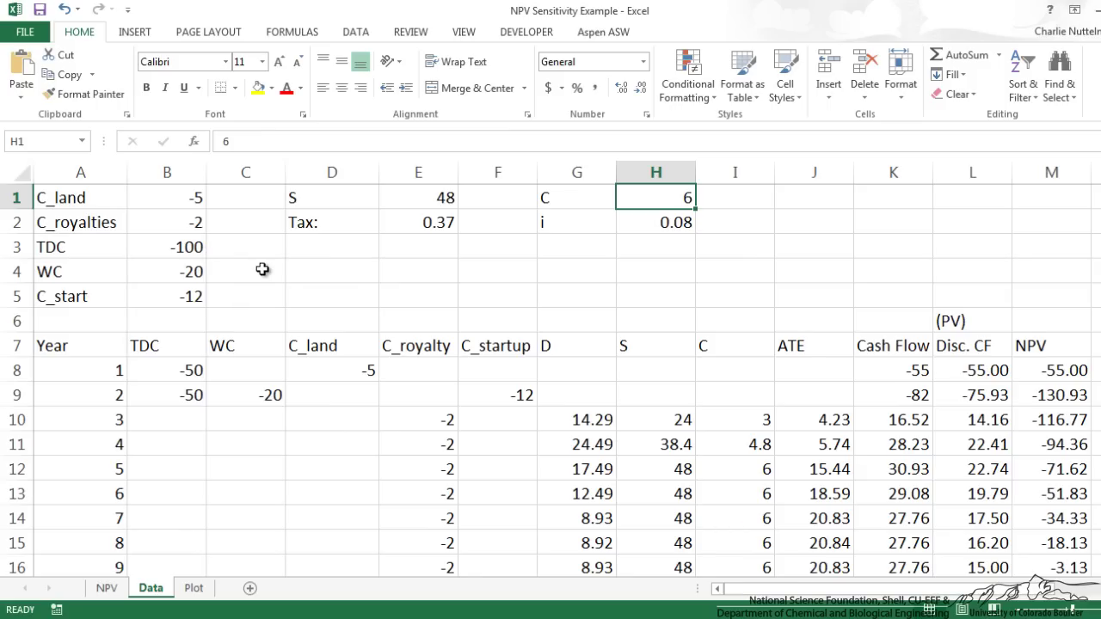
pyautogui.scroll(-3, 346, 286)
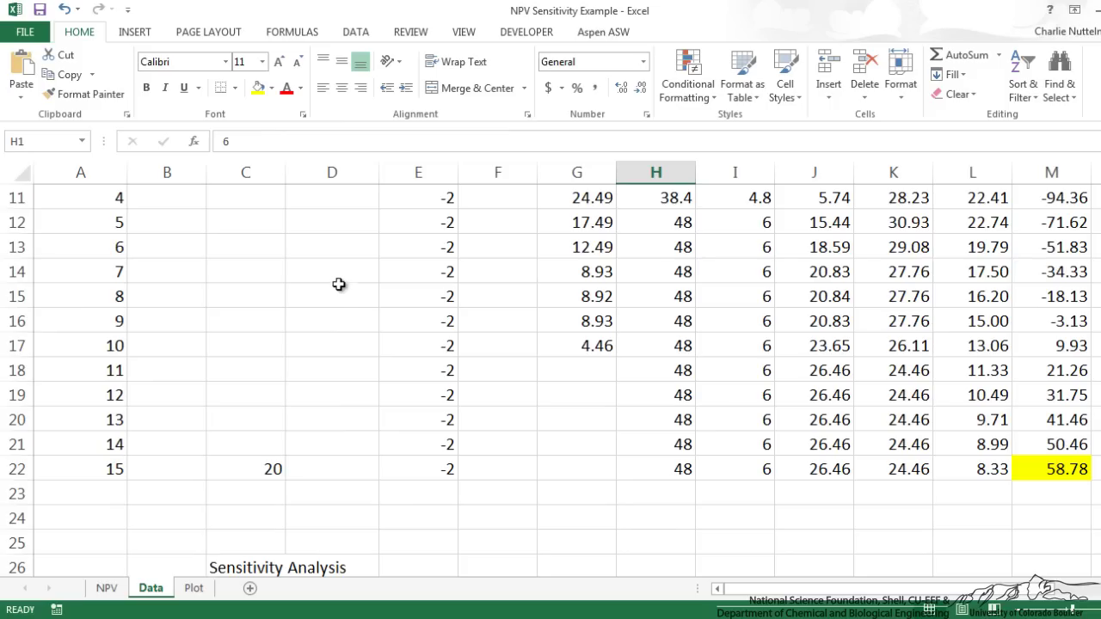
pyautogui.click(1033, 465)
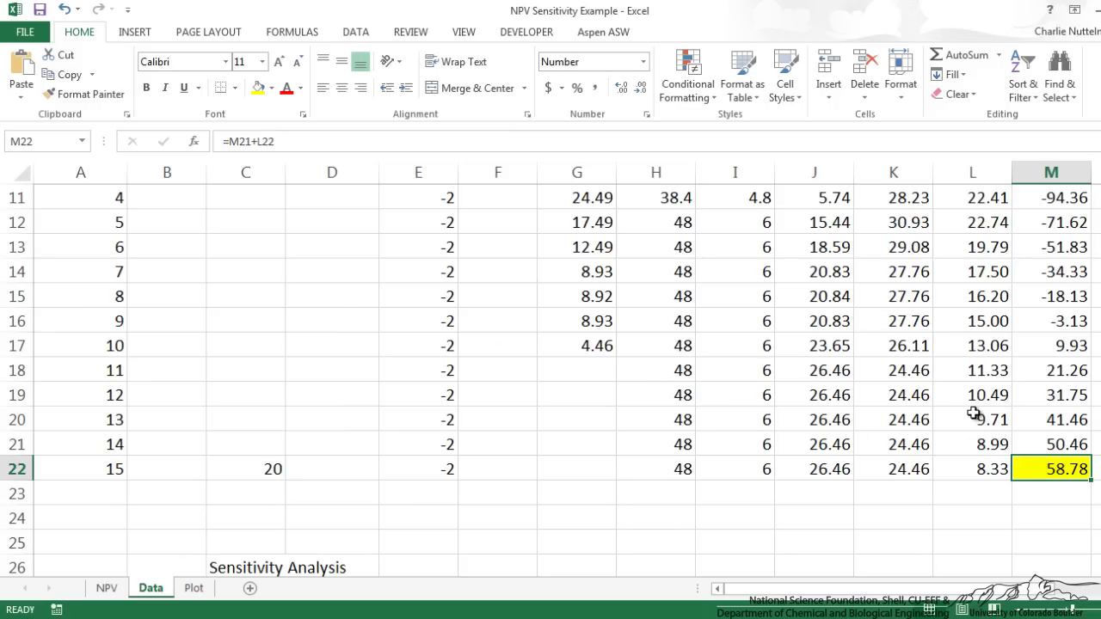
pyautogui.scroll(1, 879, 395)
pyautogui.scroll(3, 879, 396)
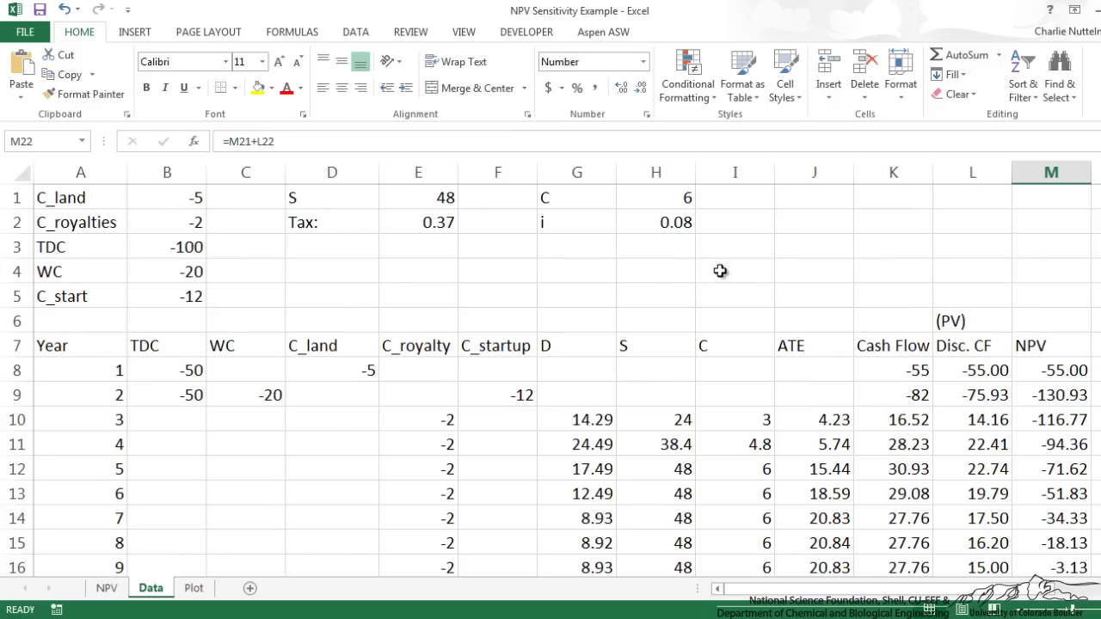
# Step: Try C at 8, check the final NPV in M22, then set C to 6
pyautogui.click(664, 204)
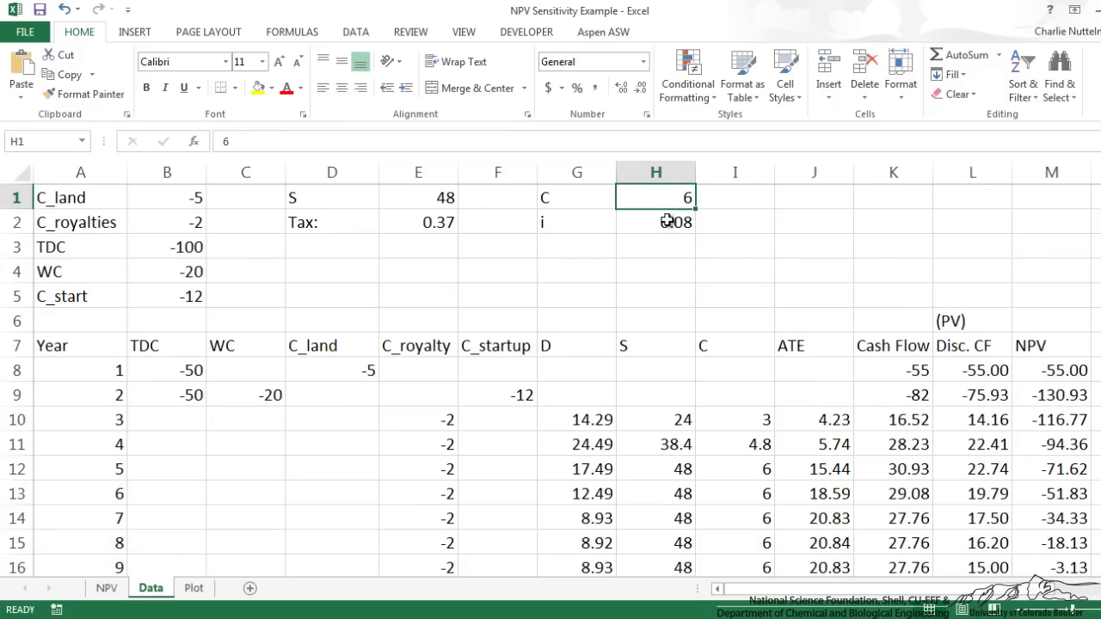
pyautogui.write('8')
pyautogui.press('Return')
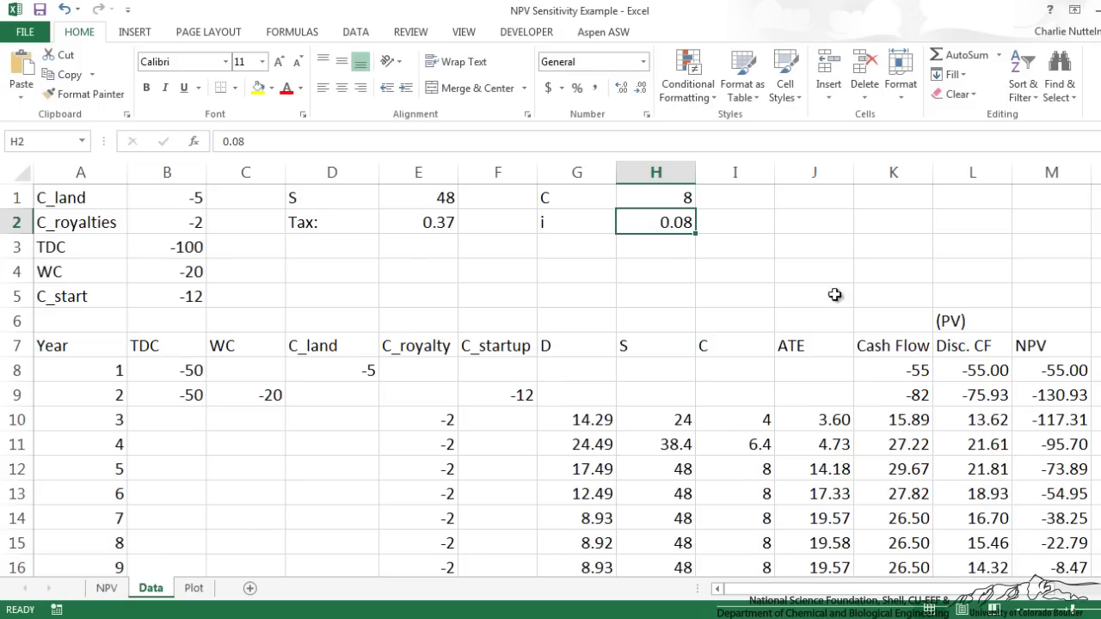
pyautogui.scroll(-1, 915, 332)
pyautogui.scroll(-2, 915, 331)
pyautogui.scroll(-1, 938, 344)
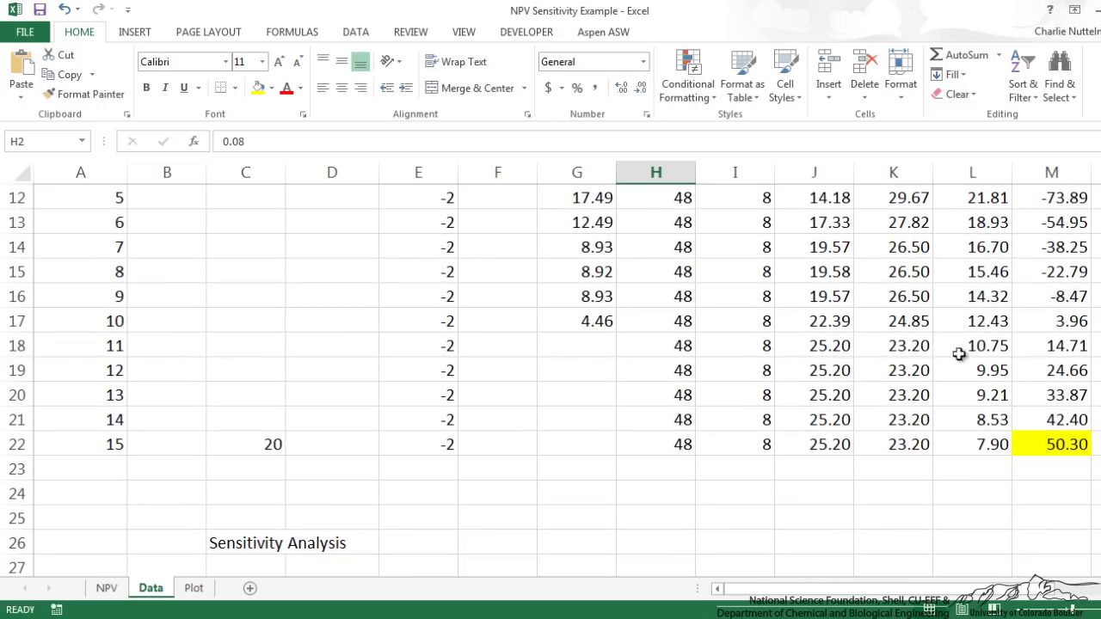
pyautogui.click(1051, 442)
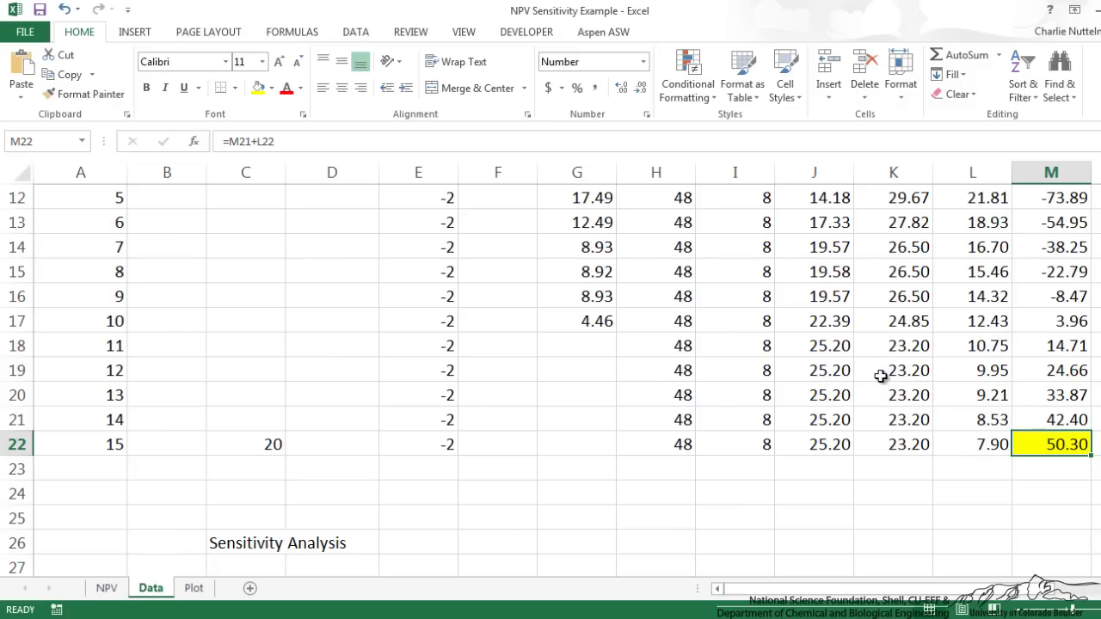
pyautogui.scroll(4, 987, 397)
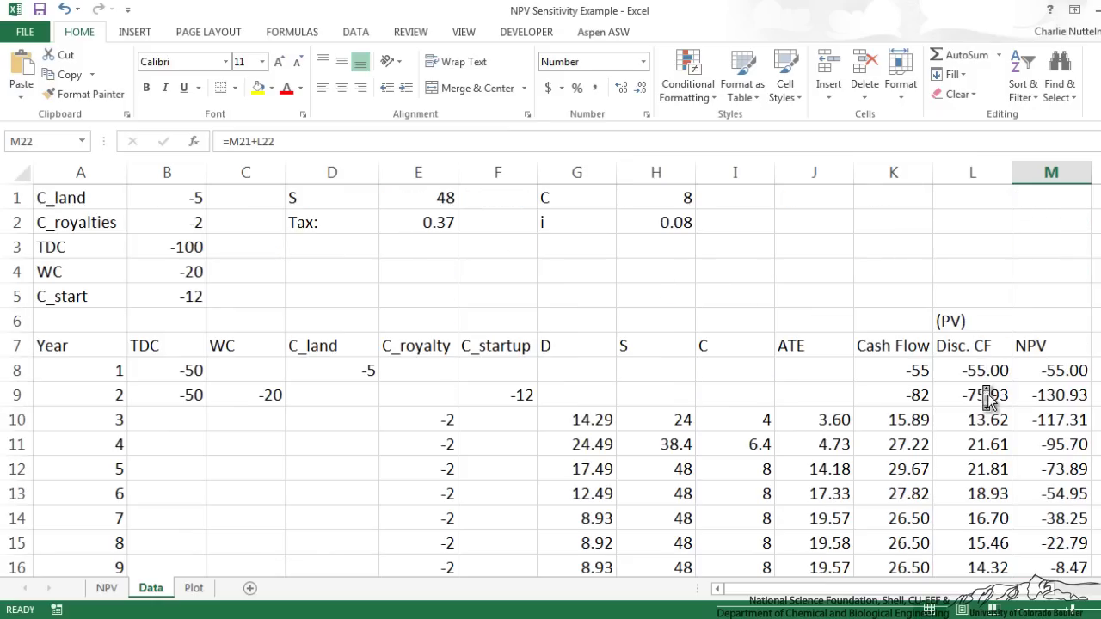
pyautogui.click(669, 203)
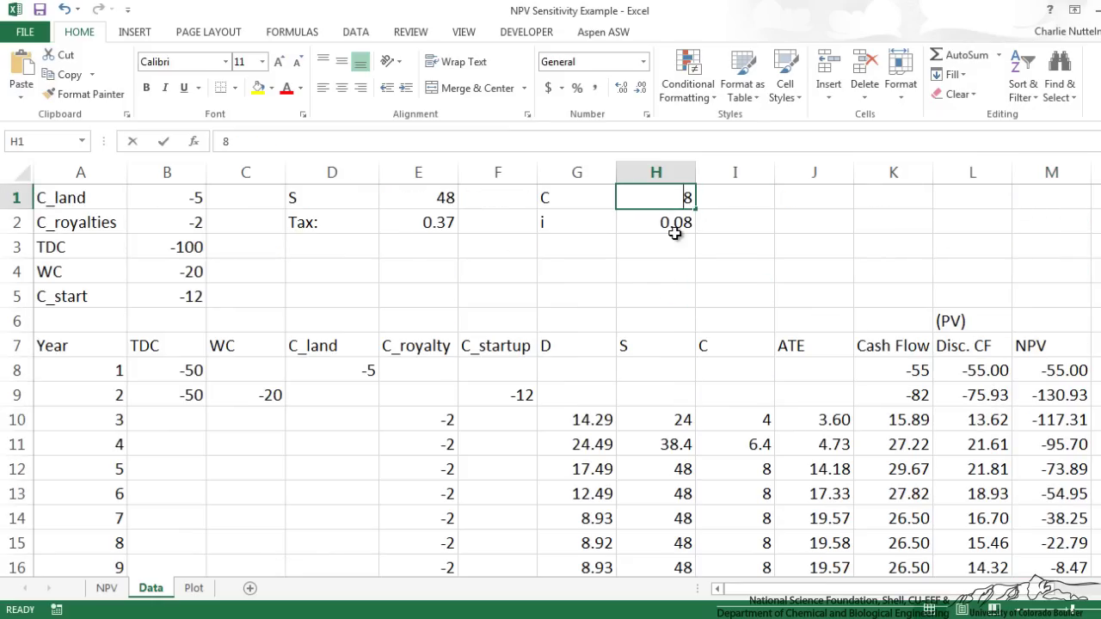
pyautogui.write('6')
pyautogui.press('Return')
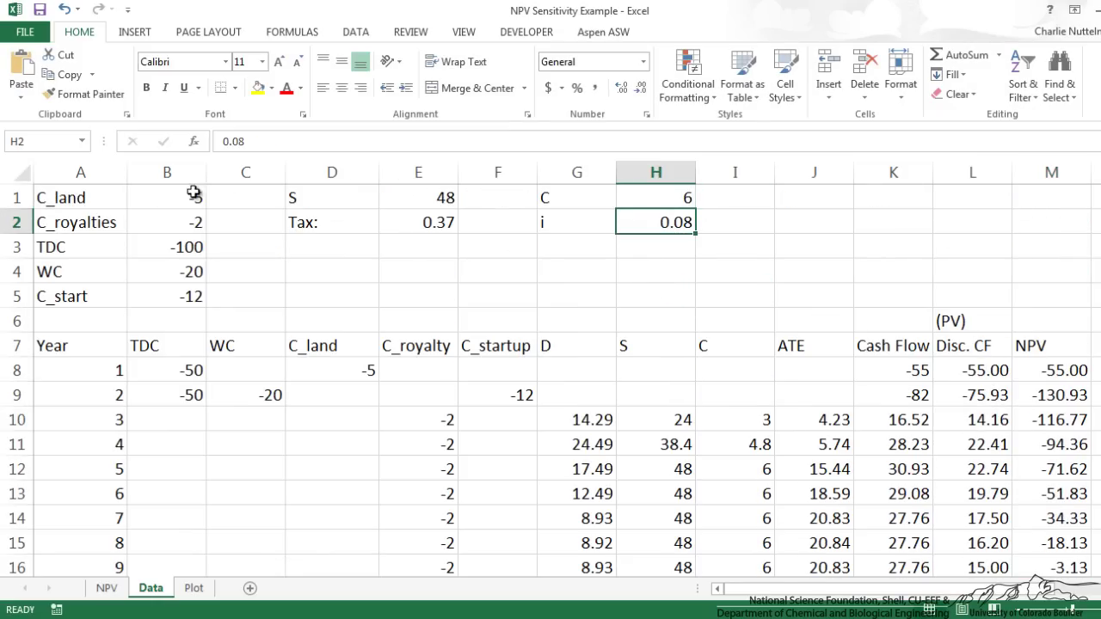
# Step: Set C_land to -4, note the final NPV of 59.78, then undo back to -5
pyautogui.click(193, 194)
pyautogui.write('-')
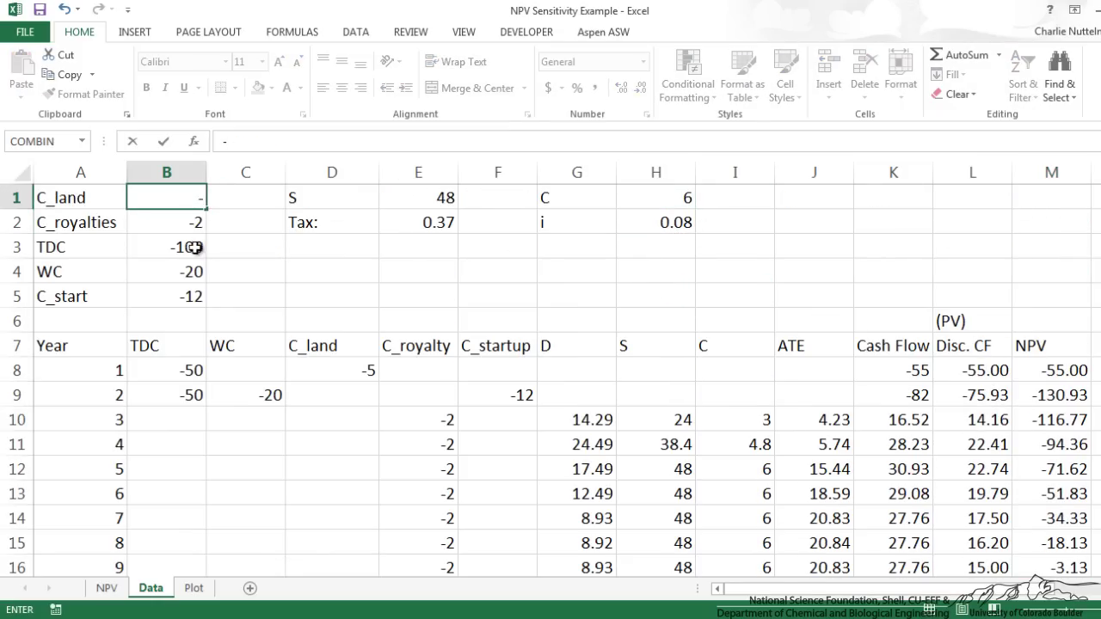
pyautogui.write('4')
pyautogui.press('Return')
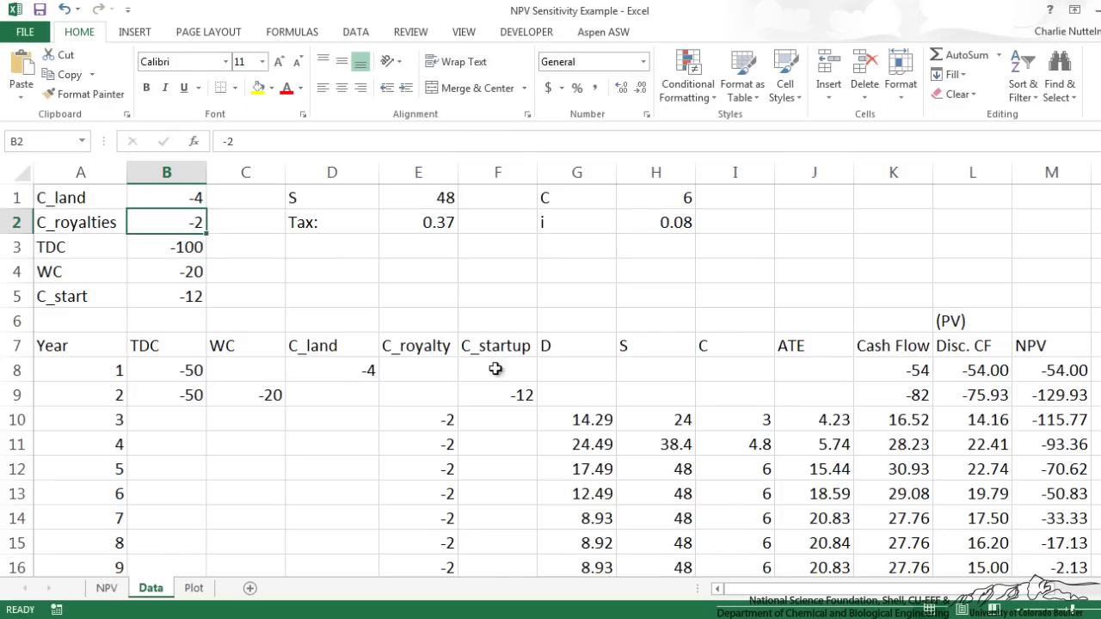
pyautogui.hscroll(1, 700, 432)
pyautogui.scroll(-4, 698, 435)
pyautogui.hscroll(-1, 946, 421)
pyautogui.click(1043, 419)
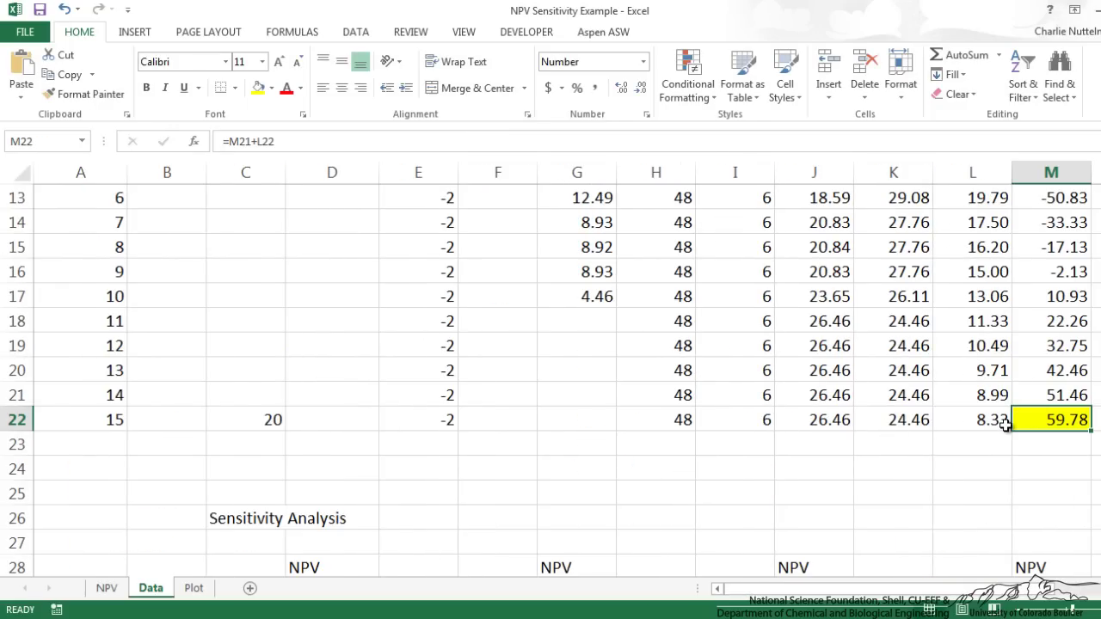
pyautogui.scroll(4, 1043, 419)
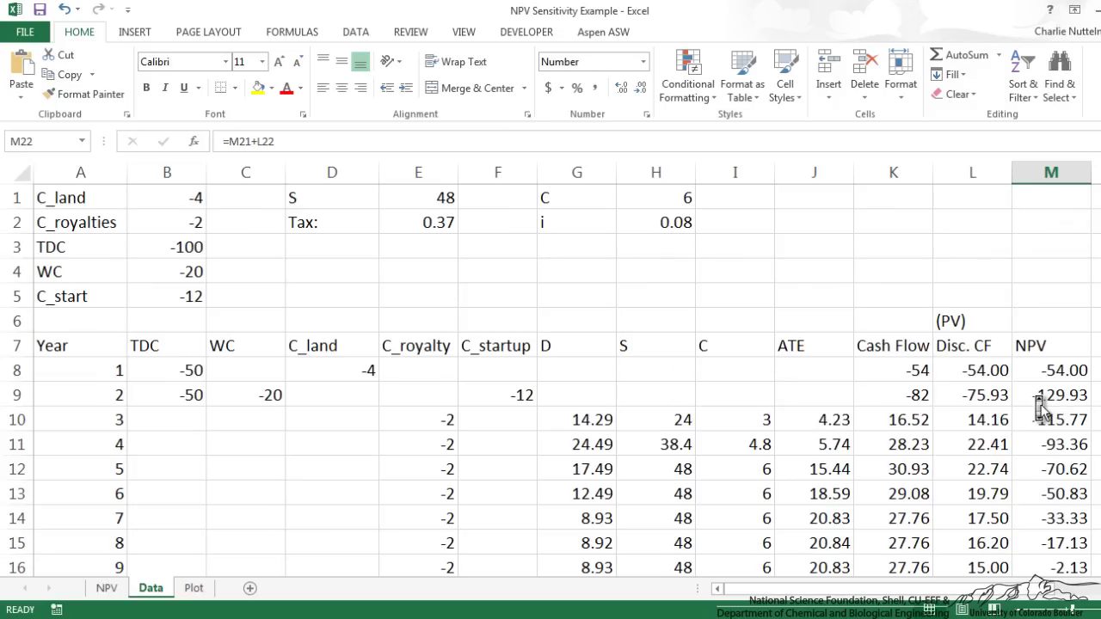
pyautogui.hotkey('ctrl', 'z')
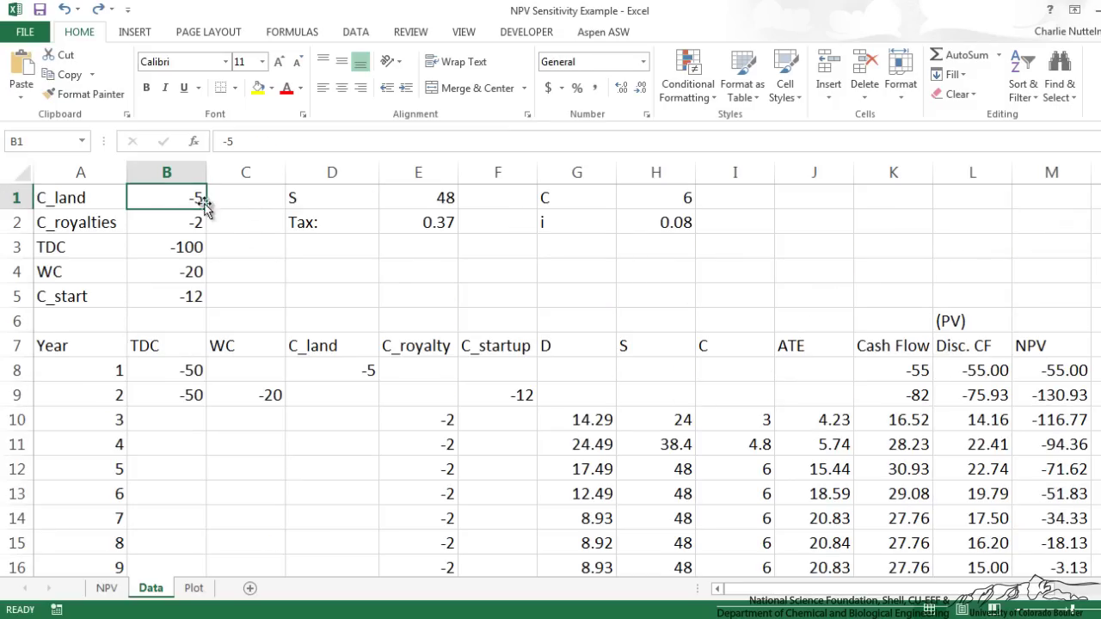
# Step: Inspect the sensitivity table's 100% base case and its WC value of -20
pyautogui.click(260, 244)
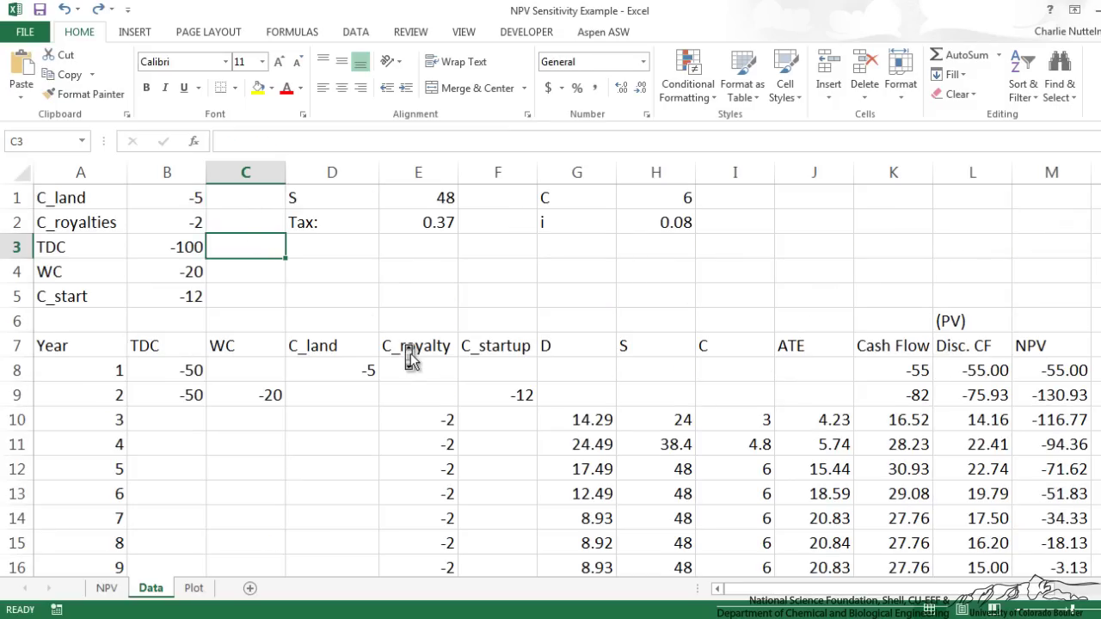
pyautogui.scroll(-3, 409, 357)
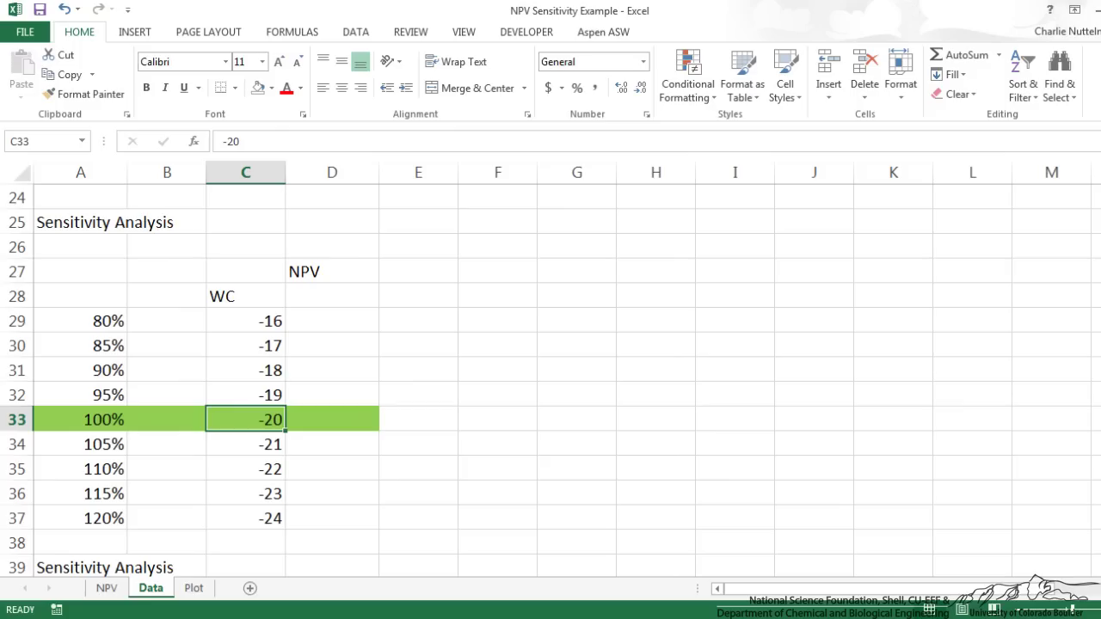
pyautogui.press('Left')
pyautogui.press('Left')
pyautogui.hotkey('shift', 'Right')
pyautogui.hotkey('shift', 'Right')
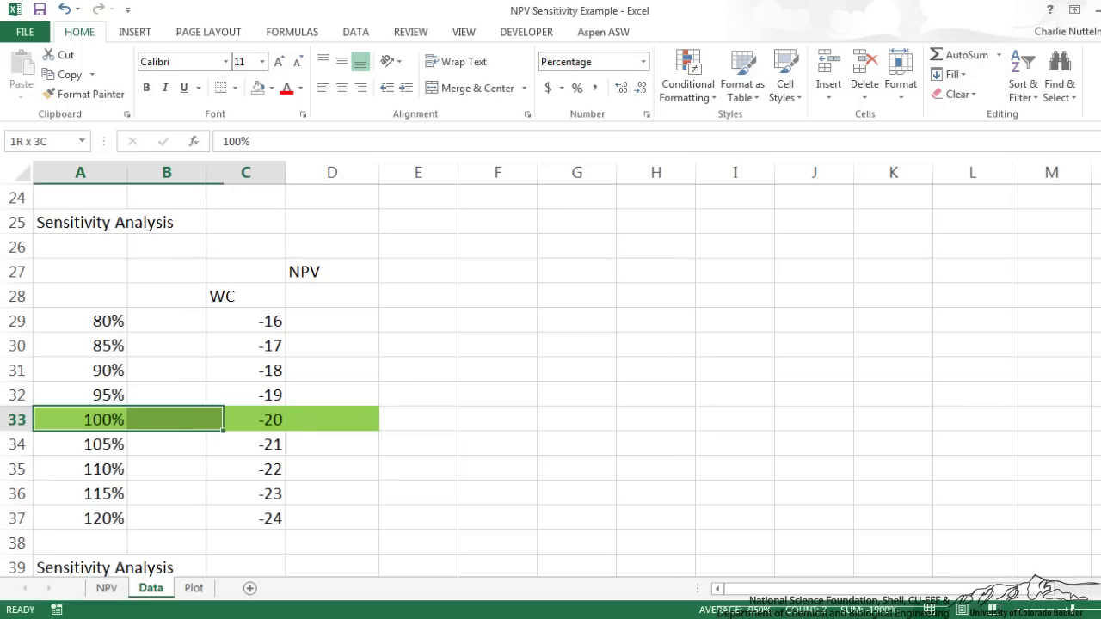
pyautogui.press('Right')
pyautogui.press('Right')
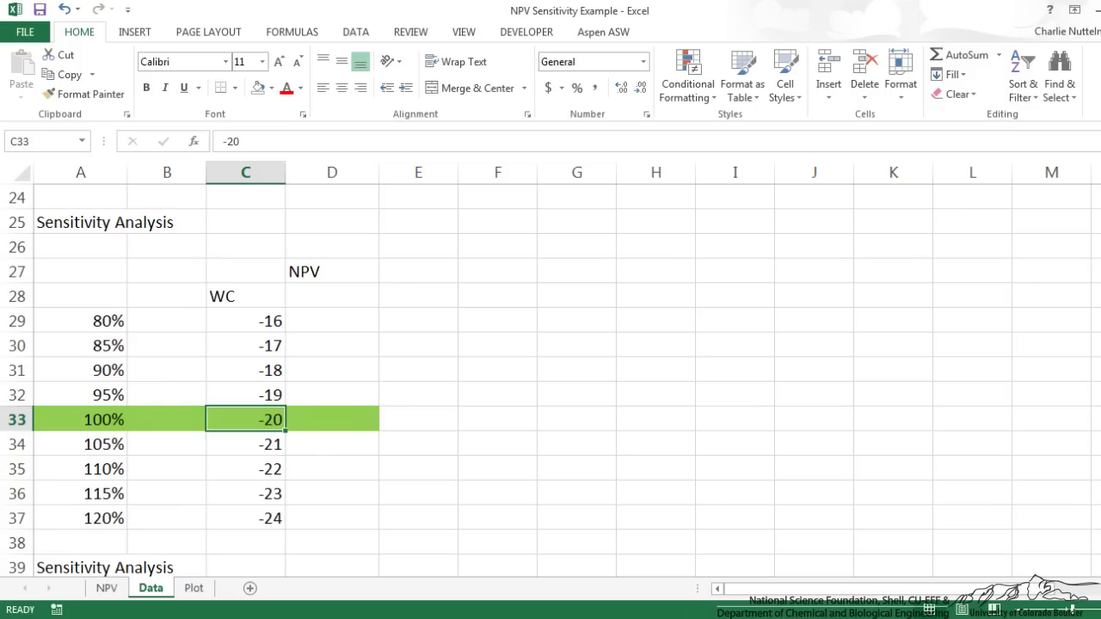
pyautogui.press('Left')
pyautogui.press('Left')
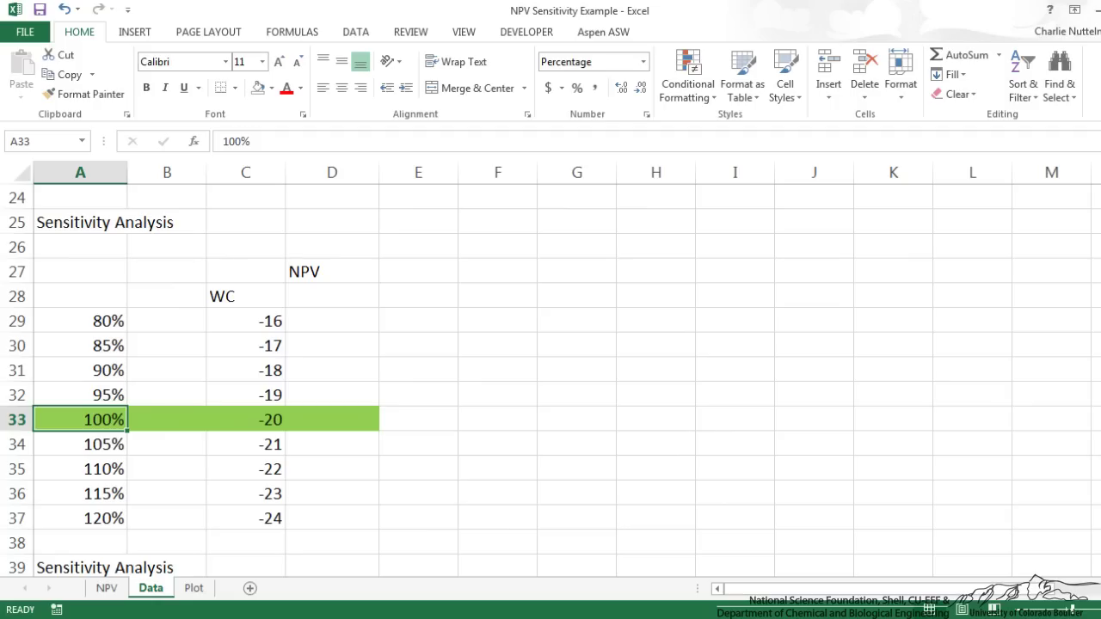
pyautogui.hotkey('ctrl', 'z')
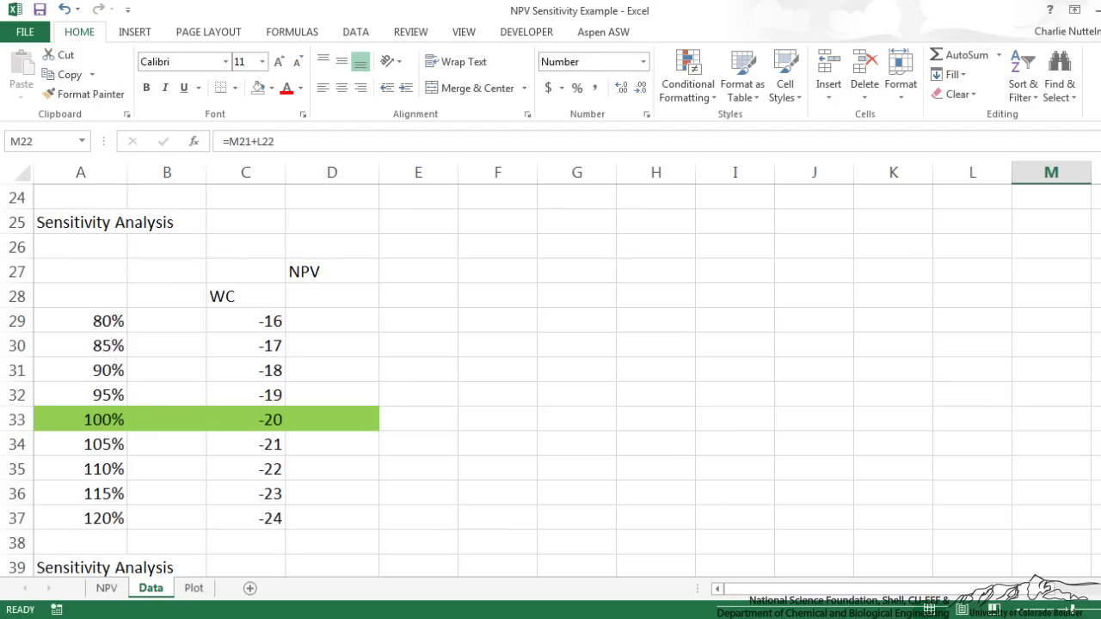
pyautogui.hotkey('ctrl', 'z')
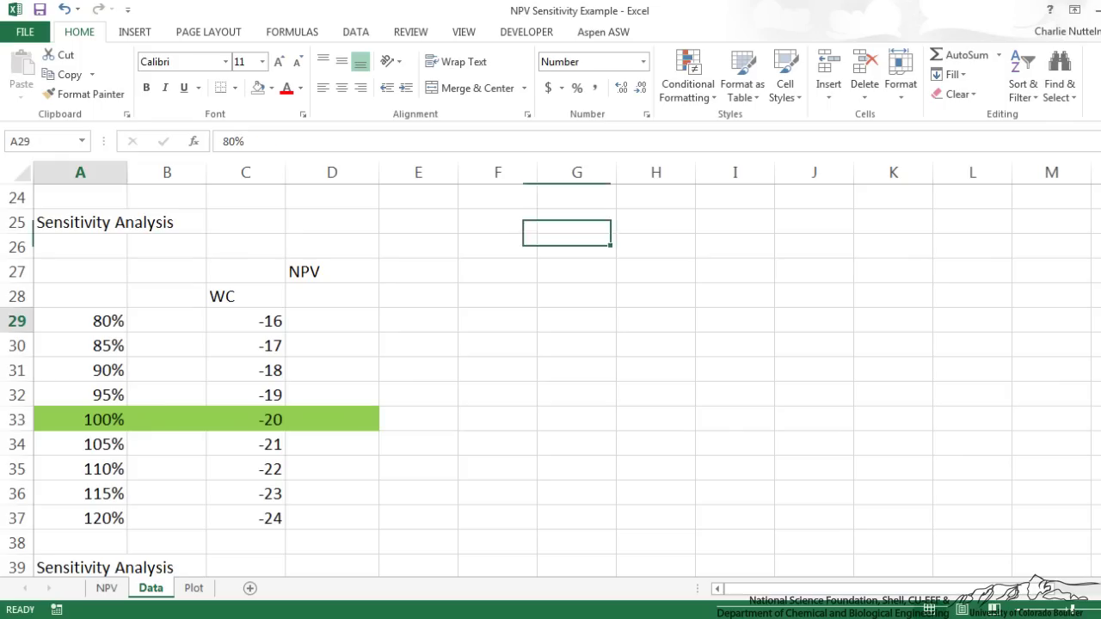
# Step: Compare the WC test values at the 80% and 120% cases
pyautogui.press('Right')
pyautogui.press('Right')
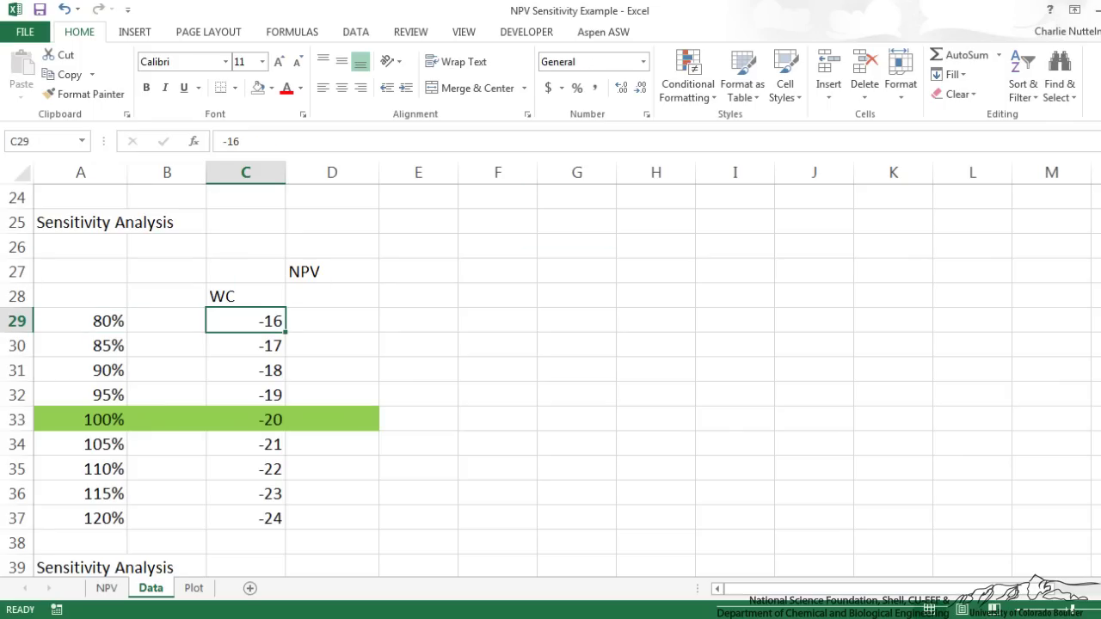
pyautogui.press('Left')
pyautogui.press('Left')
pyautogui.hotkey('ctrl', 'Down')
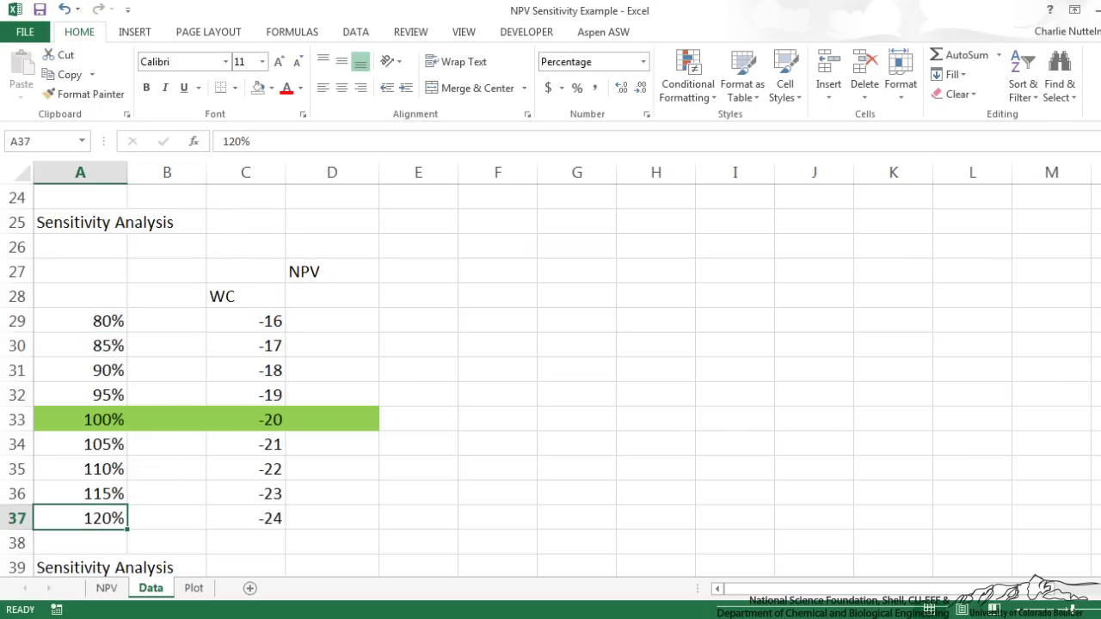
pyautogui.press('Right')
pyautogui.press('Right')
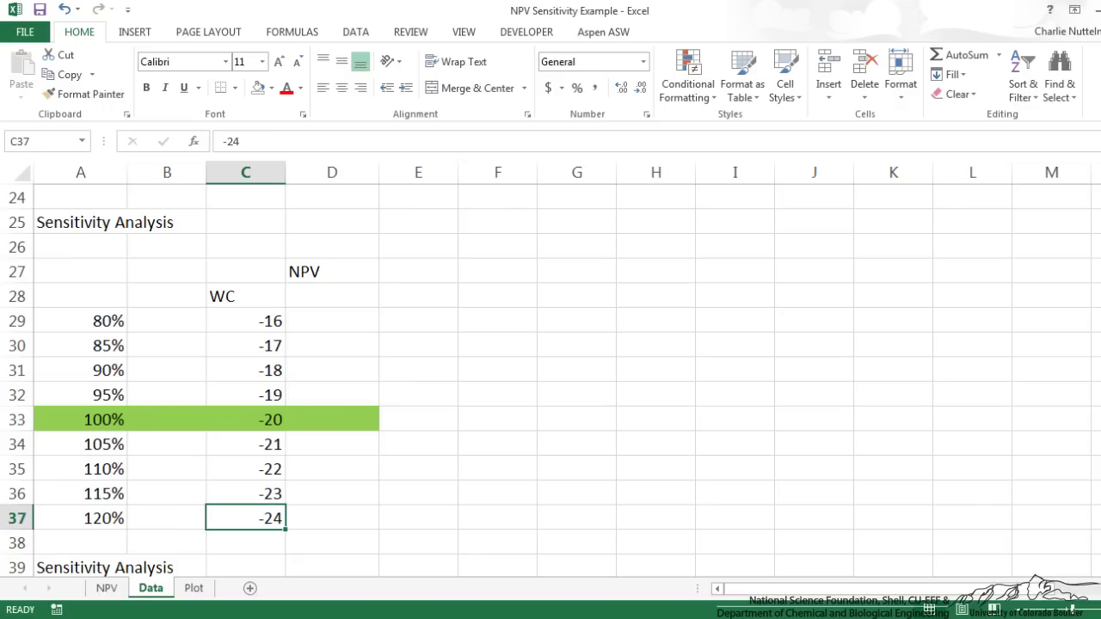
pyautogui.press('Up')
pyautogui.press('Up')
pyautogui.press('Up')
pyautogui.press('Down')
pyautogui.press('Down')
pyautogui.press('Down')
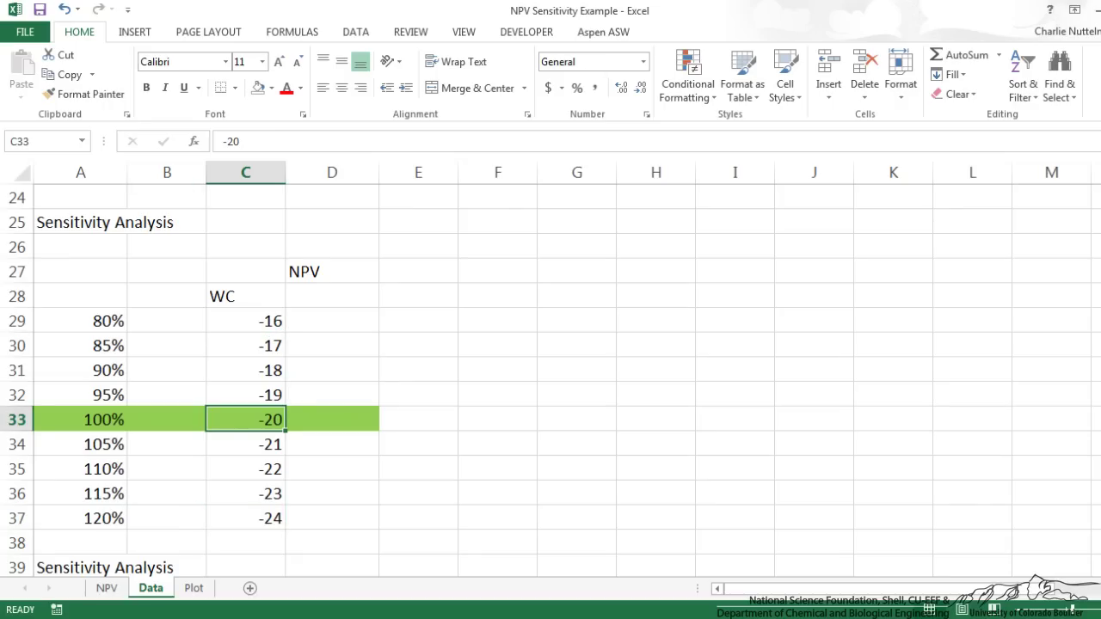
# Step: Check the base WC input of -20 in B4 and scroll to the Sensitivity Analysis table
pyautogui.scroll(8, 551, 370)
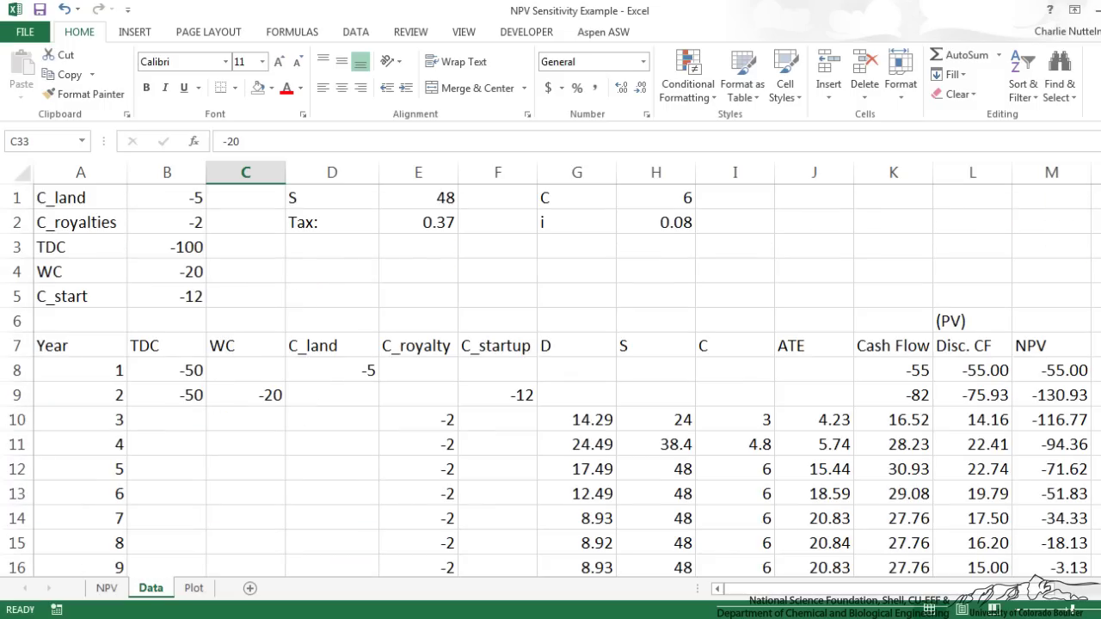
pyautogui.click(166, 272)
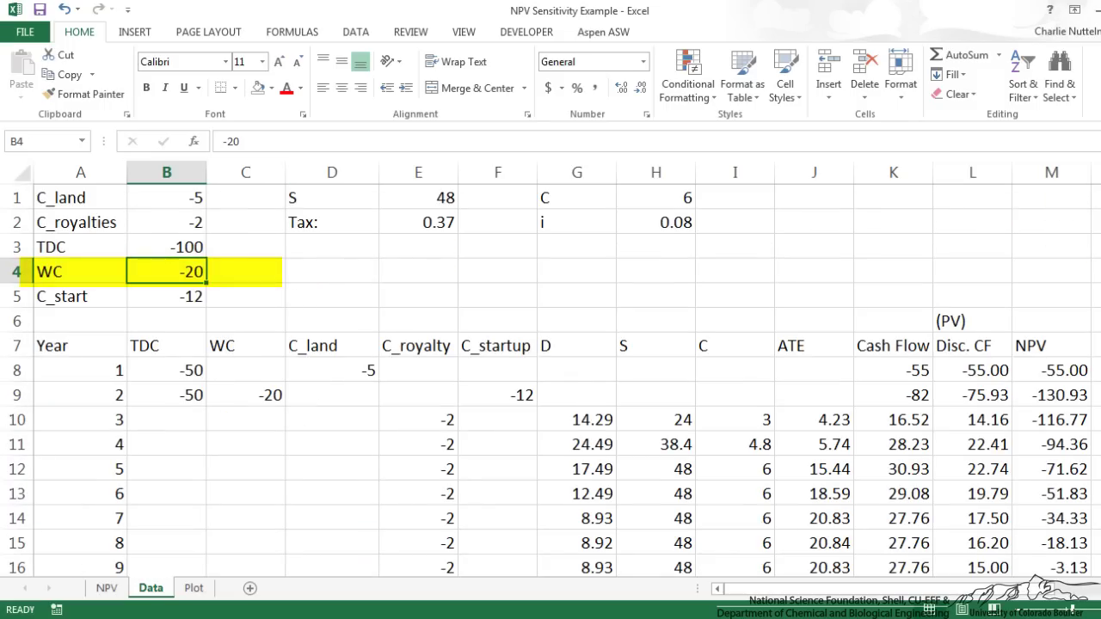
pyautogui.scroll(-1, 550, 378)
pyautogui.scroll(-1, 551, 379)
pyautogui.scroll(-2, 551, 379)
pyautogui.scroll(-1, 550, 378)
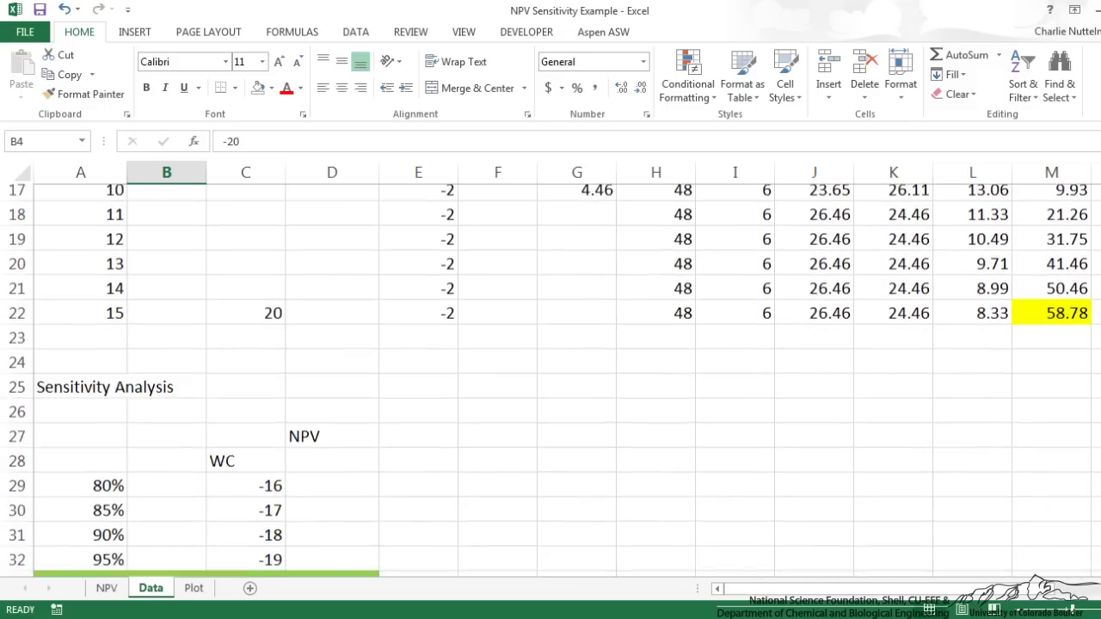
pyautogui.scroll(-2, 550, 378)
pyautogui.scroll(-1, 550, 378)
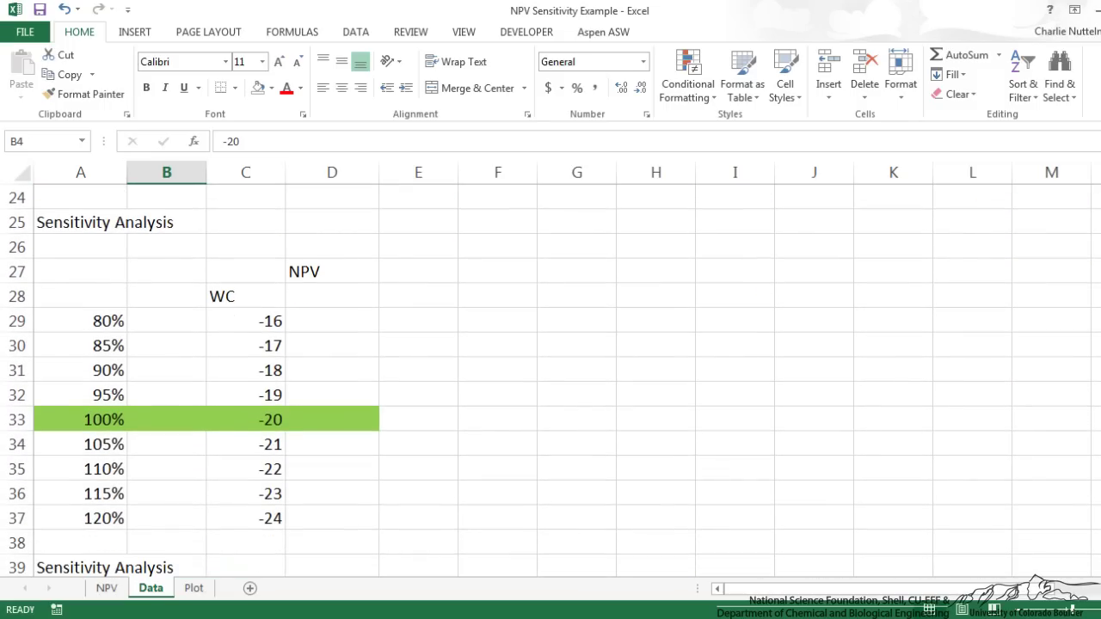
# Step: Set D28 to =M22 so it shows the final NPV of 58.78
pyautogui.scroll(1, 127, 516)
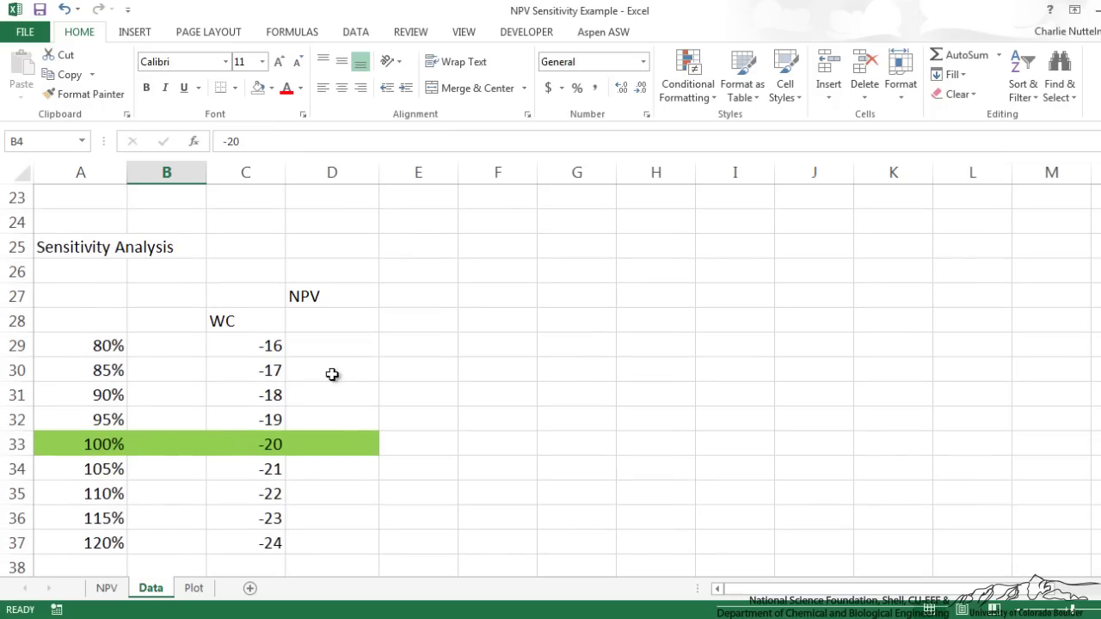
pyautogui.click(317, 327)
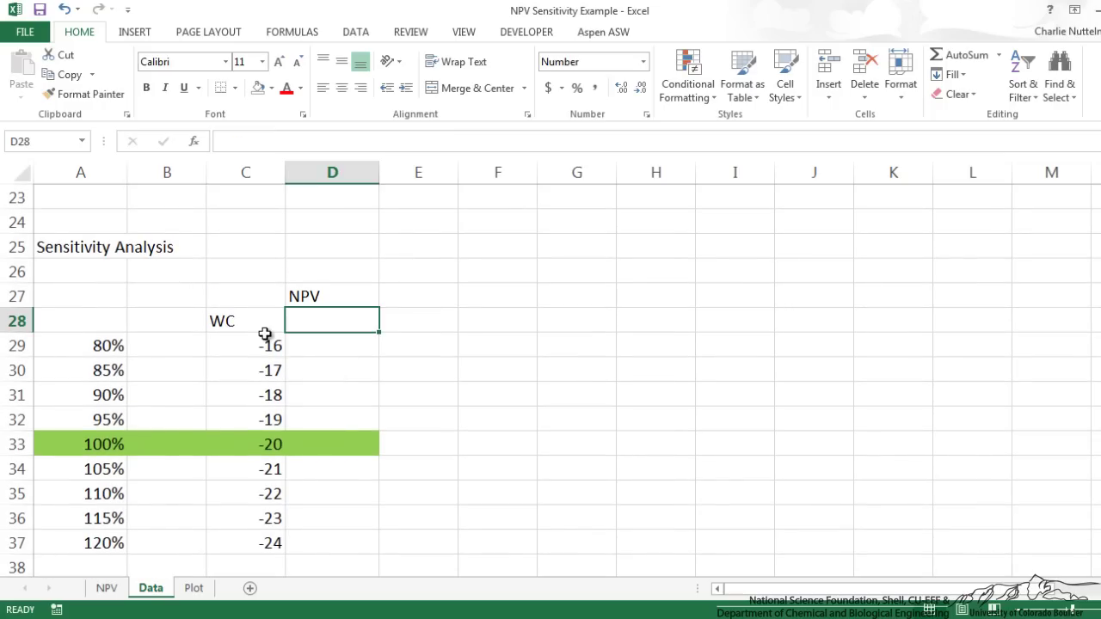
pyautogui.moveTo(261, 345); pyautogui.dragTo(253, 538)
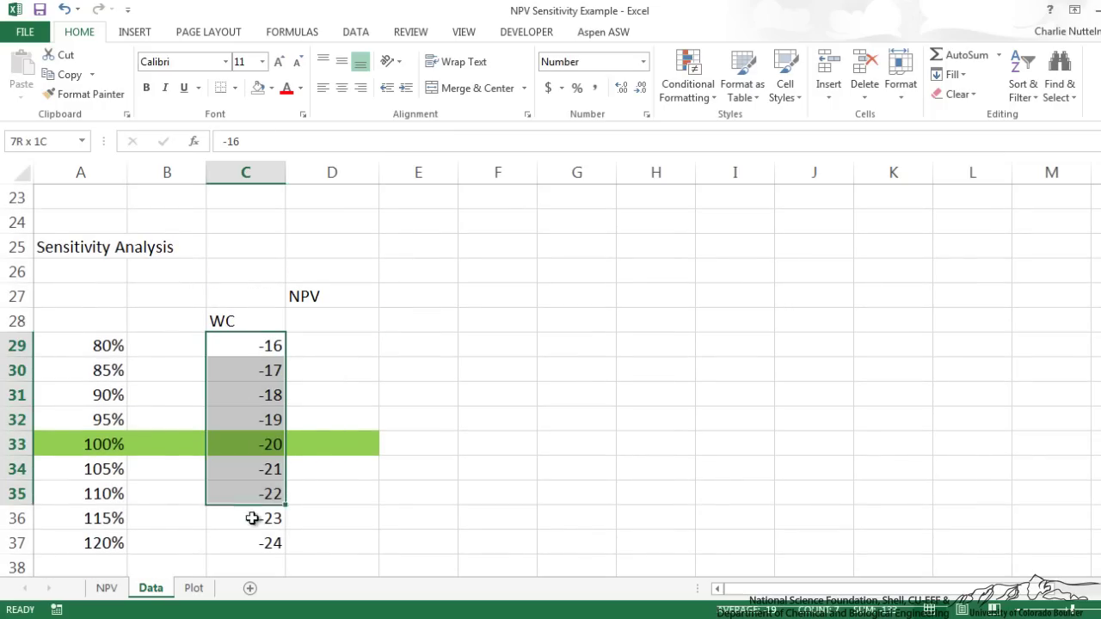
pyautogui.click(320, 320)
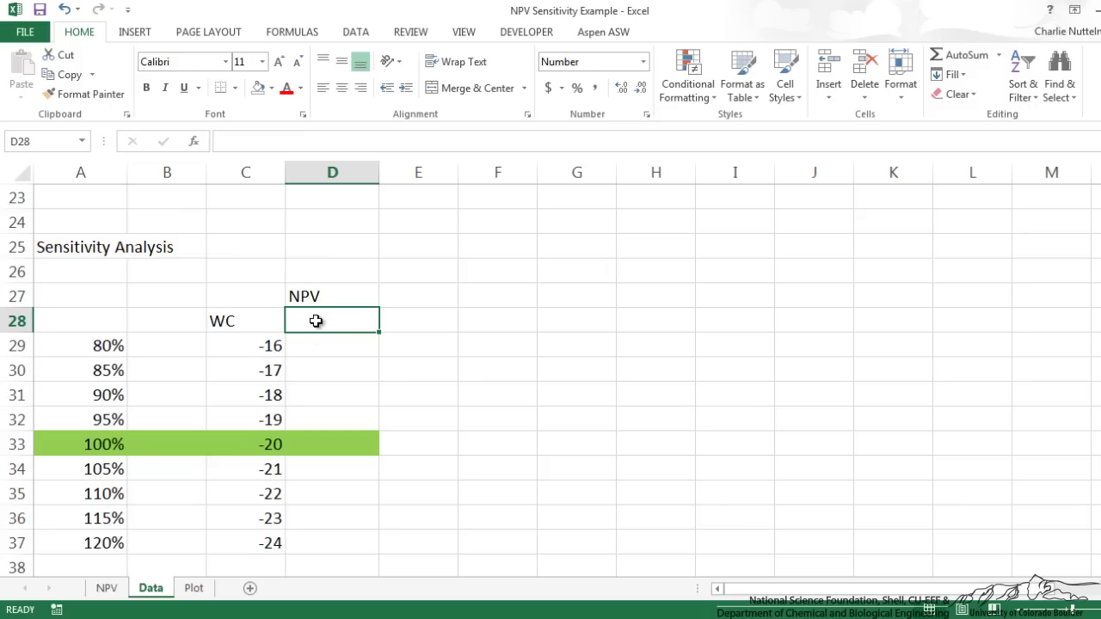
pyautogui.write('=')
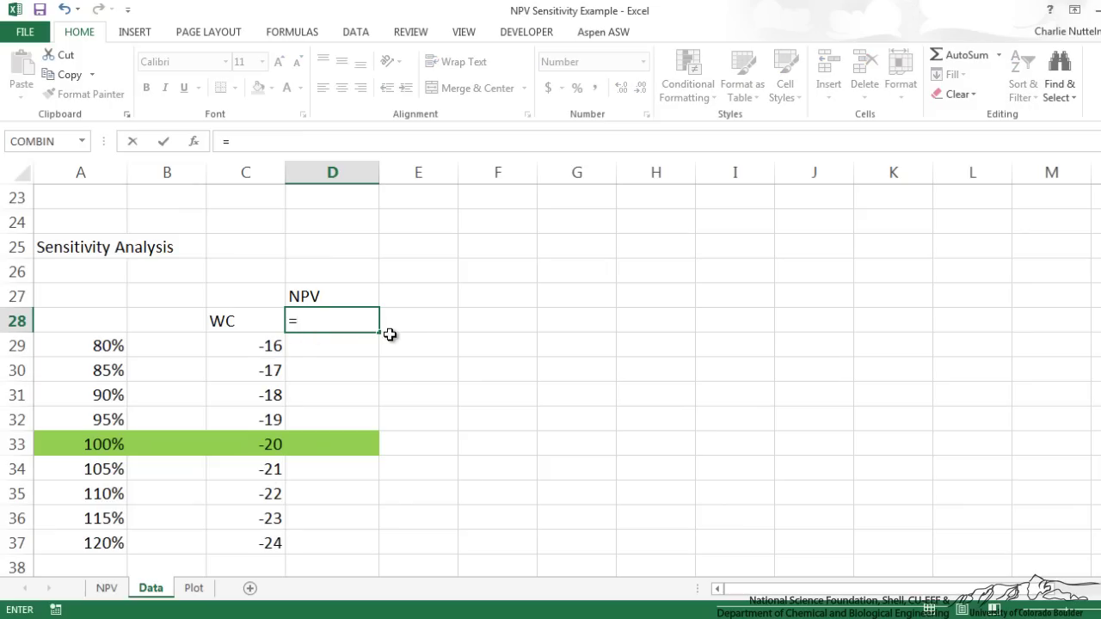
pyautogui.scroll(1, 389, 334)
pyautogui.scroll(1, 388, 336)
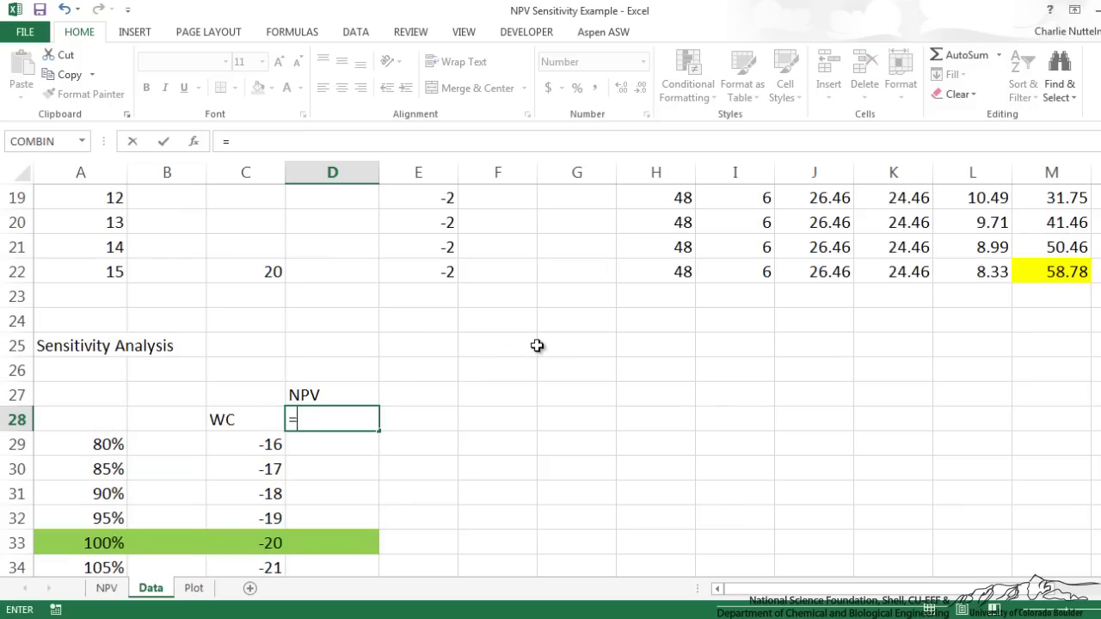
pyautogui.click(1035, 274)
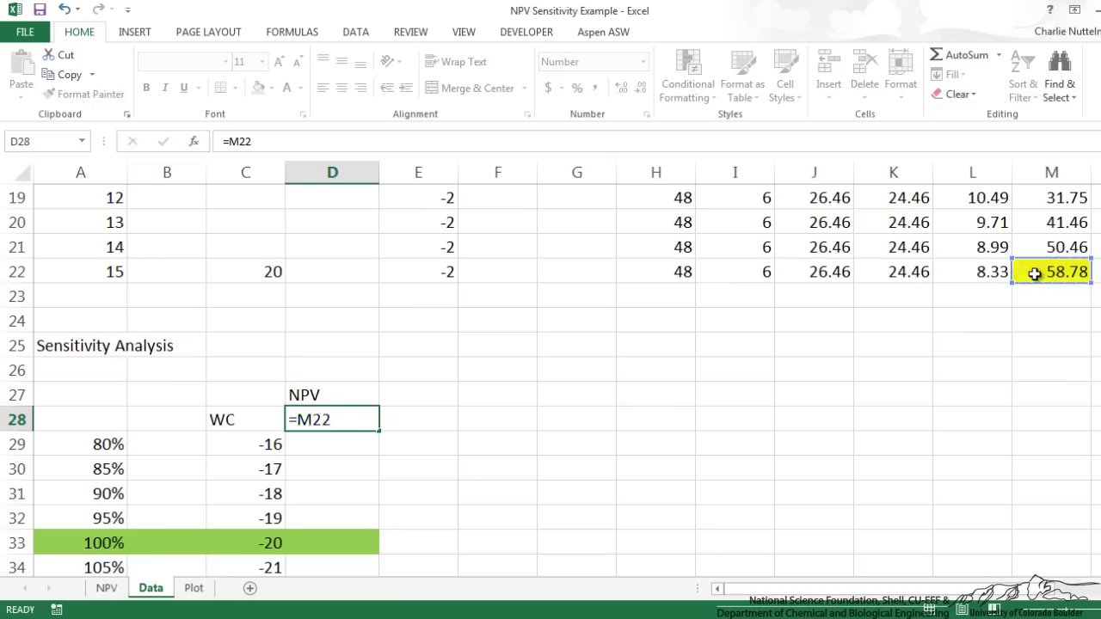
pyautogui.press('Return')
# Step: Select the WC and NPV table columns C28:D37
pyautogui.scroll(-1, 559, 424)
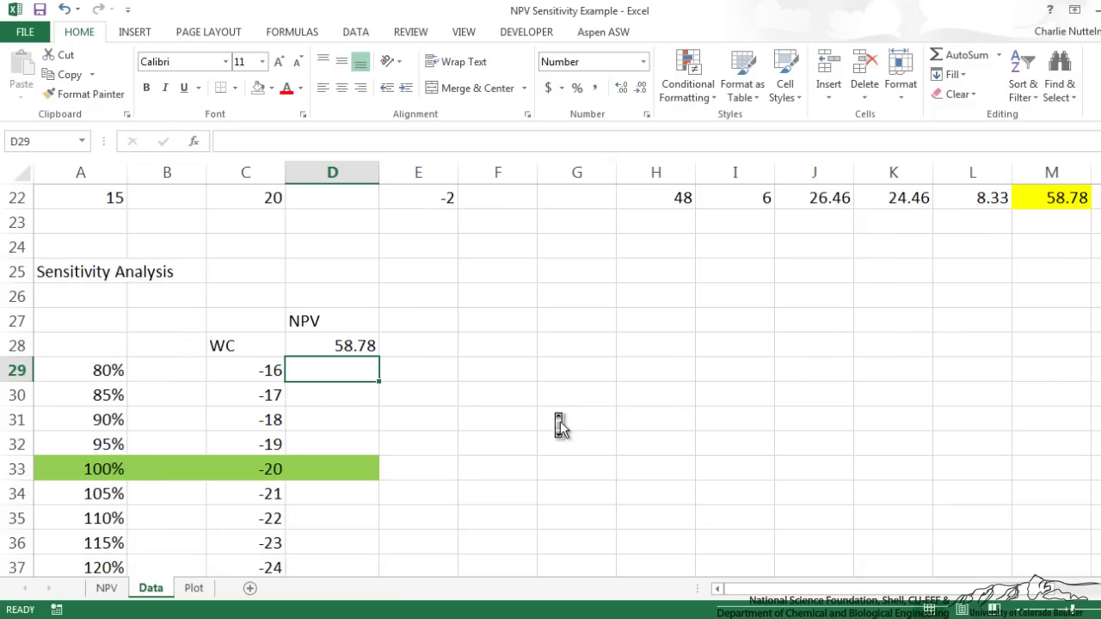
pyautogui.scroll(-1, 559, 423)
pyautogui.moveTo(238, 313)
pyautogui.mouseDown()
pyautogui.moveTo(300, 490)
pyautogui.moveTo(299, 538)
pyautogui.mouseUp()
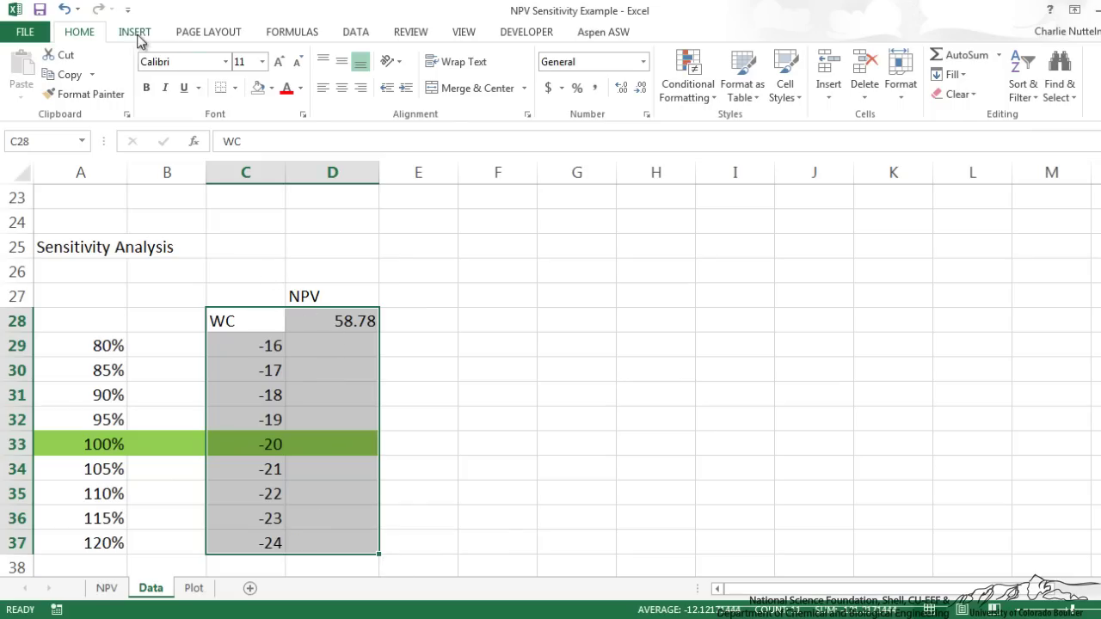
# Step: Create a one-variable Data Table on C28:D37 with column input cell $B$4
pyautogui.click(355, 32)
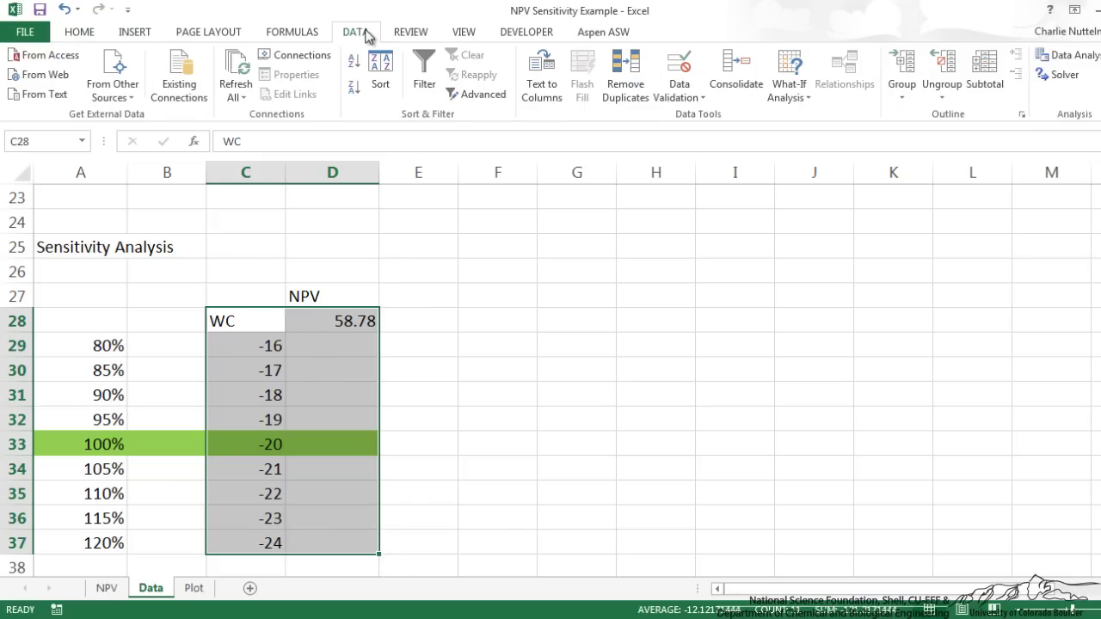
pyautogui.click(796, 99)
pyautogui.click(811, 157)
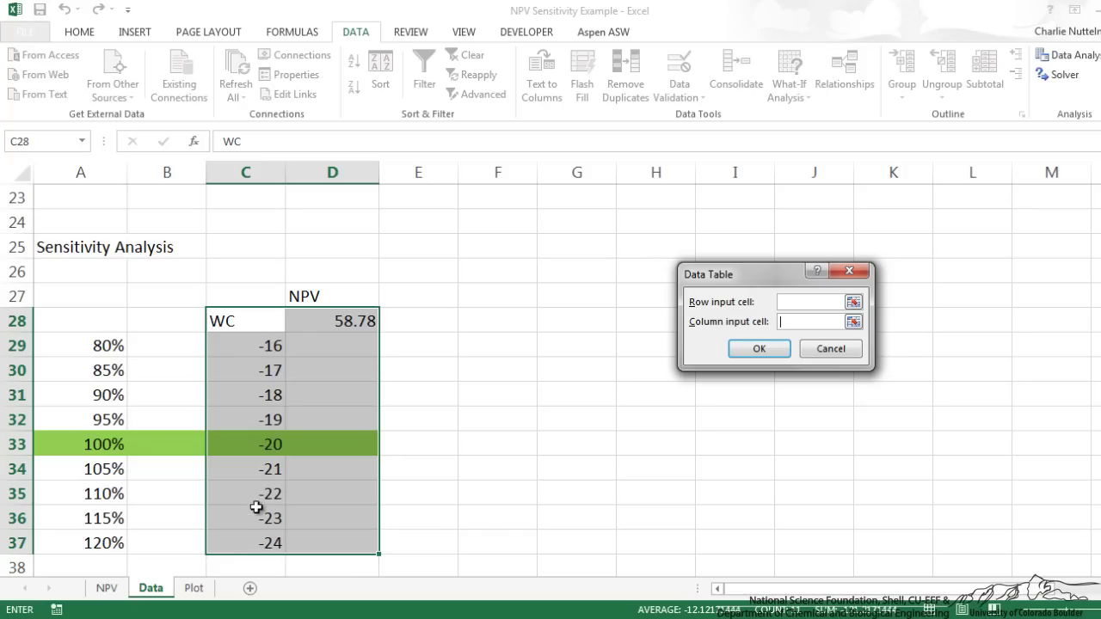
pyautogui.scroll(1, 260, 390)
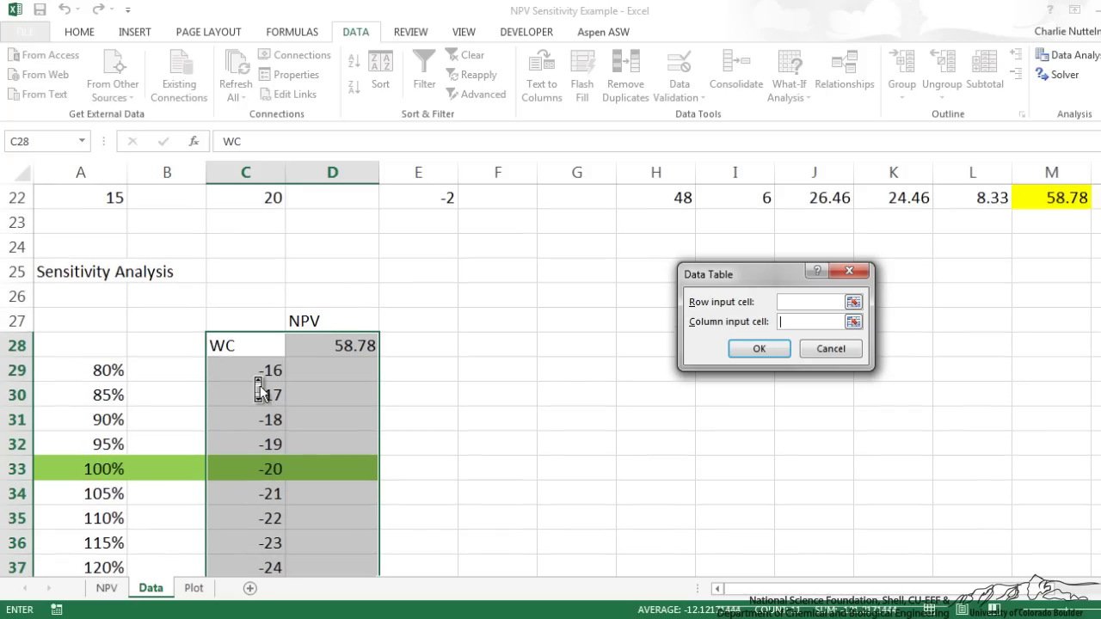
pyautogui.scroll(4, 260, 389)
pyautogui.scroll(3, 260, 389)
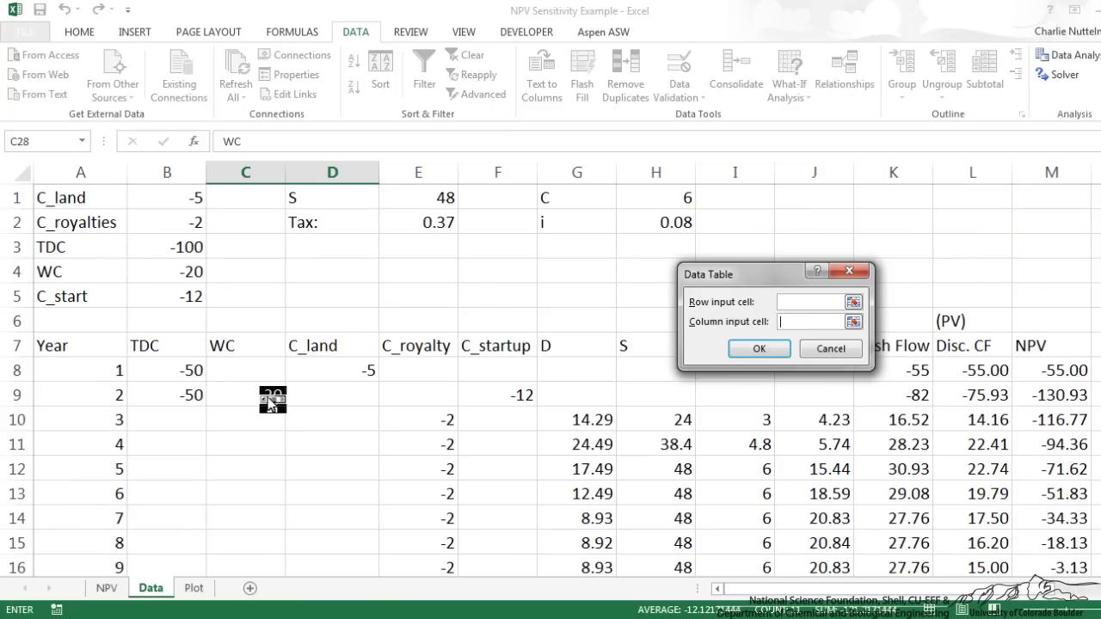
pyautogui.click(180, 273)
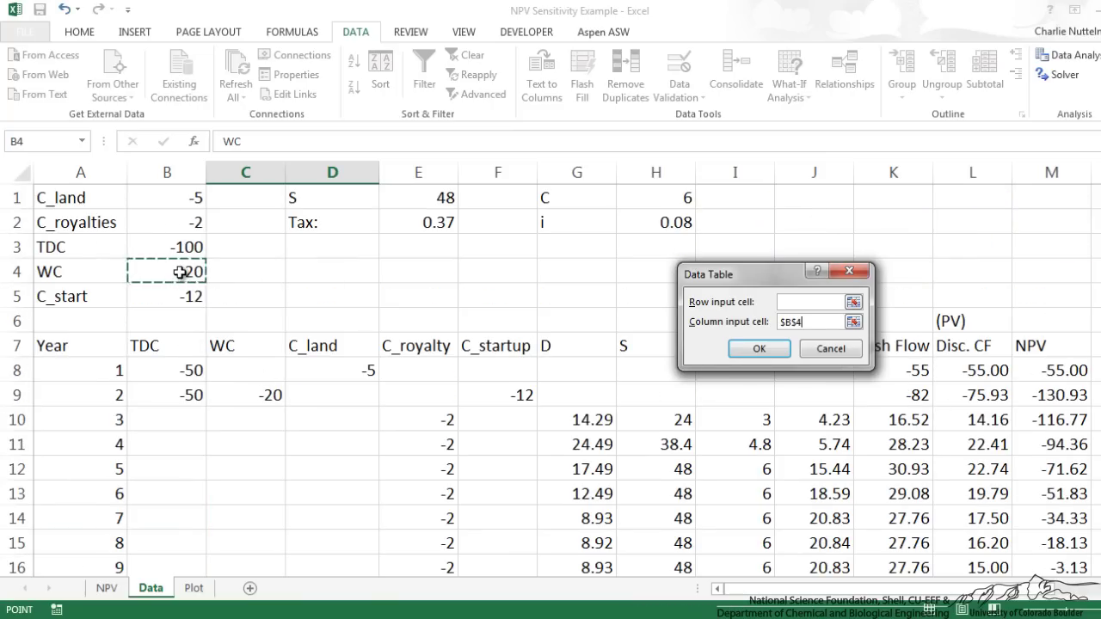
pyautogui.click(756, 351)
pyautogui.scroll(-1, 655, 368)
pyautogui.scroll(-3, 655, 368)
pyautogui.scroll(-1, 655, 368)
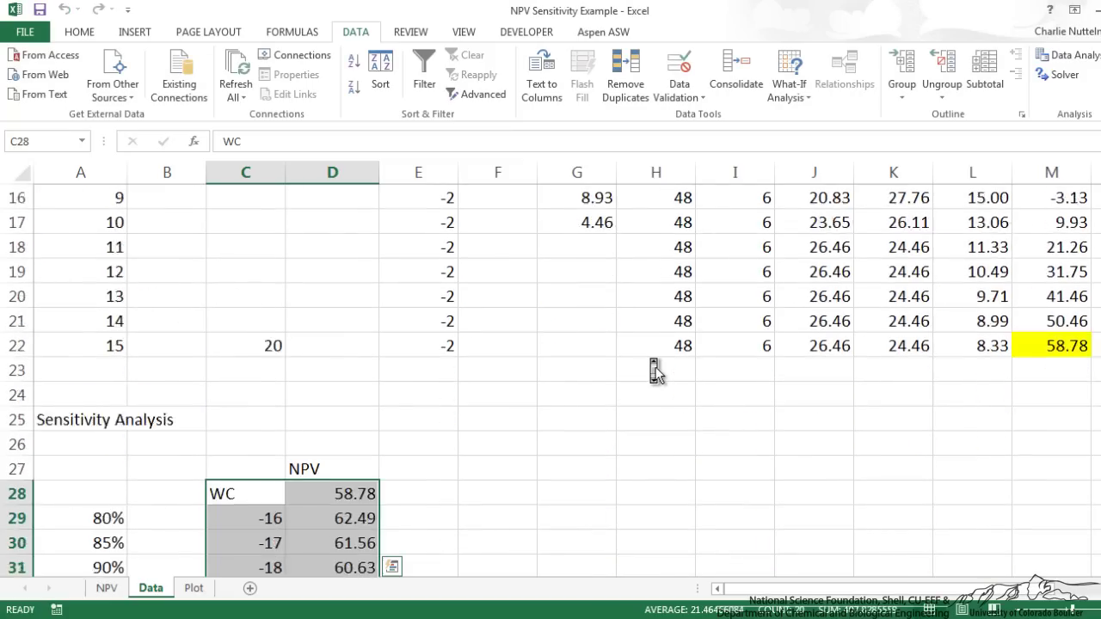
pyautogui.scroll(-2, 655, 369)
pyautogui.scroll(-1, 655, 368)
pyautogui.click(368, 350)
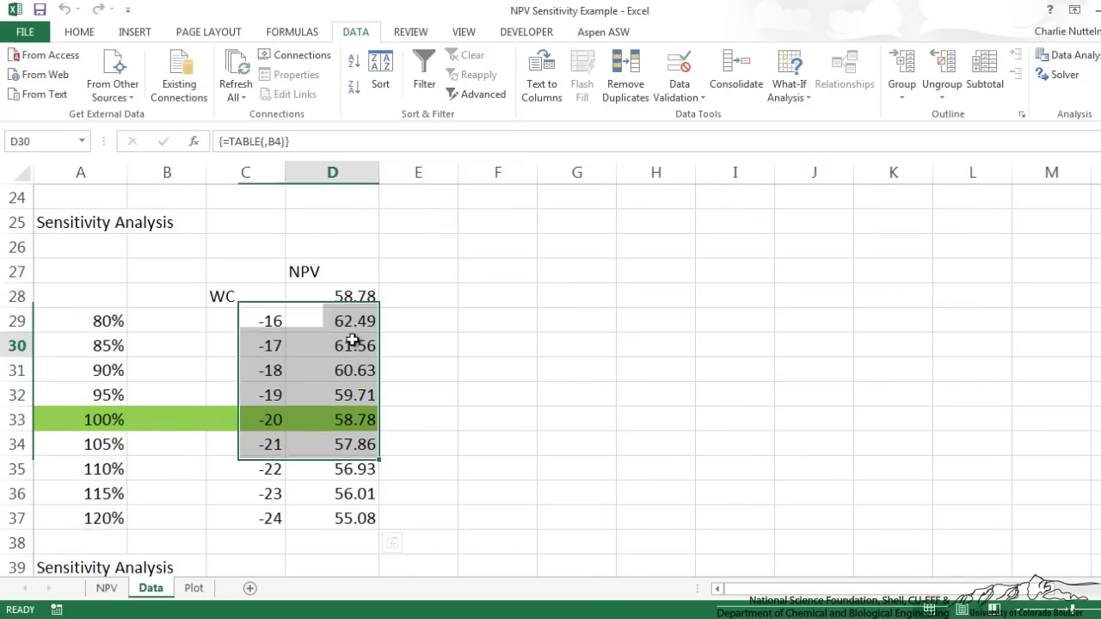
pyautogui.click(257, 323)
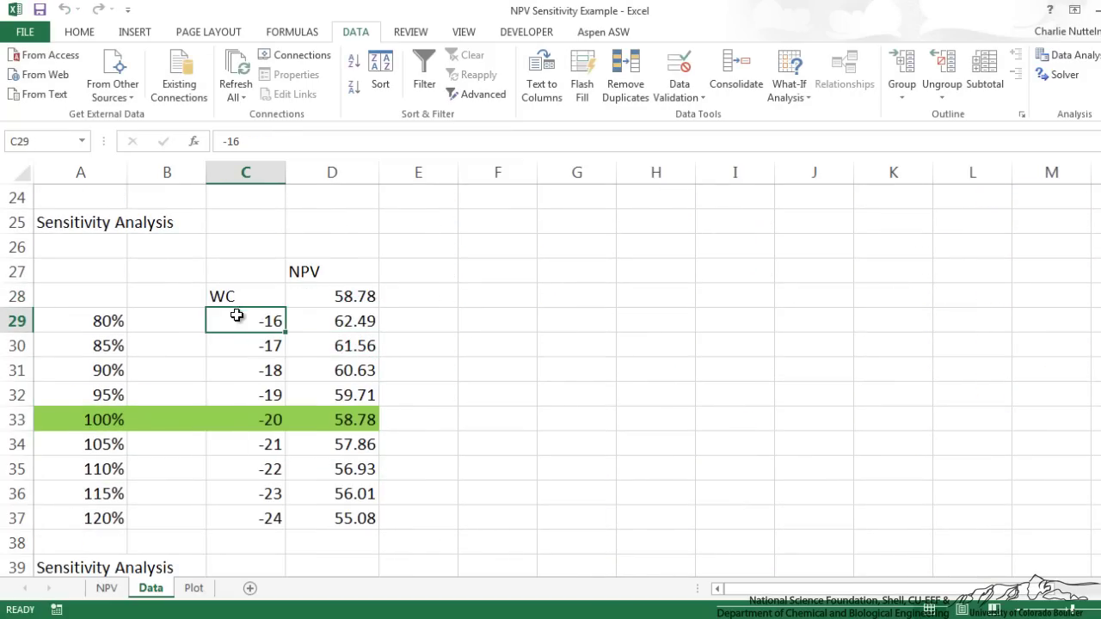
pyautogui.click(259, 420)
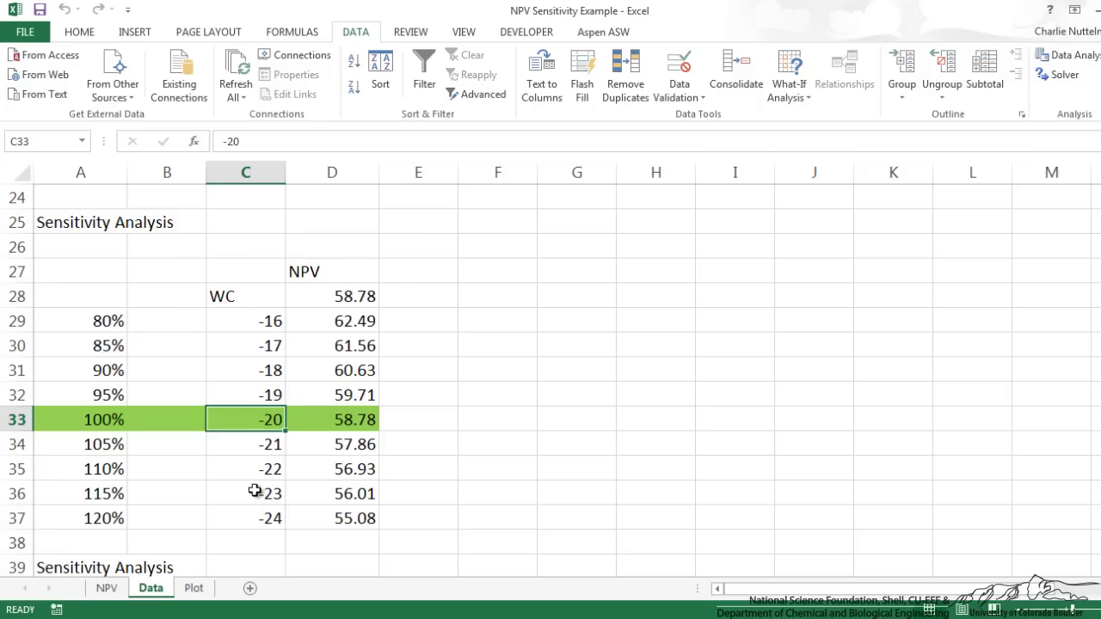
pyautogui.moveTo(251, 320); pyautogui.dragTo(263, 516)
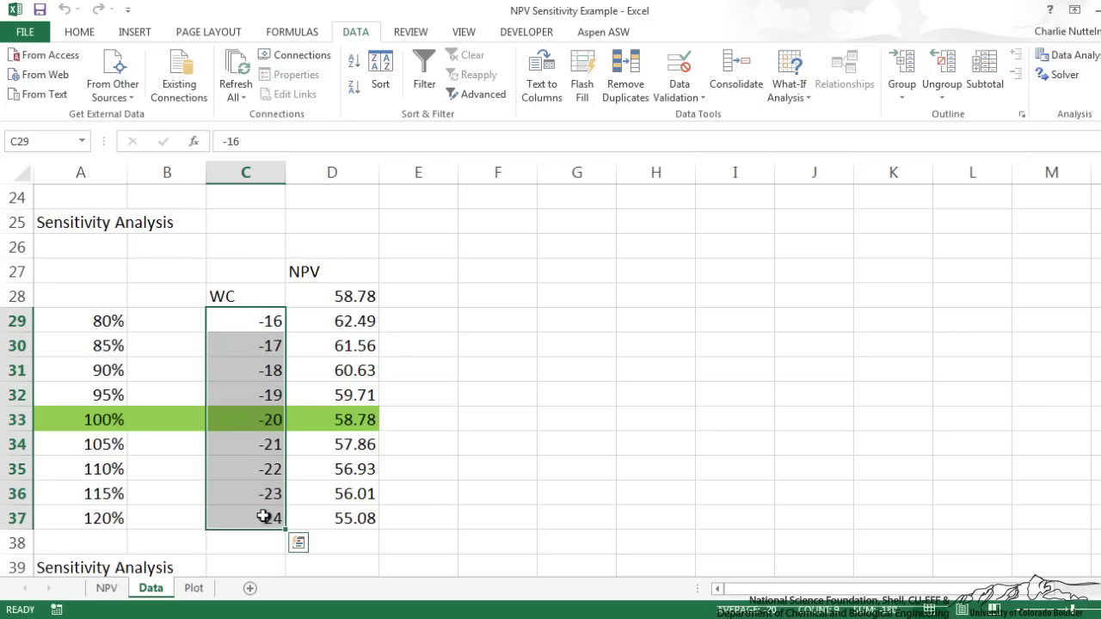
pyautogui.click(252, 320)
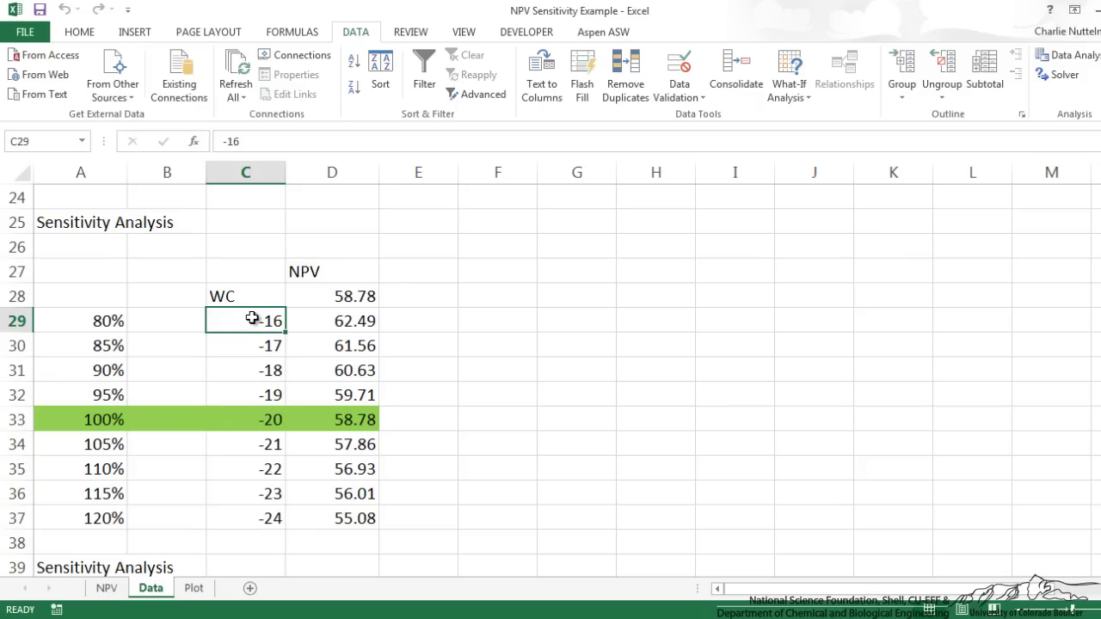
pyautogui.moveTo(251, 321); pyautogui.dragTo(256, 518)
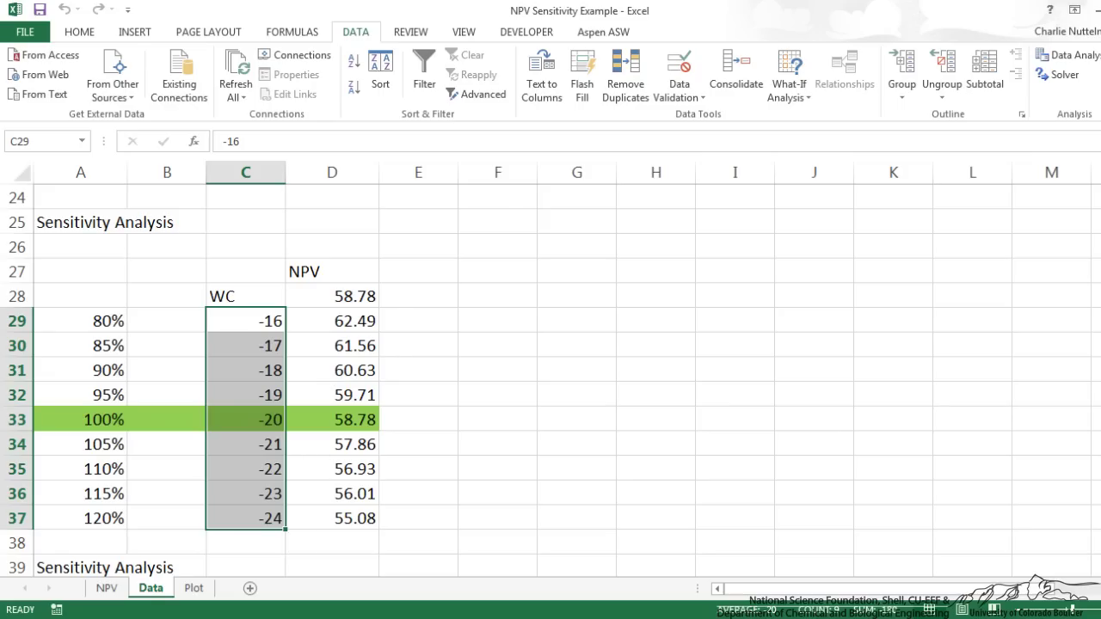
pyautogui.click(245, 321)
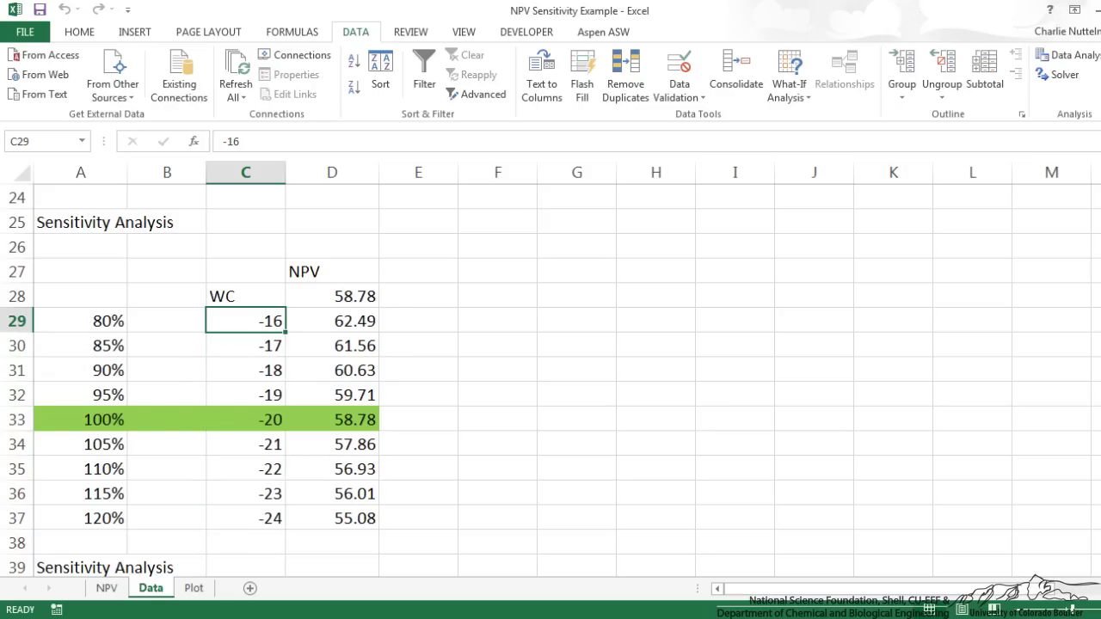
pyautogui.press('Right')
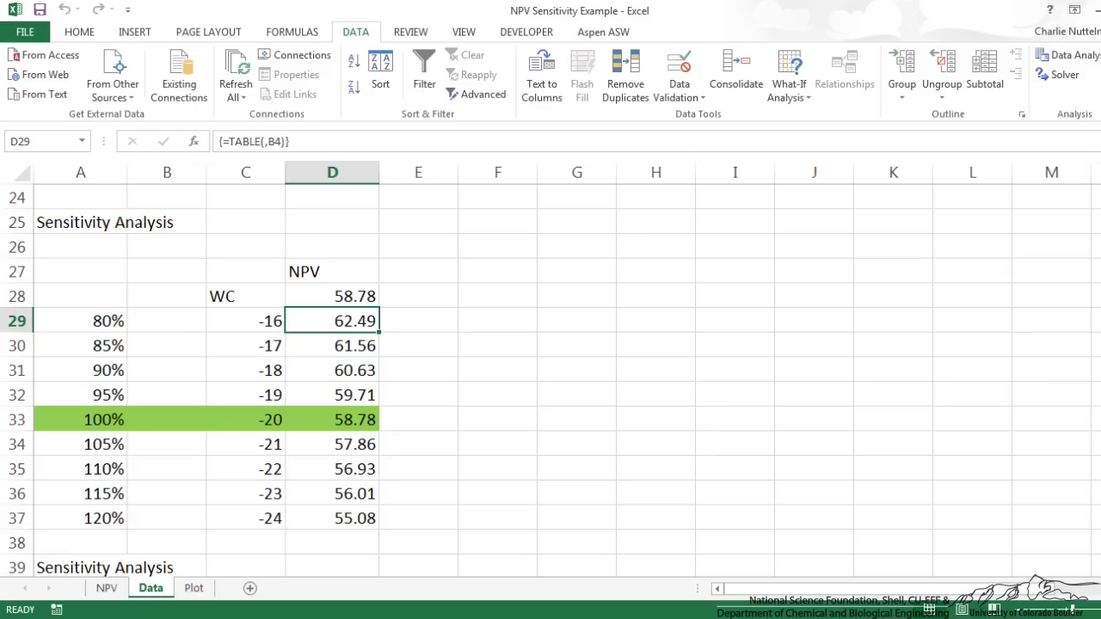
pyautogui.press('Left')
pyautogui.hotkey('ctrl', 'Down')
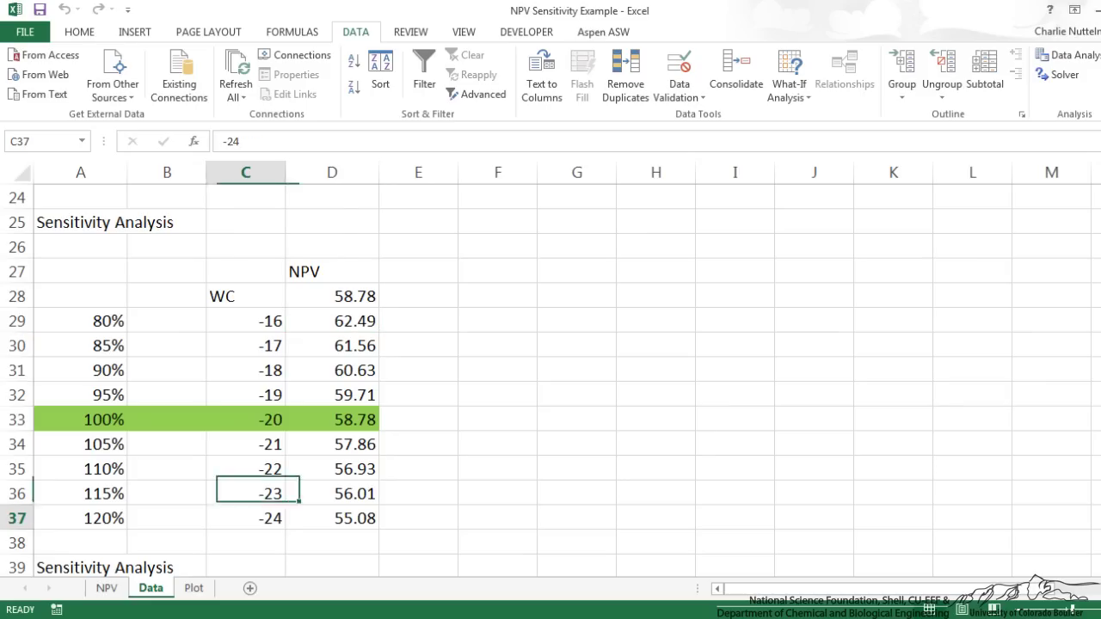
# Step: Review the S, i, C_land, TDC and C sensitivity table headers
pyautogui.press('Right')
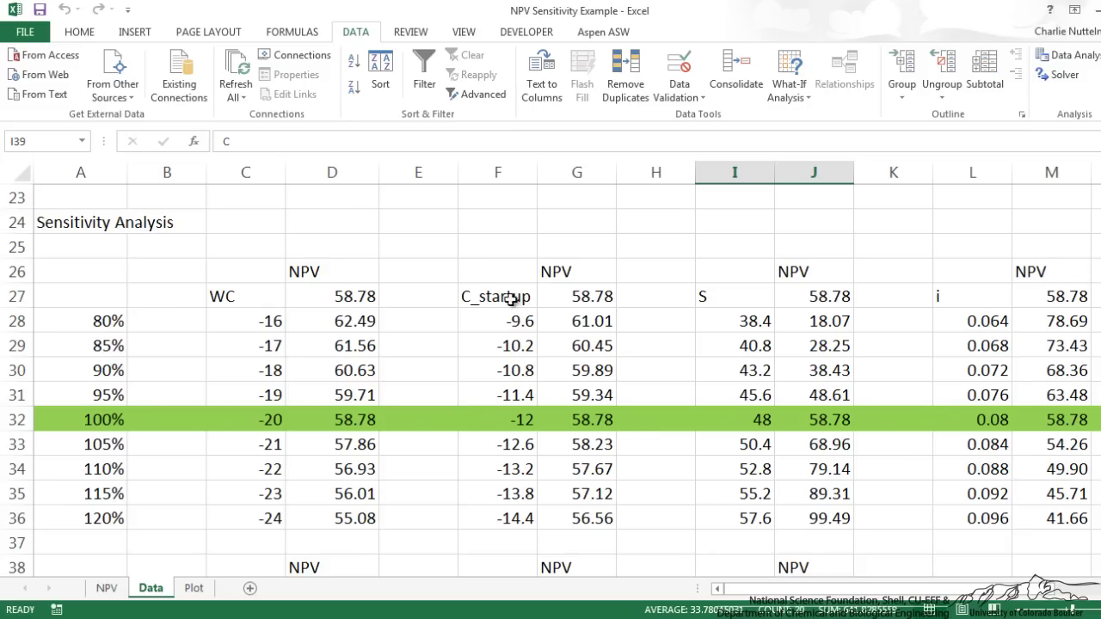
pyautogui.click(737, 297)
pyautogui.click(972, 297)
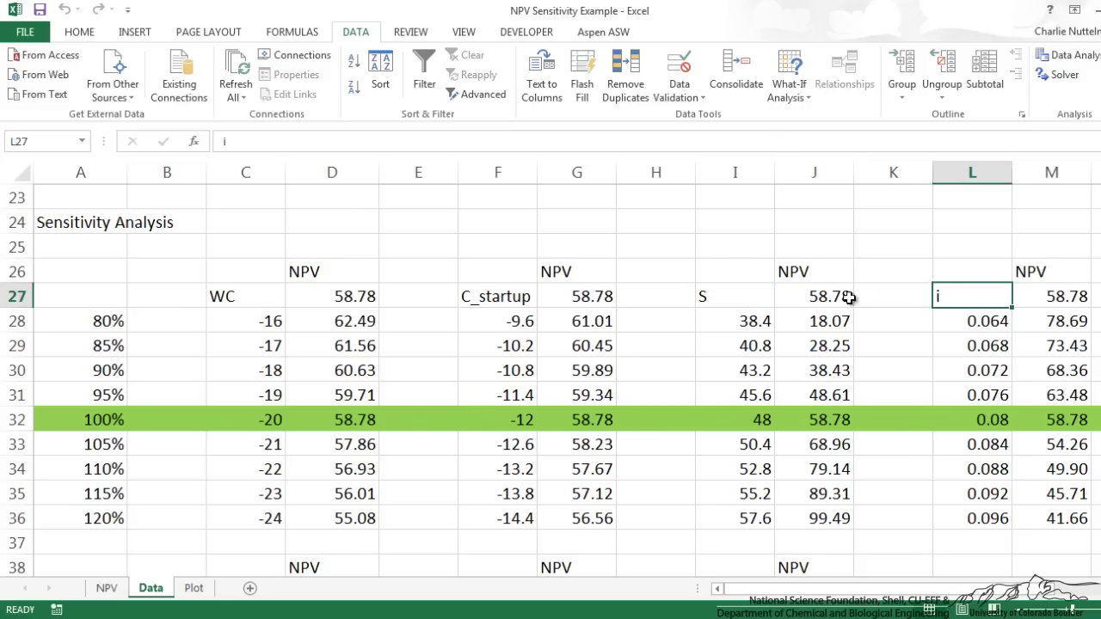
pyautogui.scroll(-1, 705, 327)
pyautogui.scroll(-1, 705, 327)
pyautogui.scroll(-2, 688, 327)
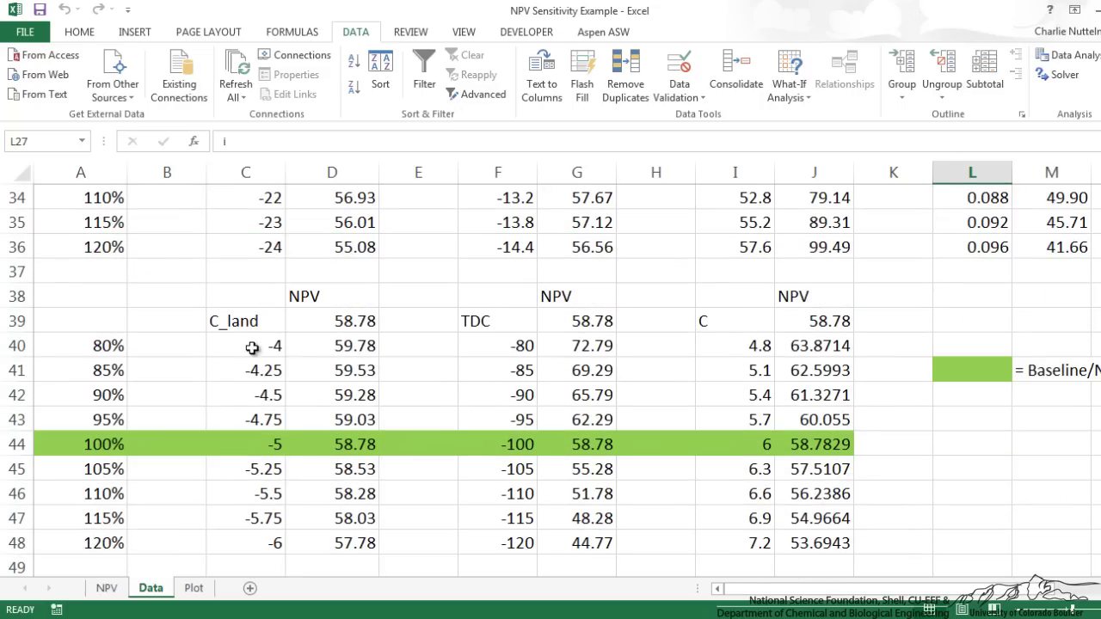
pyautogui.click(241, 320)
pyautogui.click(479, 320)
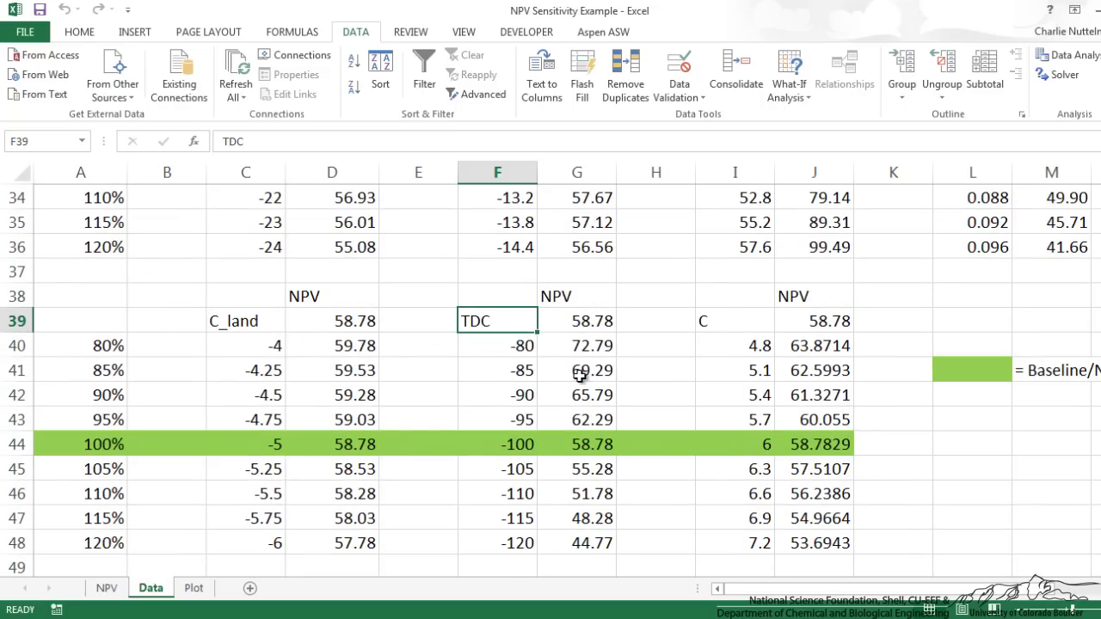
pyautogui.click(729, 321)
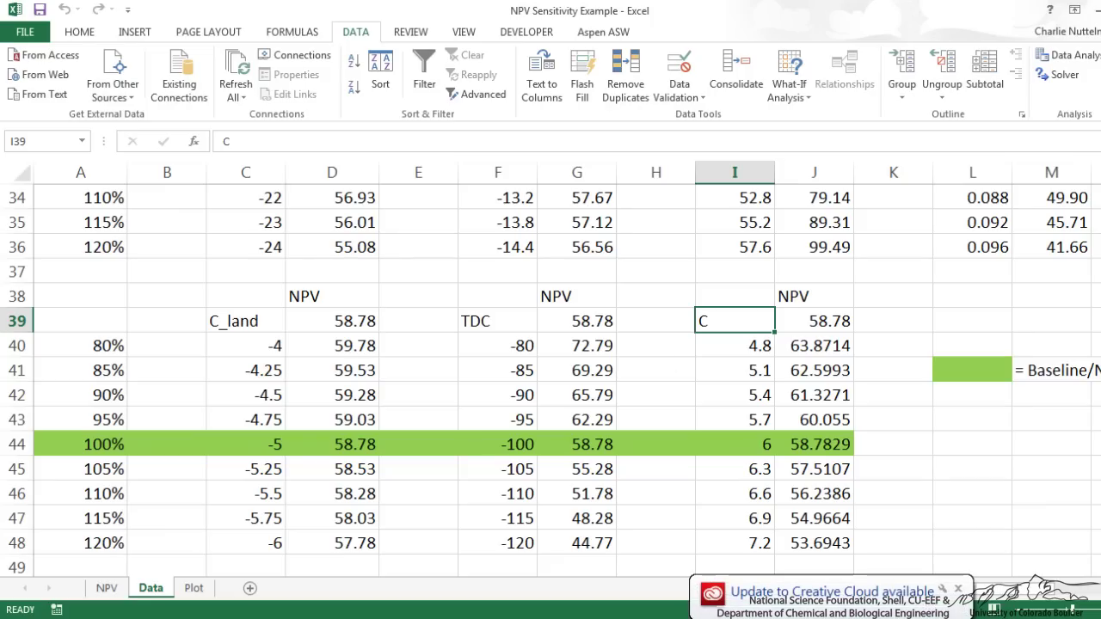
# Step: Scroll down to the NPV summary table in rows 51–54
pyautogui.scroll(1, 550, 379)
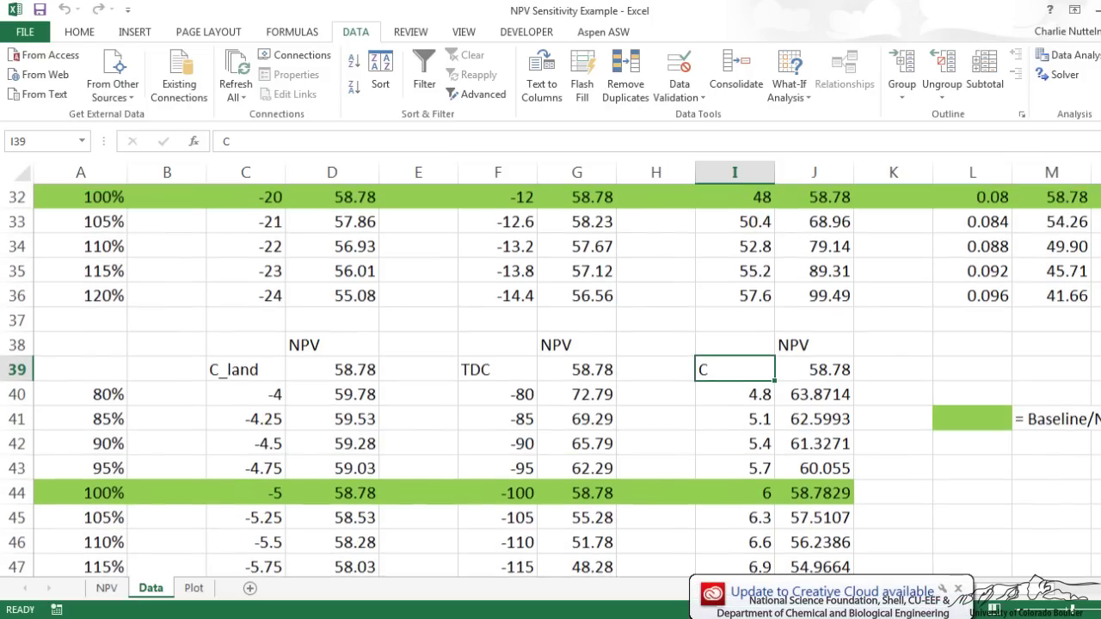
pyautogui.scroll(1, 550, 378)
pyautogui.scroll(1, 551, 378)
pyautogui.scroll(-1, 551, 378)
pyautogui.scroll(-1, 551, 378)
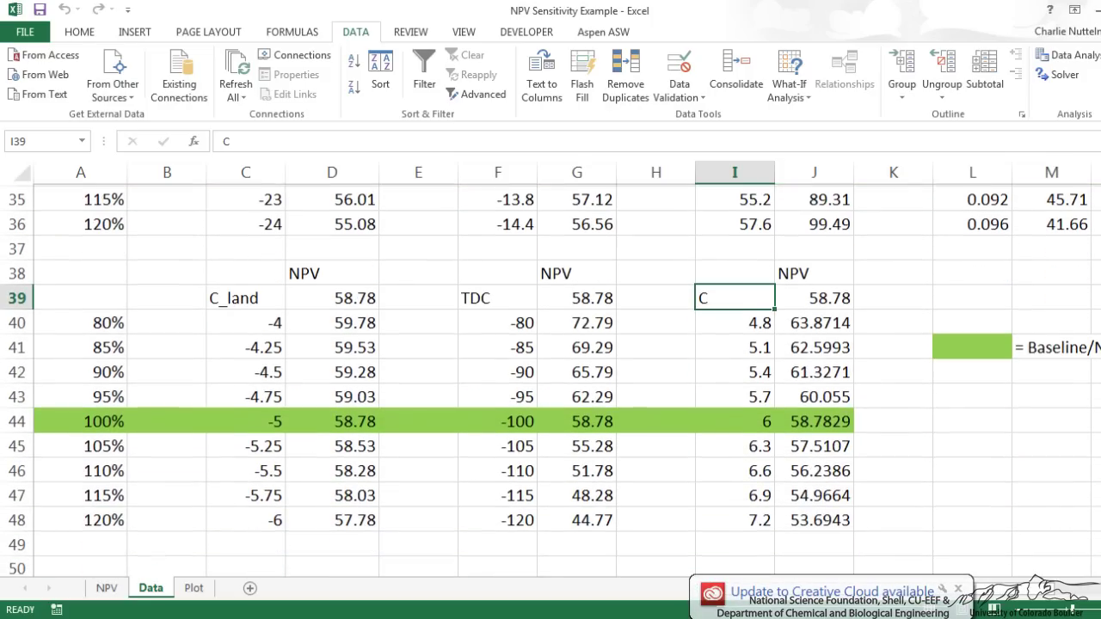
pyautogui.scroll(-2, 551, 378)
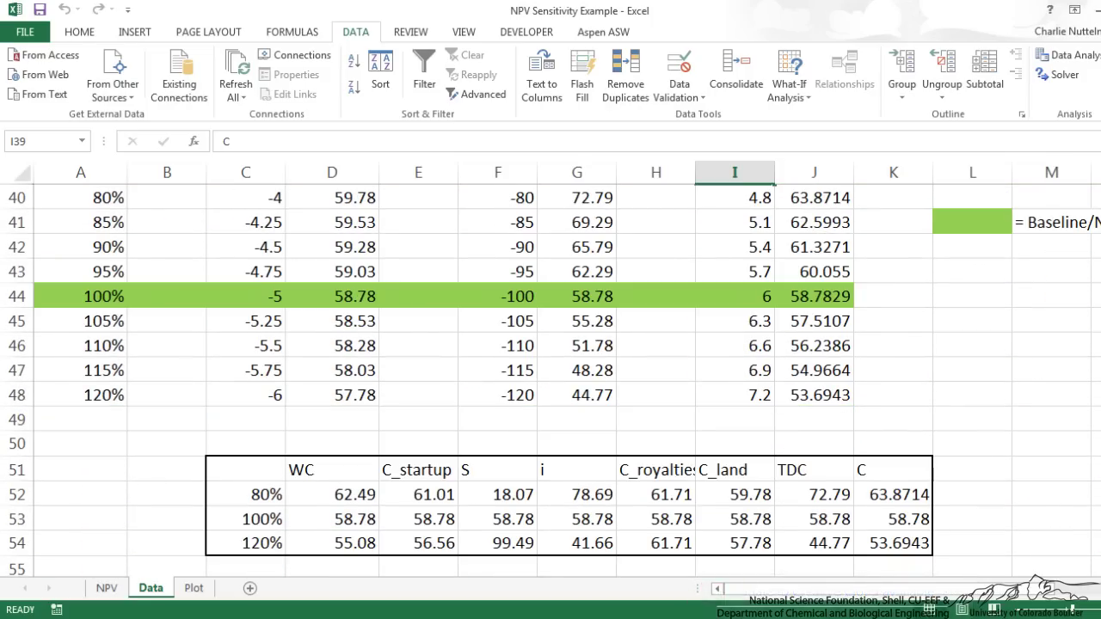
pyautogui.scroll(-1, 550, 378)
# Step: Review the NPV summary table C51:K54, then select the 80% row D52:K52
pyautogui.click(245, 470)
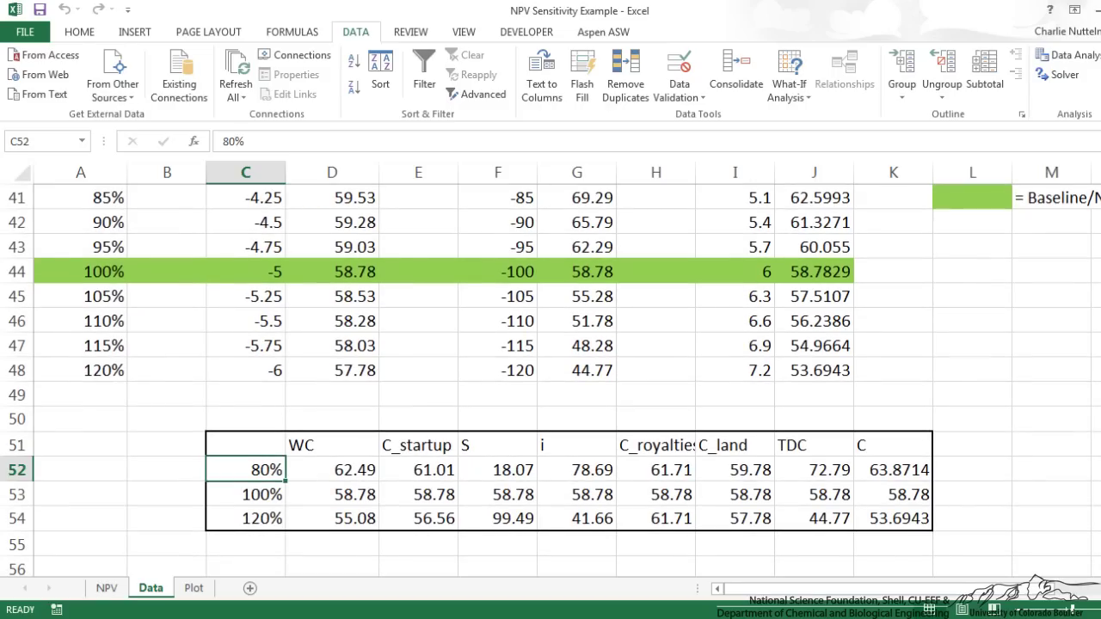
pyautogui.press('Down')
pyautogui.press('Down')
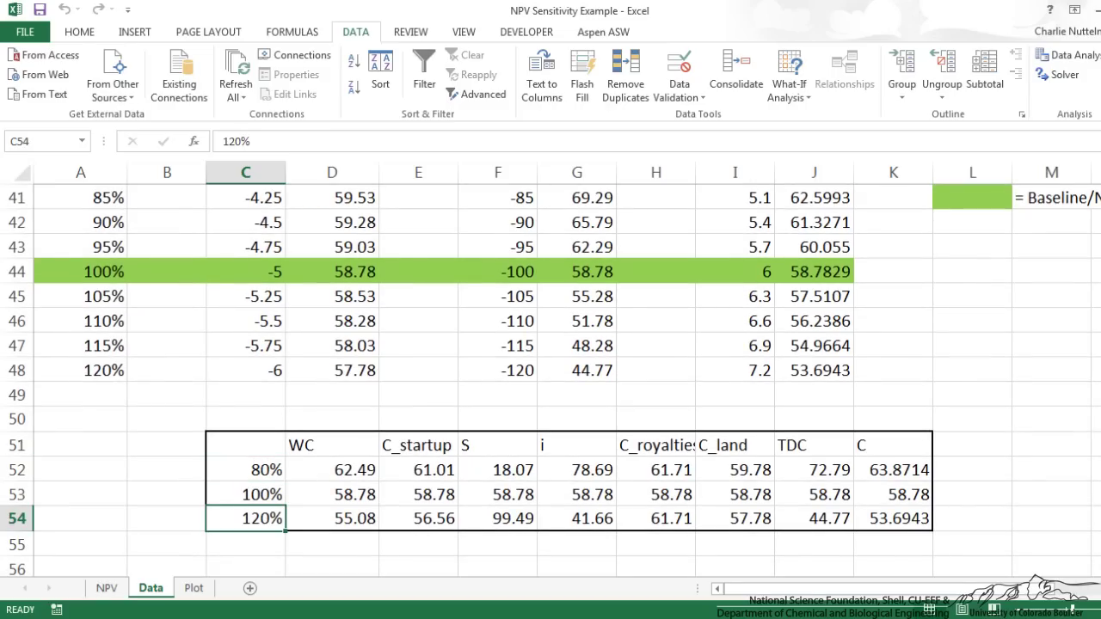
pyautogui.moveTo(245, 445)
pyautogui.mouseDown()
pyautogui.moveTo(417, 518)
pyautogui.moveTo(892, 519)
pyautogui.mouseUp()
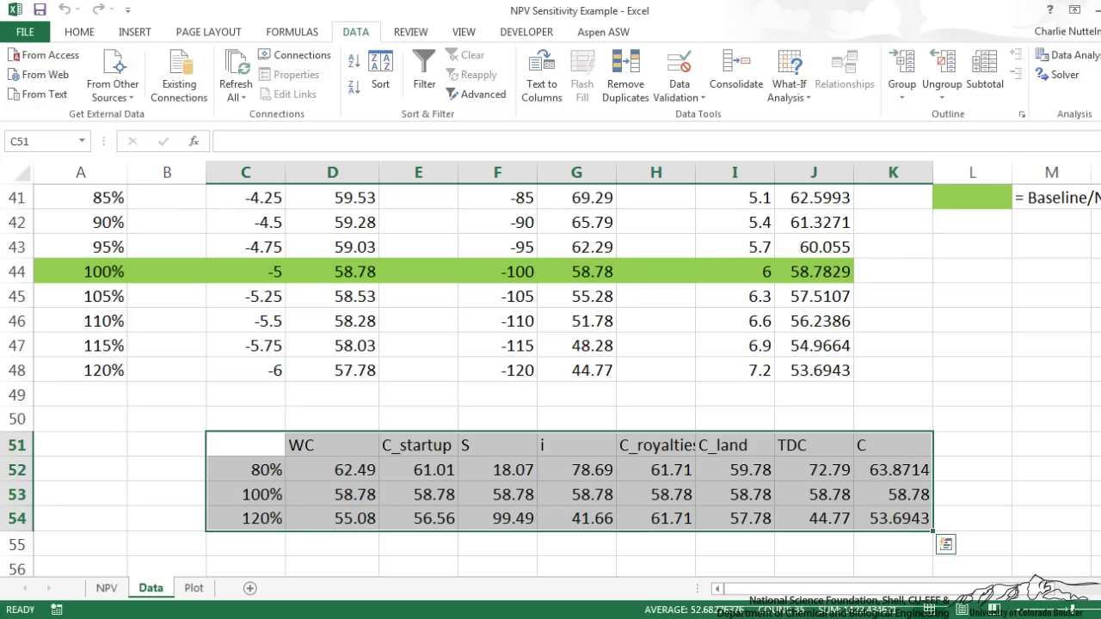
pyautogui.click(734, 394)
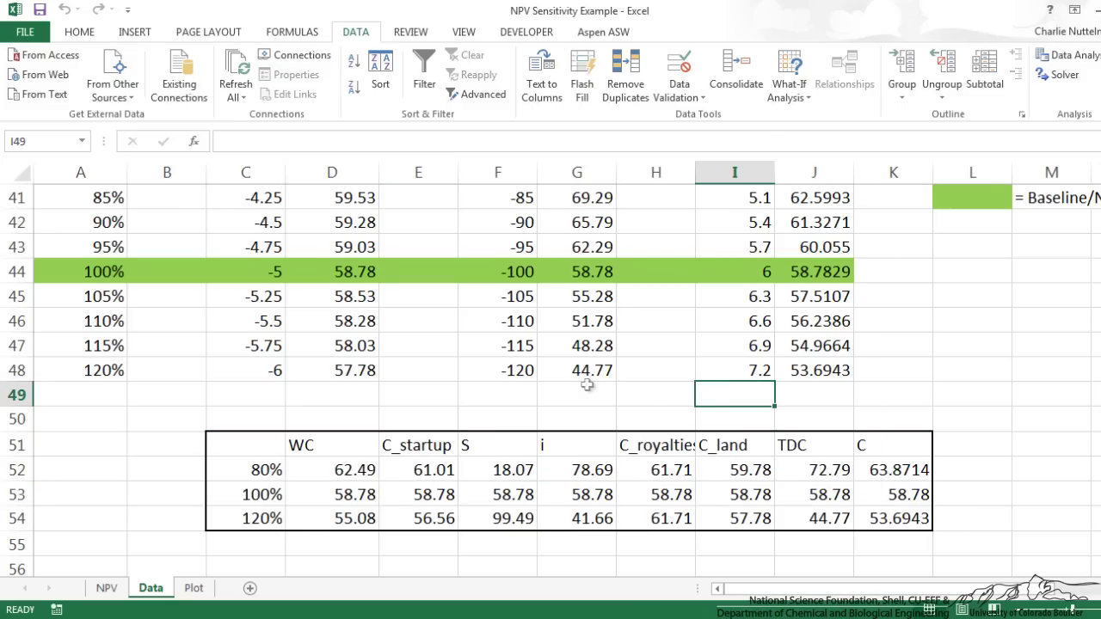
pyautogui.click(452, 393)
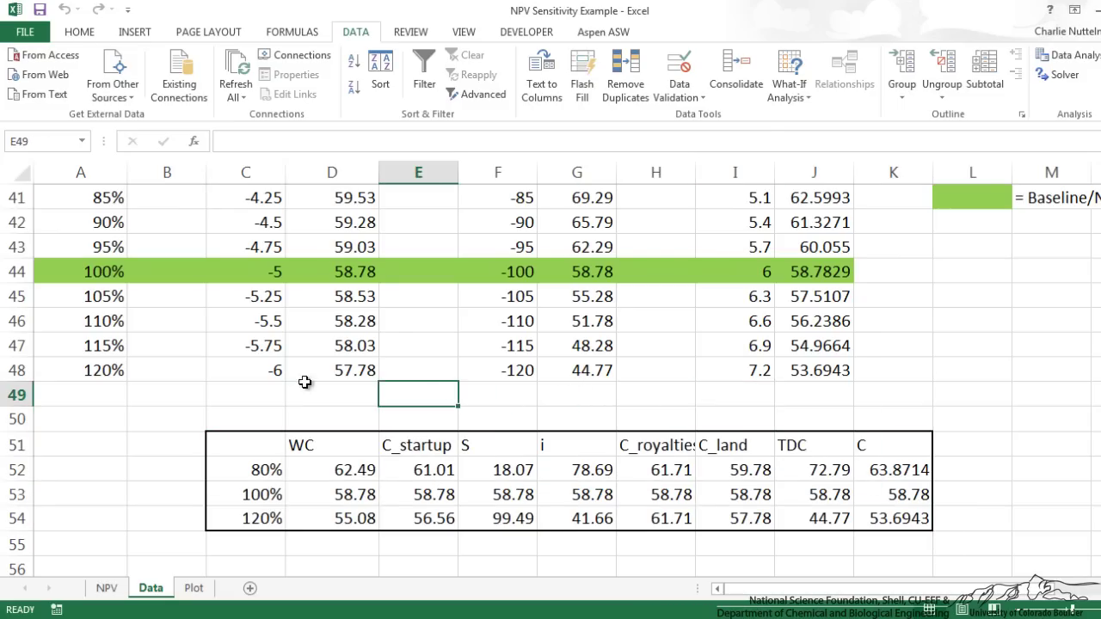
pyautogui.moveTo(311, 468); pyautogui.dragTo(899, 465)
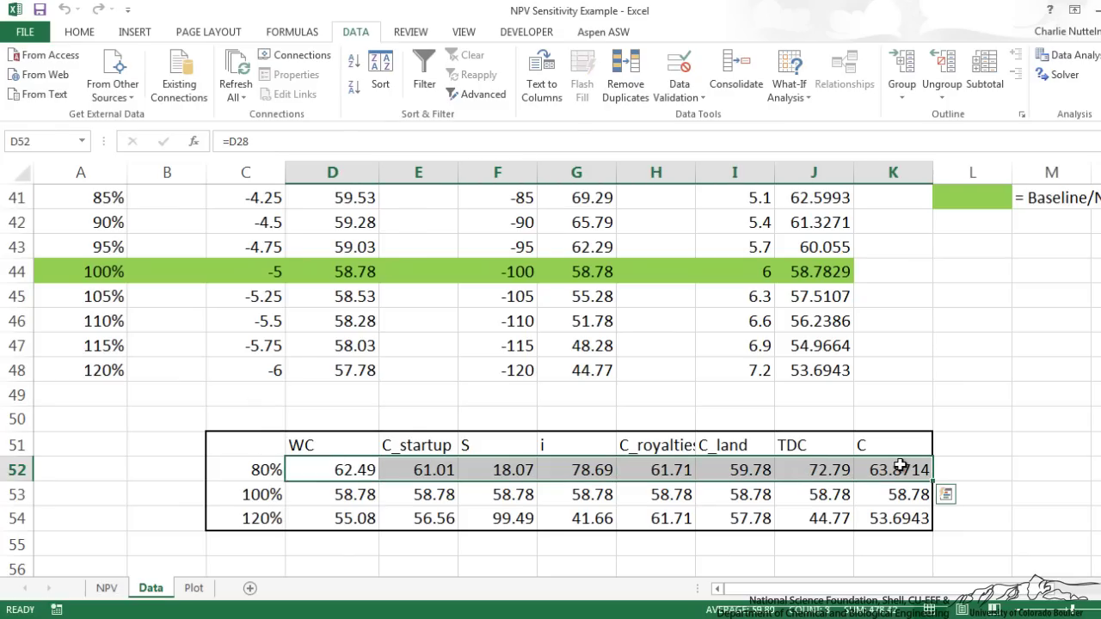
# Step: Insert a 2-D Clustered Bar chart from the selected 80% NPV row
pyautogui.click(131, 34)
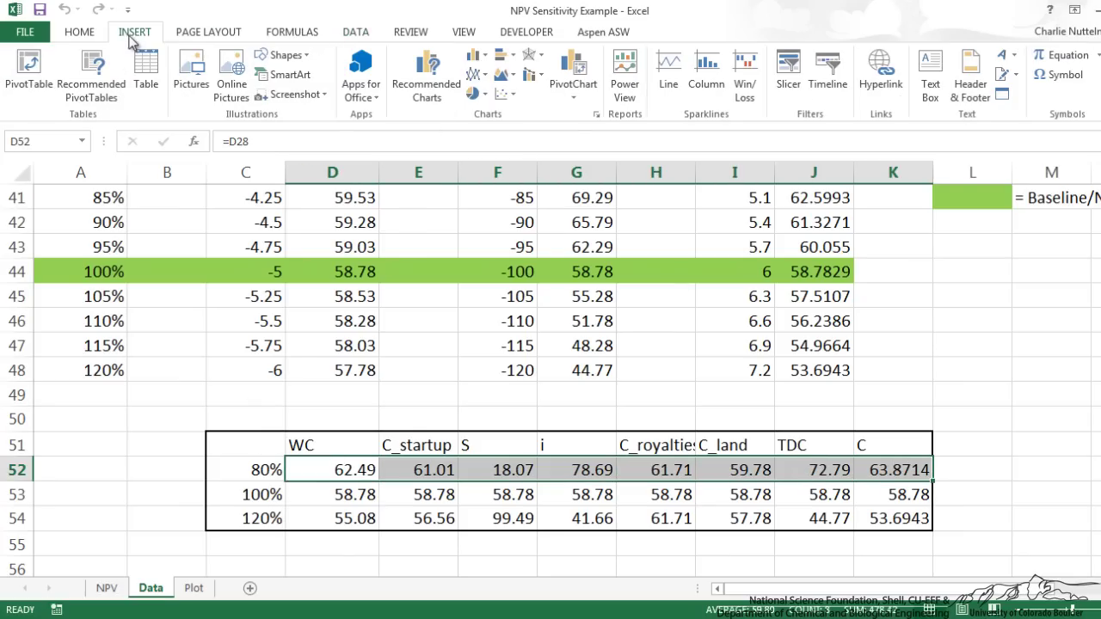
pyautogui.click(502, 58)
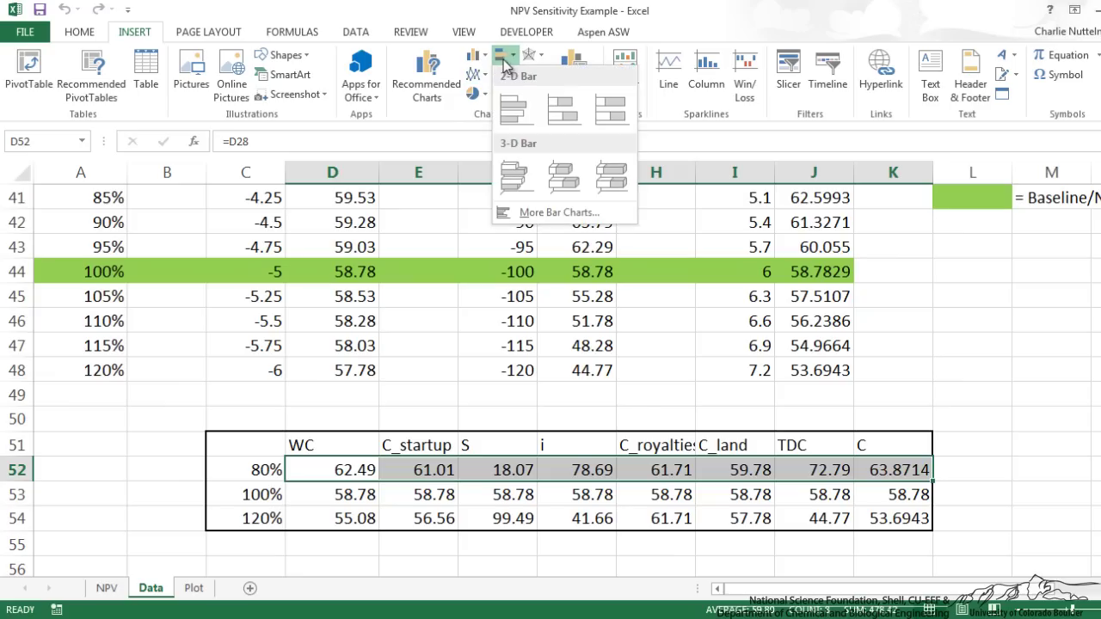
pyautogui.click(514, 128)
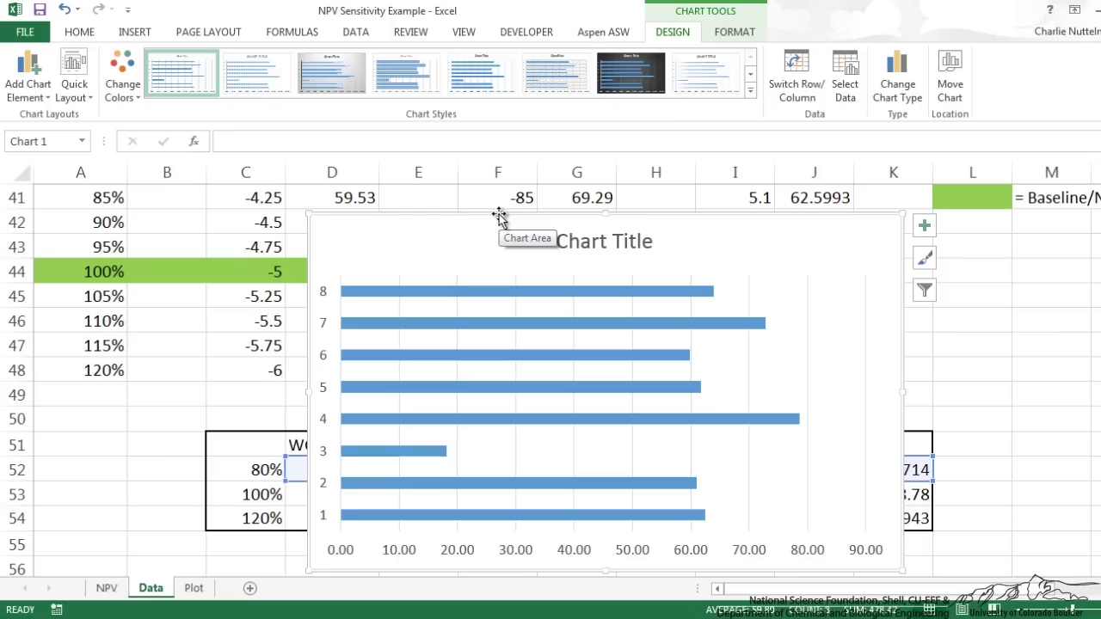
# Step: Move the chart below the sensitivity table and delete its Chart Title
pyautogui.scroll(-4, 450, 319)
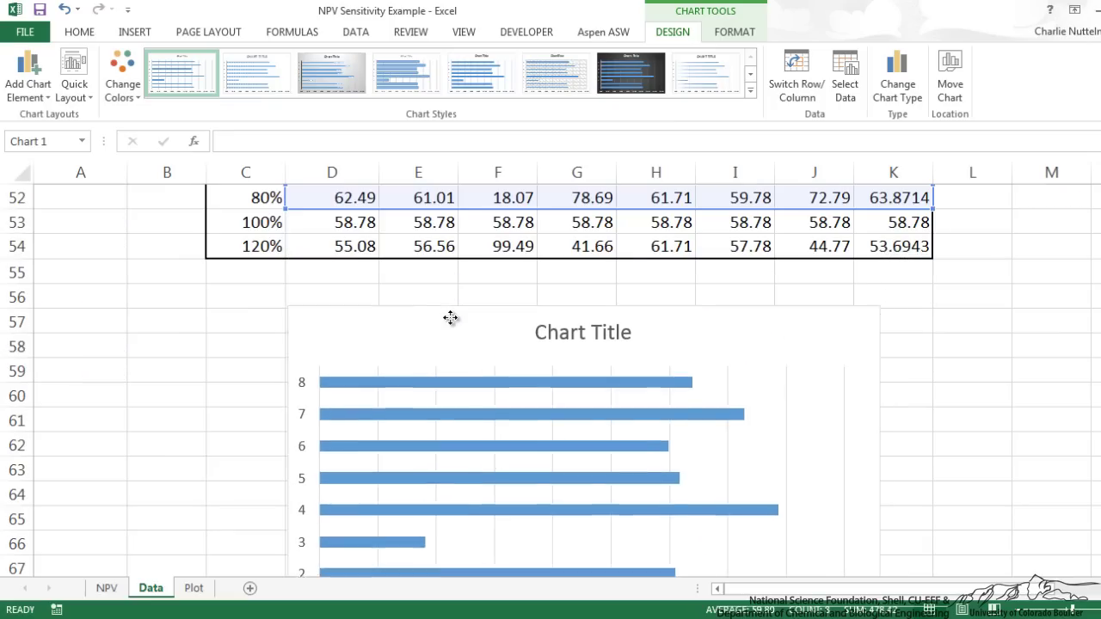
pyautogui.moveTo(499, 215); pyautogui.dragTo(493, 321)
pyautogui.click(568, 333)
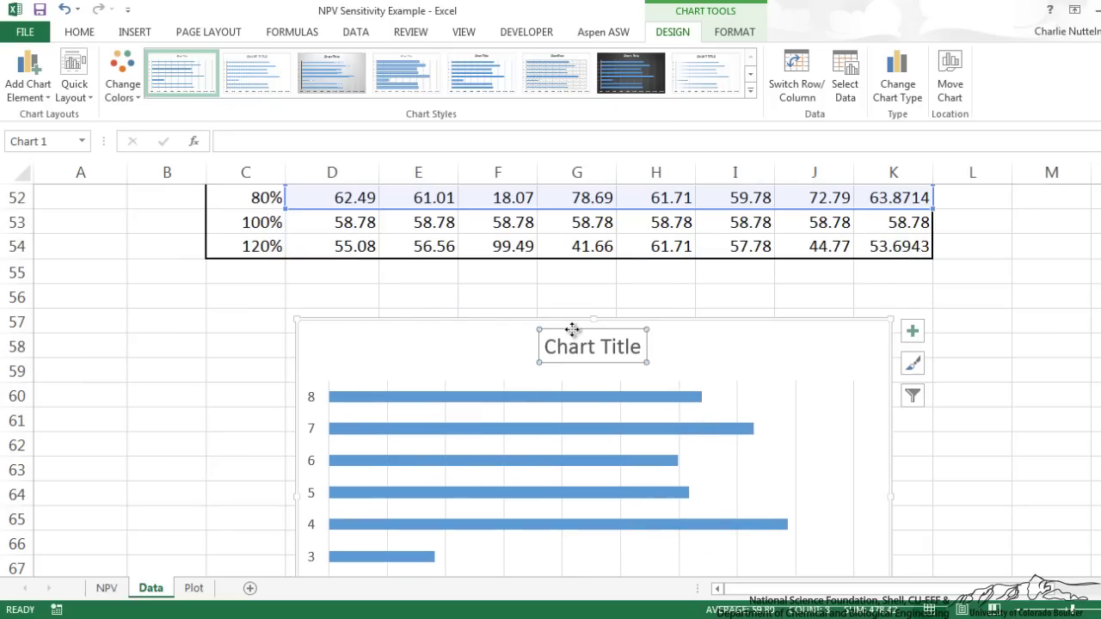
pyautogui.press('Delete')
# Step: Add axis titles and a legend, then select the 120% NPV row D54:K54
pyautogui.click(912, 330)
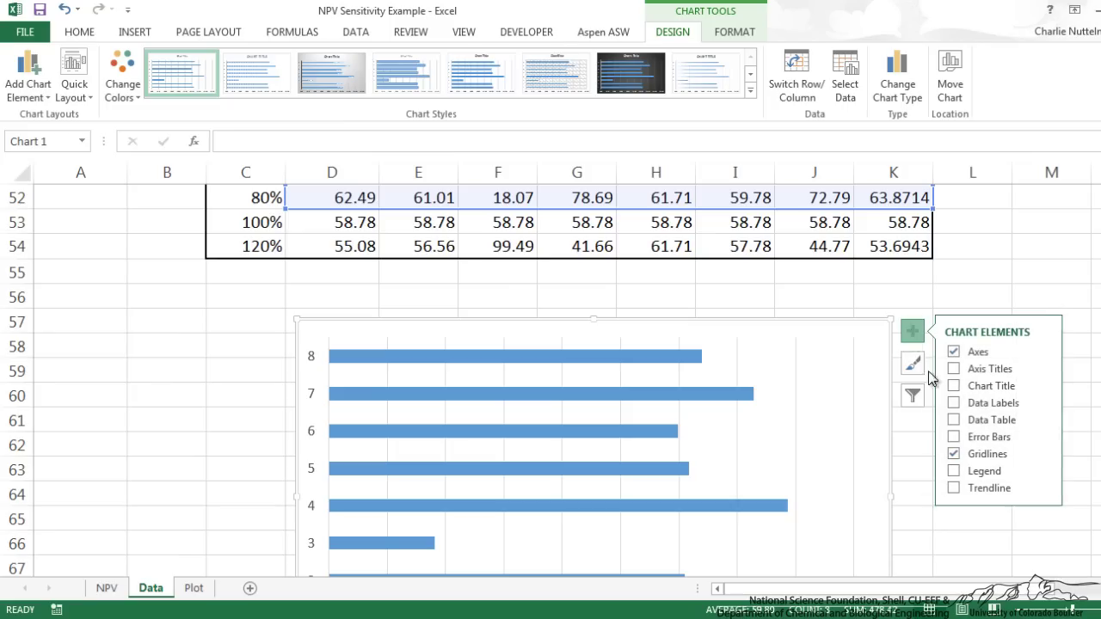
pyautogui.click(972, 436)
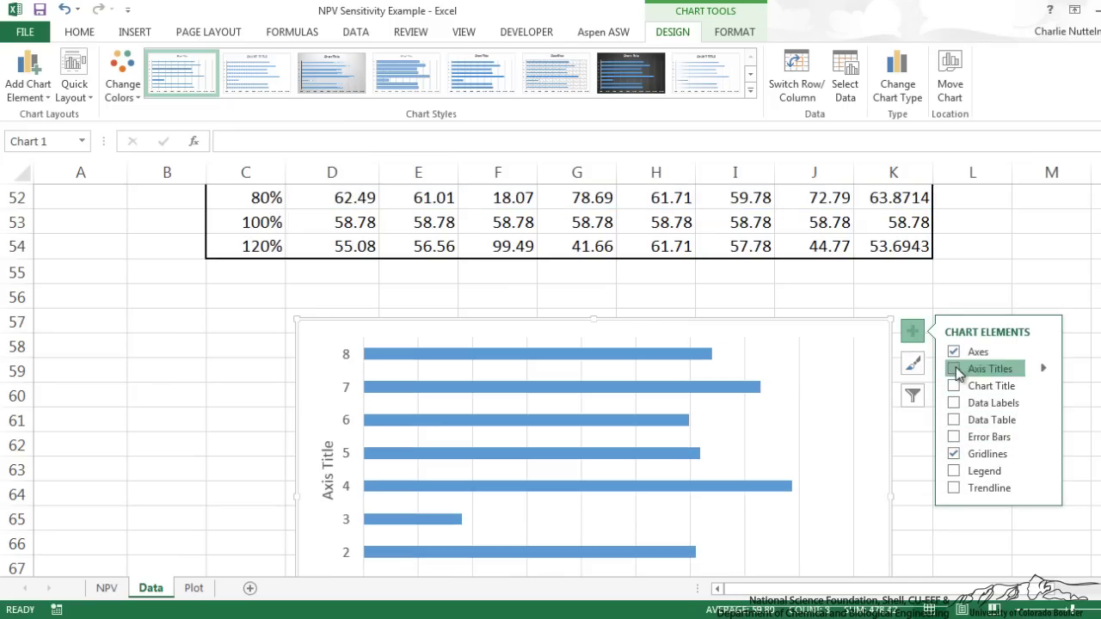
pyautogui.click(954, 369)
pyautogui.click(954, 470)
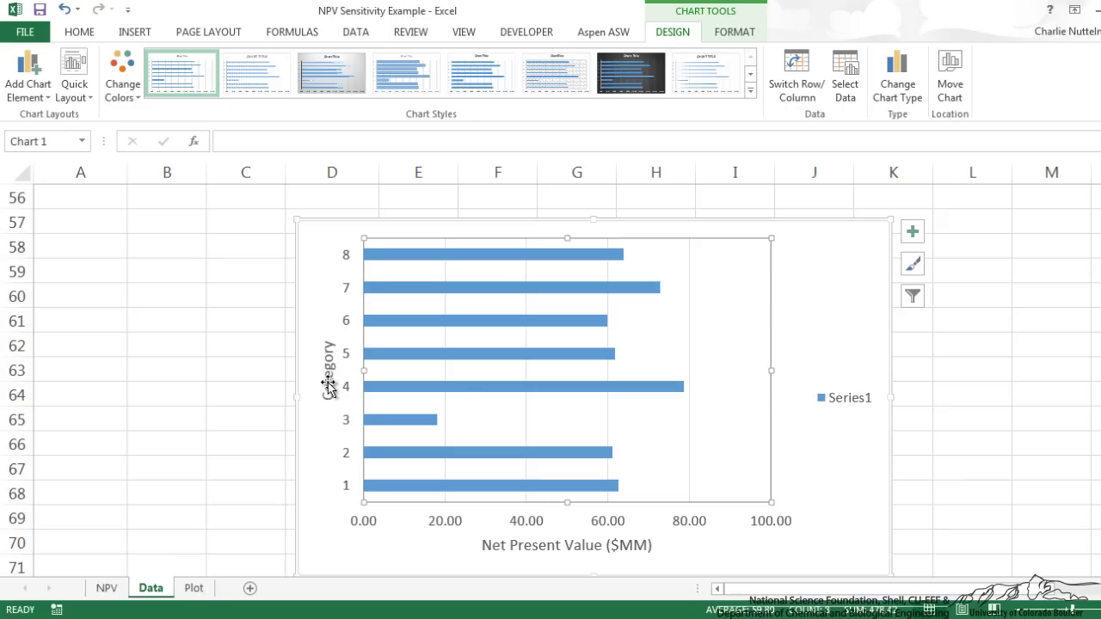
pyautogui.scroll(3, 328, 370)
pyautogui.moveTo(356, 346); pyautogui.dragTo(894, 344)
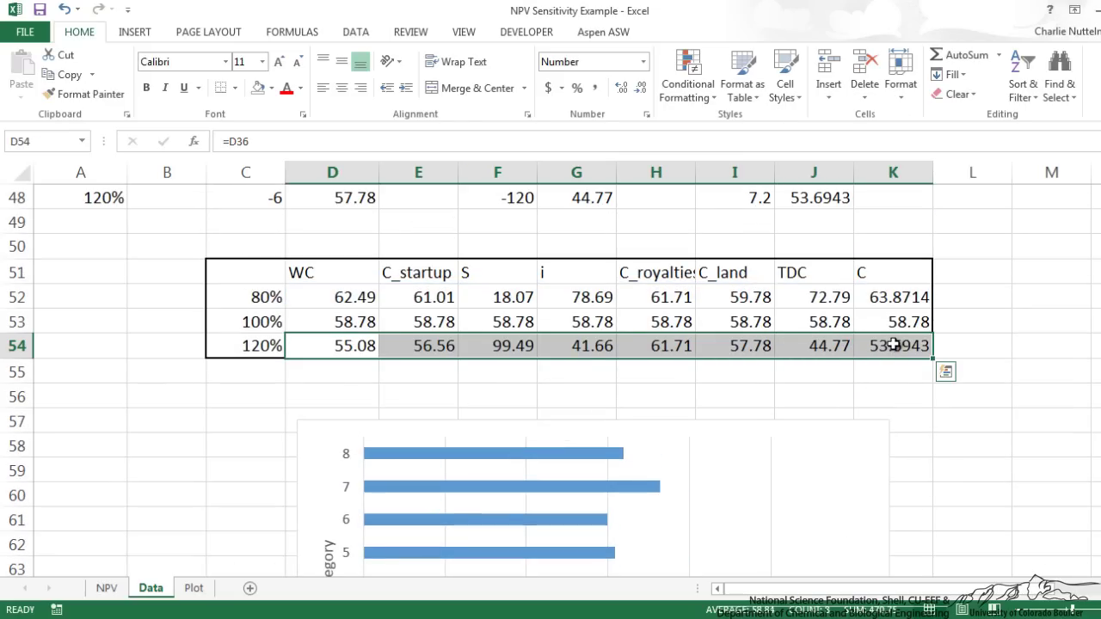
# Step: Copy the 120% NPV row and paste it into the bar chart as a second series
pyautogui.hotkey('ctrl', 'c')
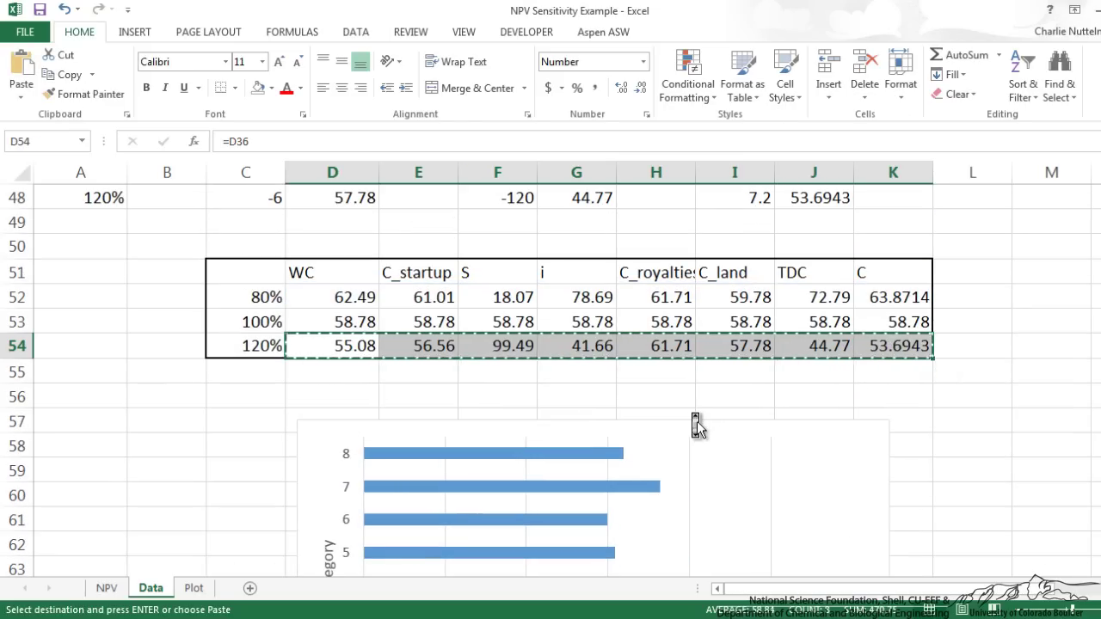
pyautogui.scroll(-2, 697, 424)
pyautogui.click(643, 423)
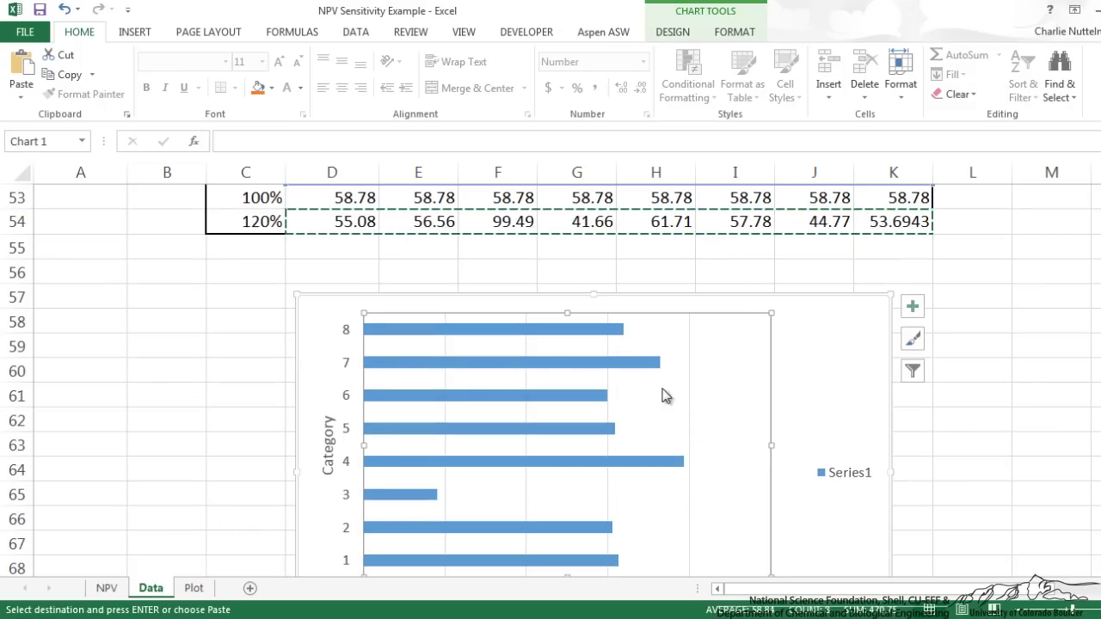
pyautogui.hotkey('ctrl', 'v')
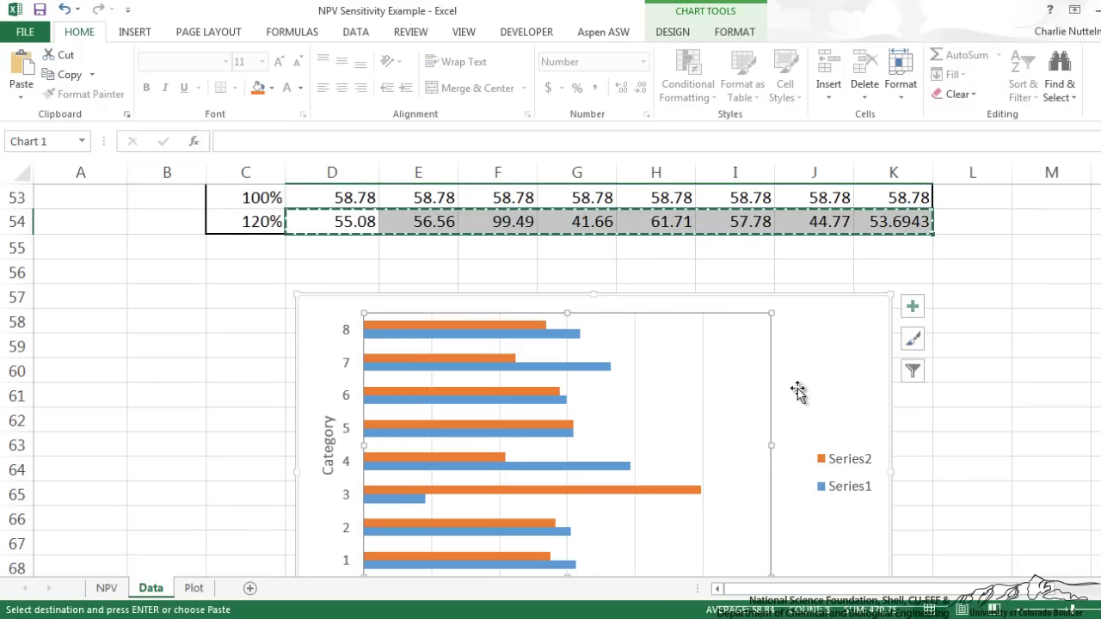
pyautogui.scroll(-1, 955, 447)
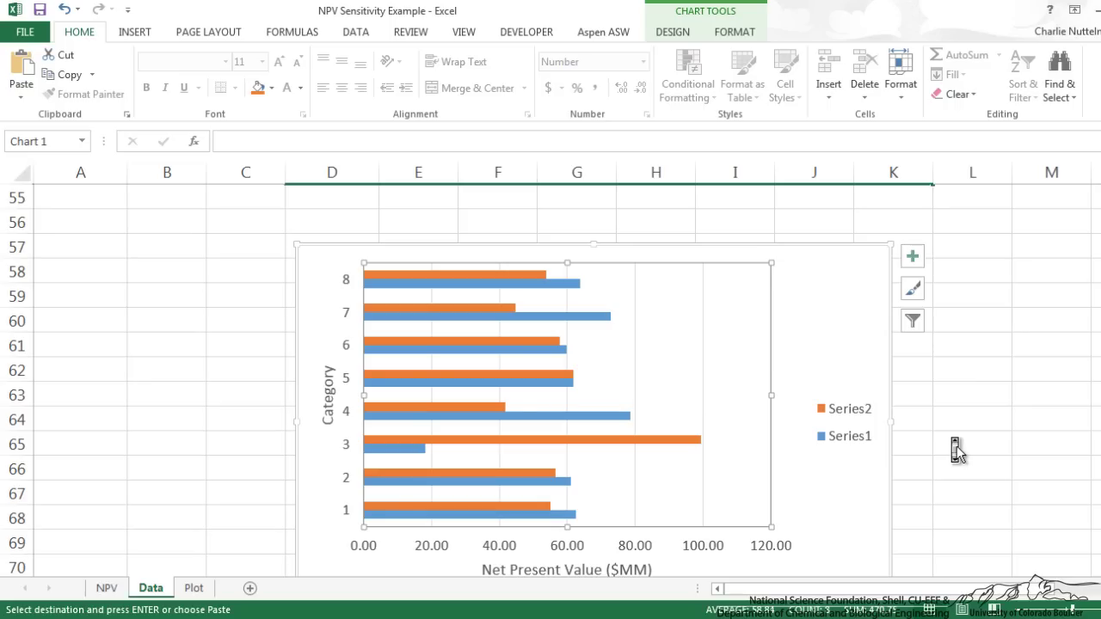
pyautogui.scroll(-1, 954, 447)
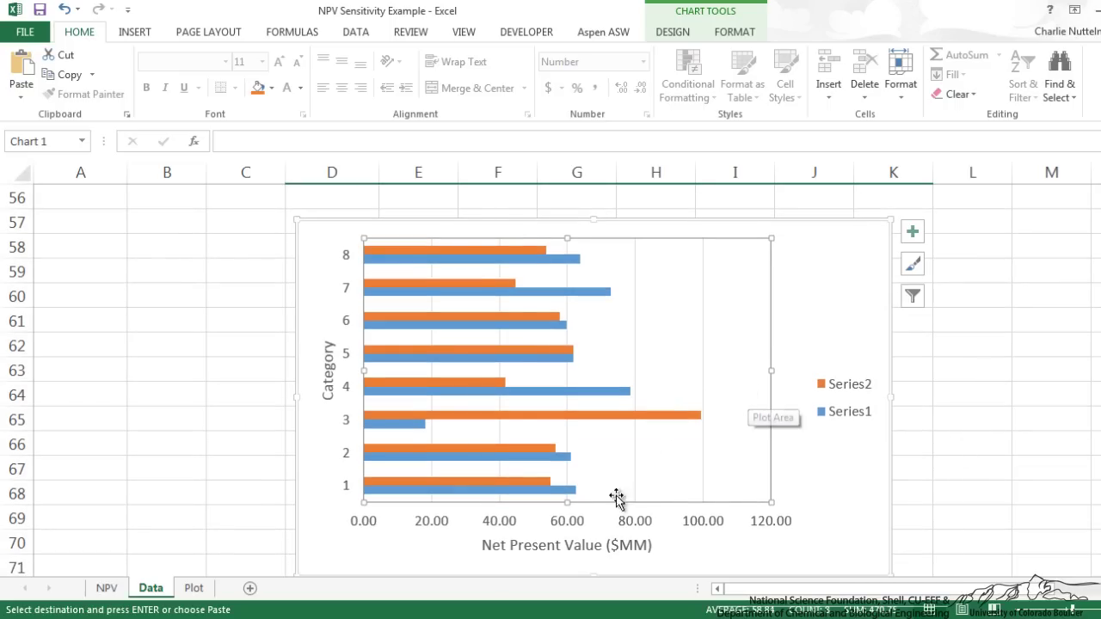
# Step: Set the vertical axis to cross at the axis value in $D$32, the 58.78 base-case NPV
pyautogui.rightClick(571, 523)
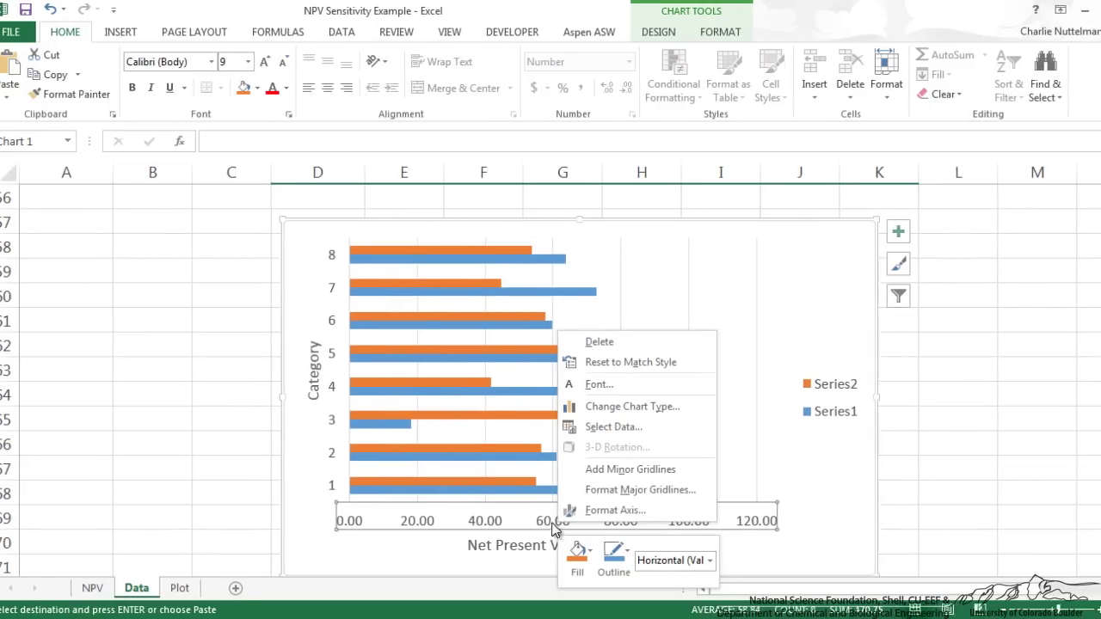
pyautogui.click(572, 512)
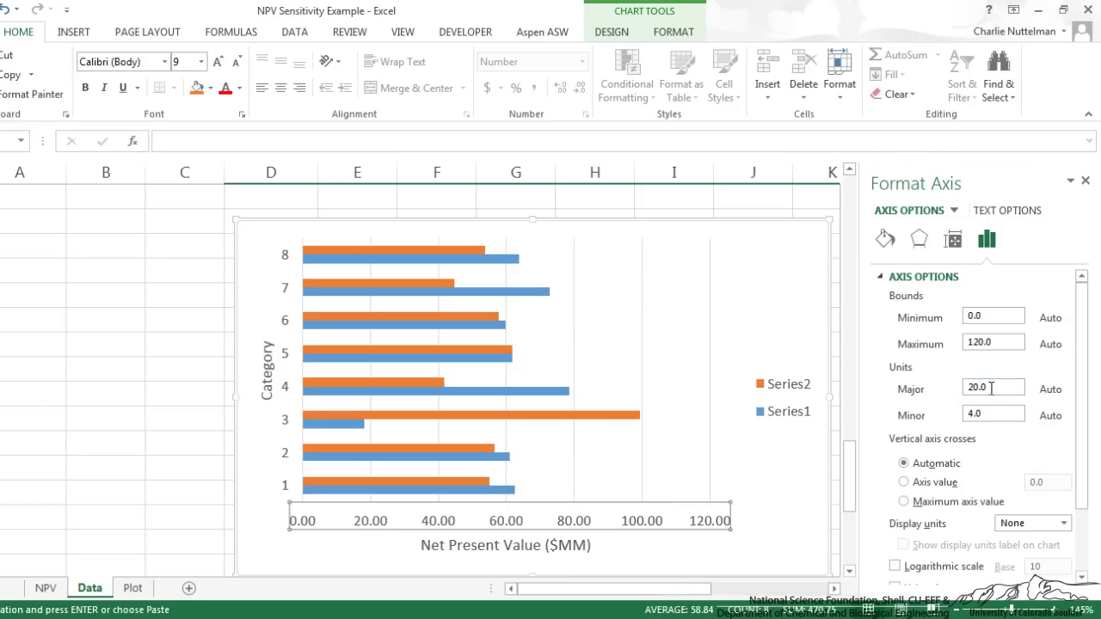
pyautogui.click(922, 484)
pyautogui.moveTo(1045, 482); pyautogui.dragTo(1020, 492)
pyautogui.scroll(3, 232, 288)
pyautogui.click(279, 346)
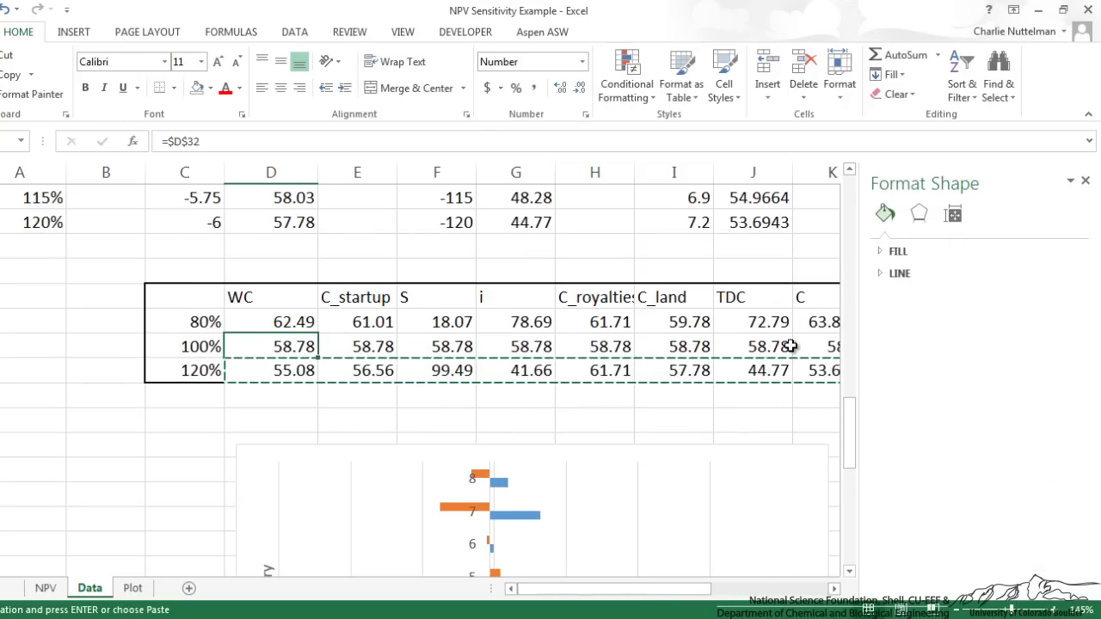
pyautogui.click(196, 344)
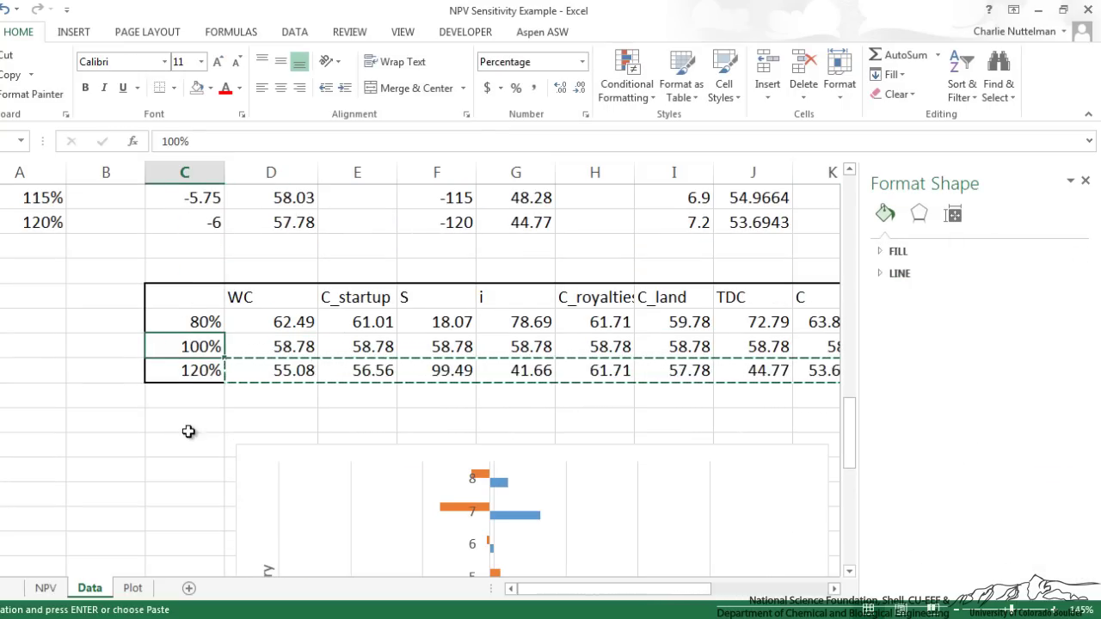
pyautogui.scroll(-1, 184, 435)
pyautogui.scroll(-2, 188, 436)
pyautogui.scroll(-1, 187, 436)
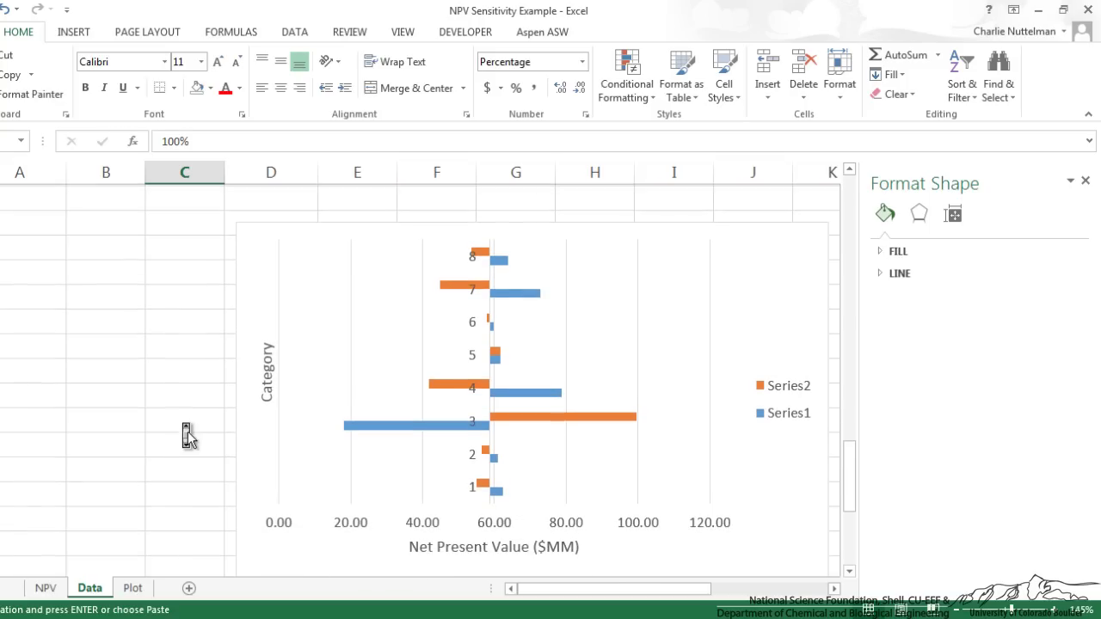
# Step: Shift the whole chart to the left
pyautogui.click(256, 305)
pyautogui.scroll(-1, 176, 302)
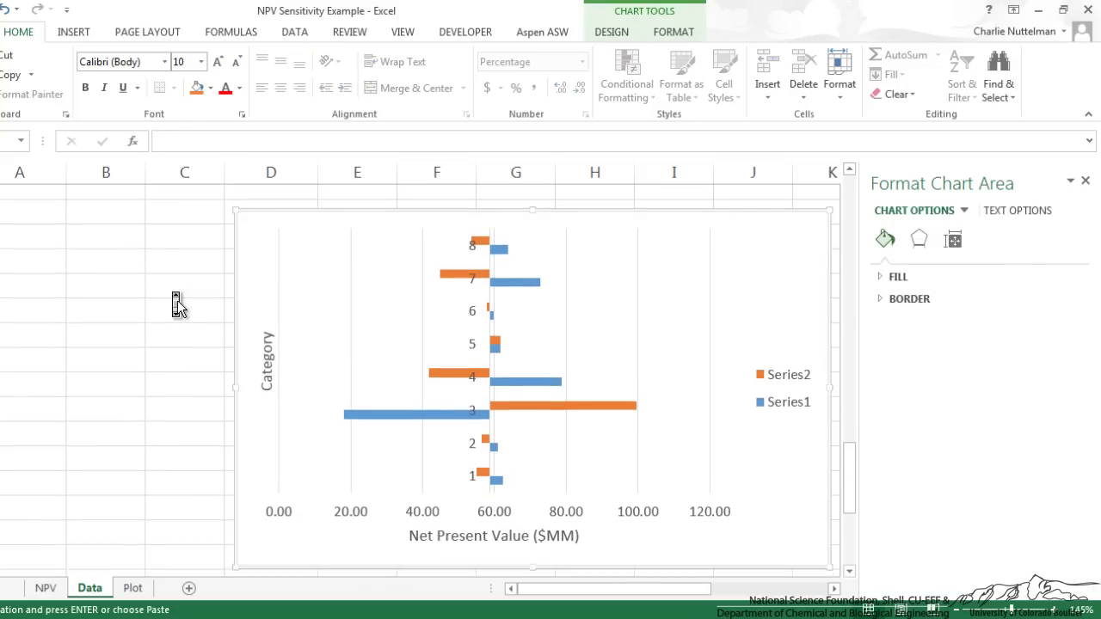
pyautogui.moveTo(253, 260); pyautogui.dragTo(177, 270)
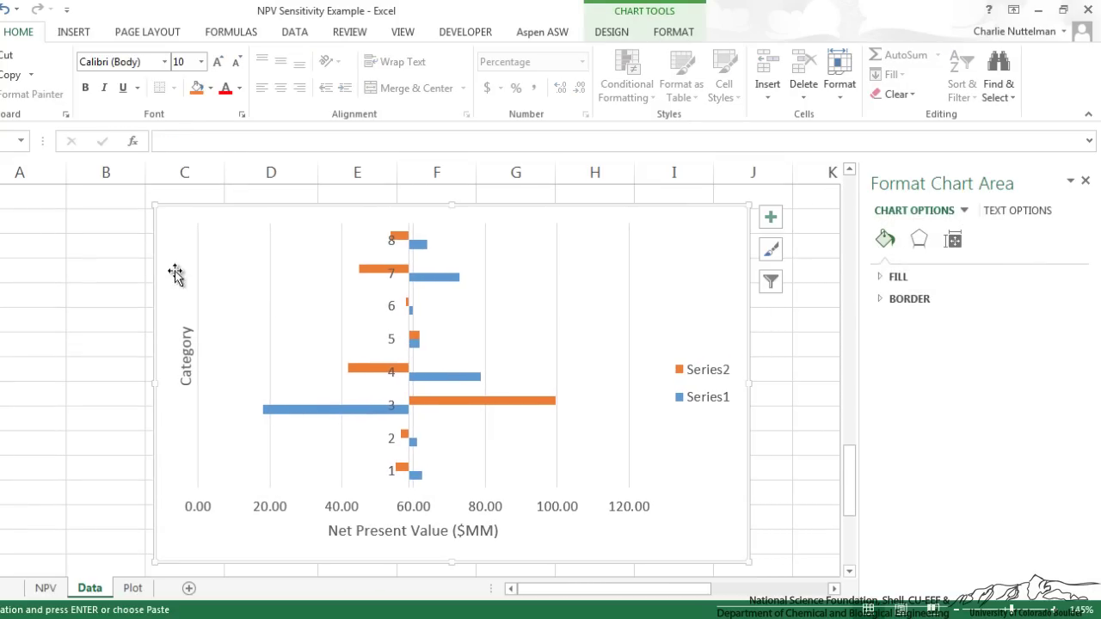
# Step: Set the orange series' Series Overlap to 100% and Gap Width to 60%
pyautogui.click(384, 370)
pyautogui.rightClick(385, 375)
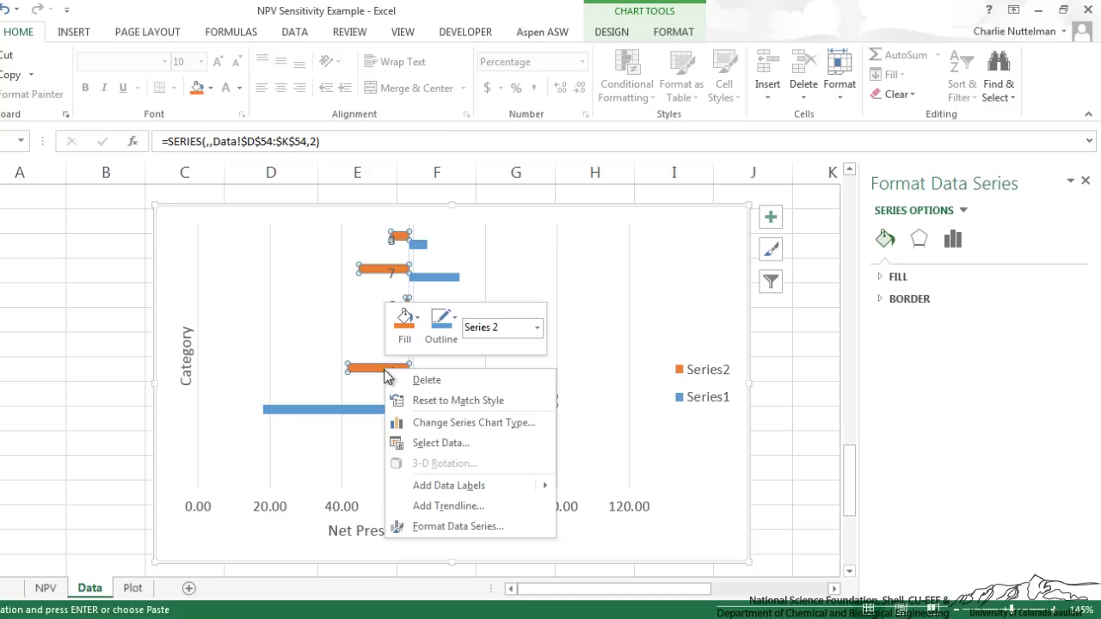
pyautogui.click(451, 526)
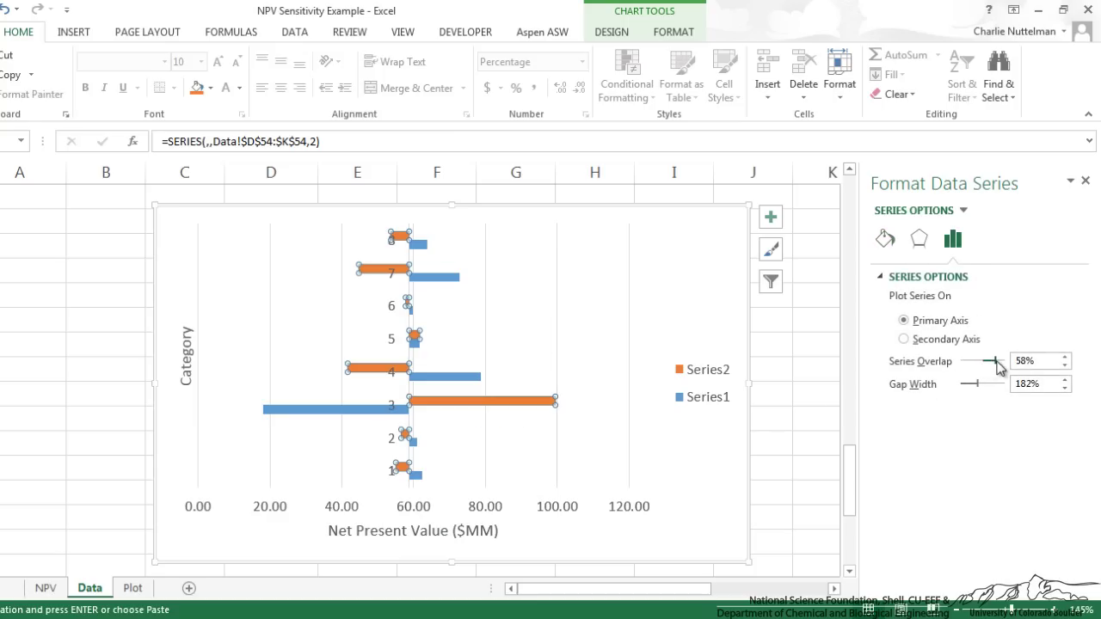
pyautogui.moveTo(985, 366); pyautogui.dragTo(1010, 368)
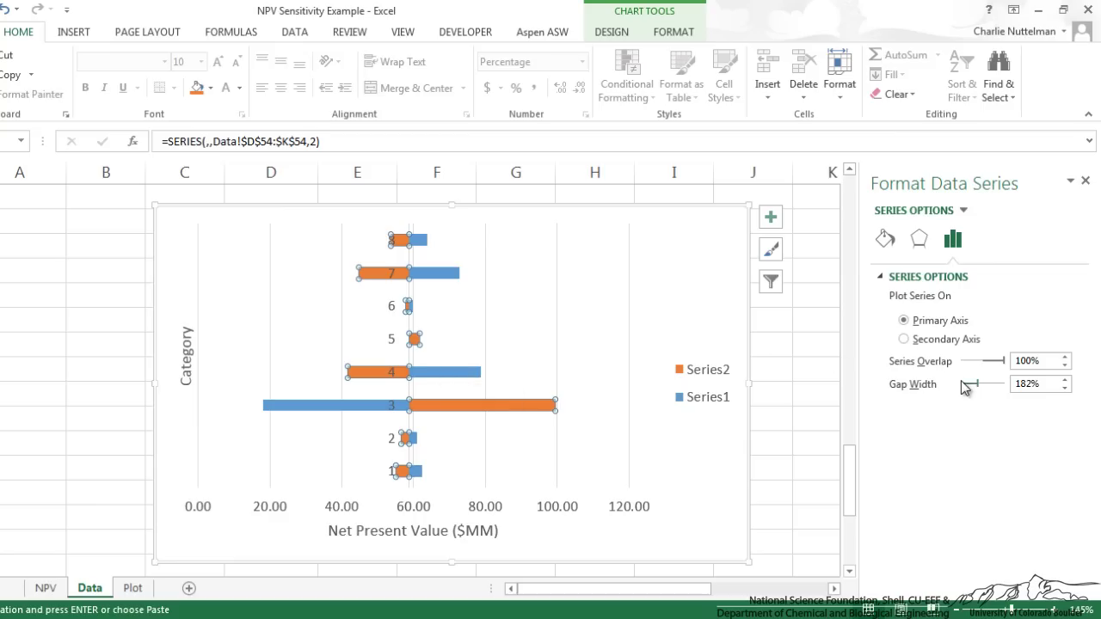
pyautogui.moveTo(977, 385); pyautogui.dragTo(964, 389)
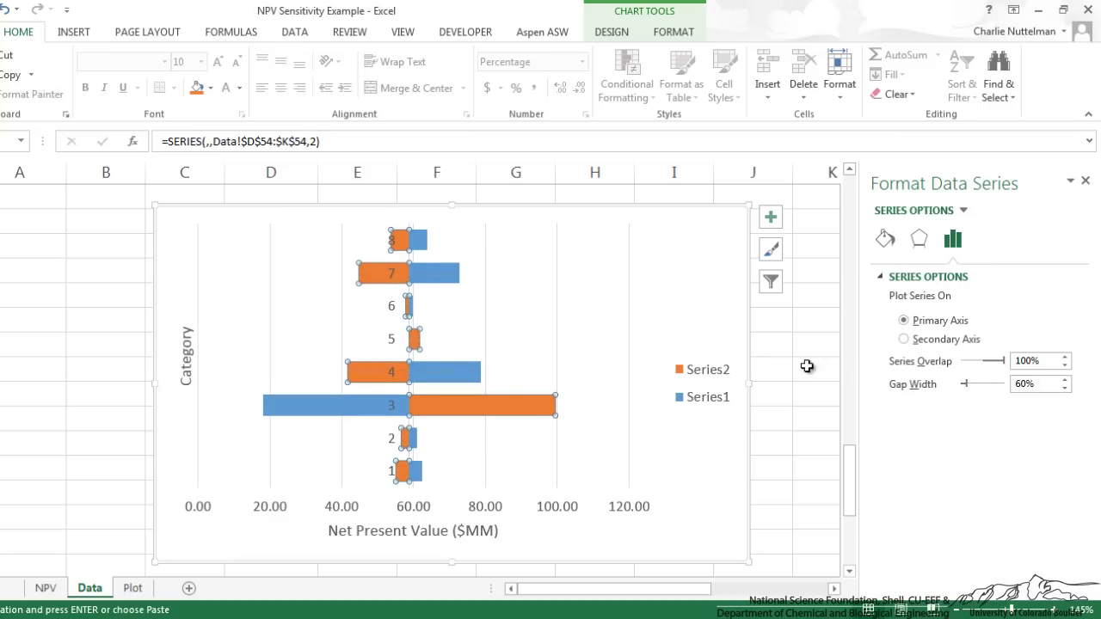
# Step: Give the horizontal NPV axis 0 decimal places so labels read 0, 20 … 120
pyautogui.click(479, 508)
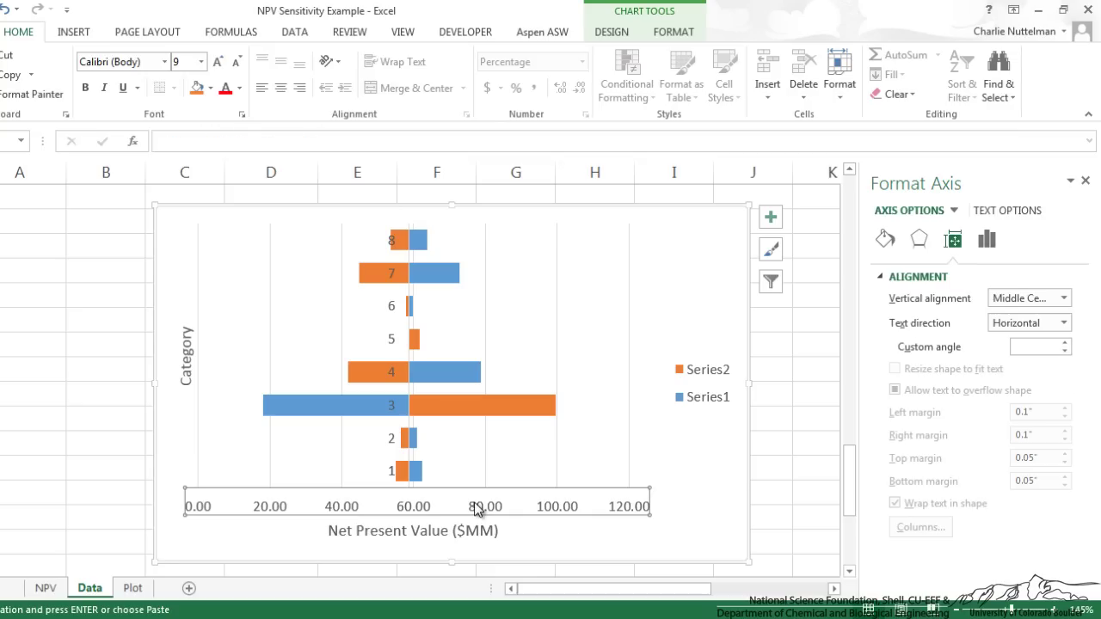
pyautogui.rightClick(507, 510)
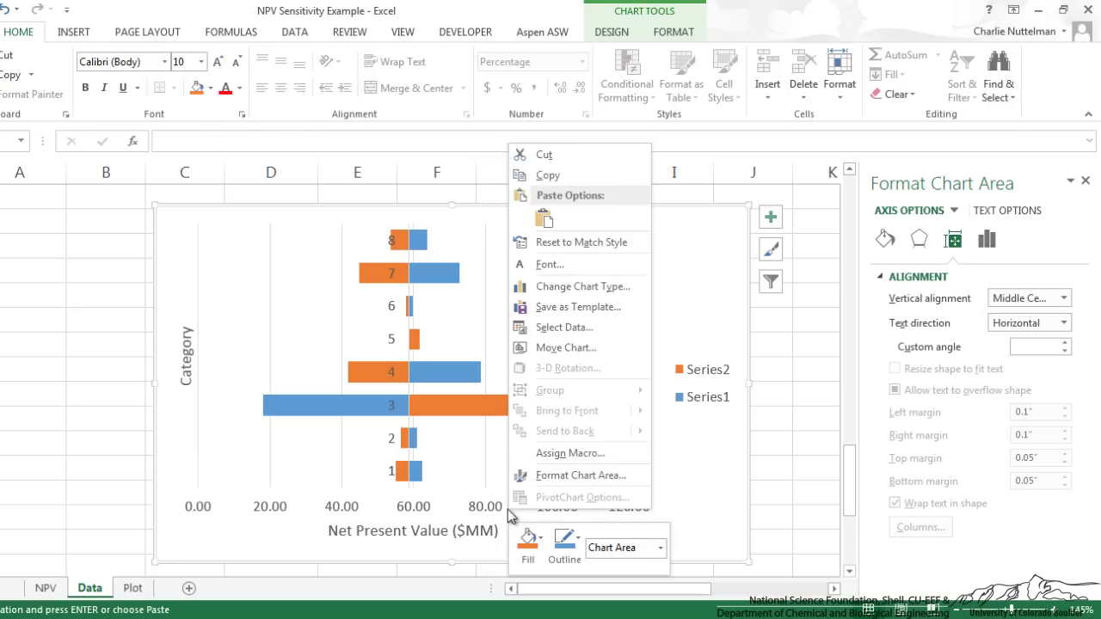
pyautogui.click(494, 512)
pyautogui.rightClick(493, 508)
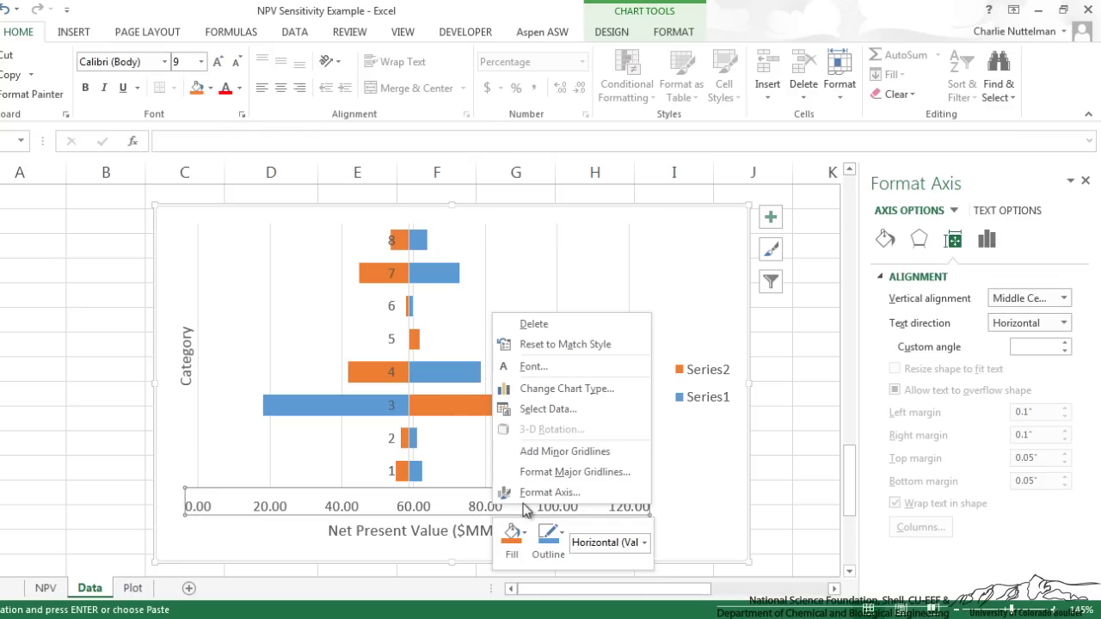
pyautogui.click(525, 495)
pyautogui.scroll(-2, 920, 374)
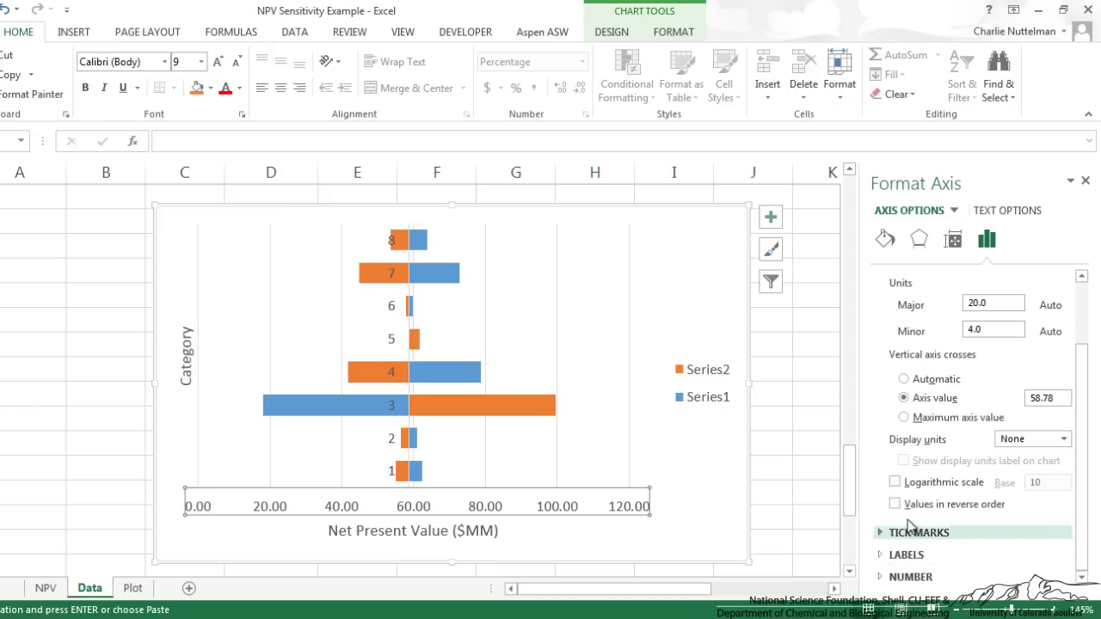
pyautogui.click(898, 576)
pyautogui.scroll(-1, 899, 529)
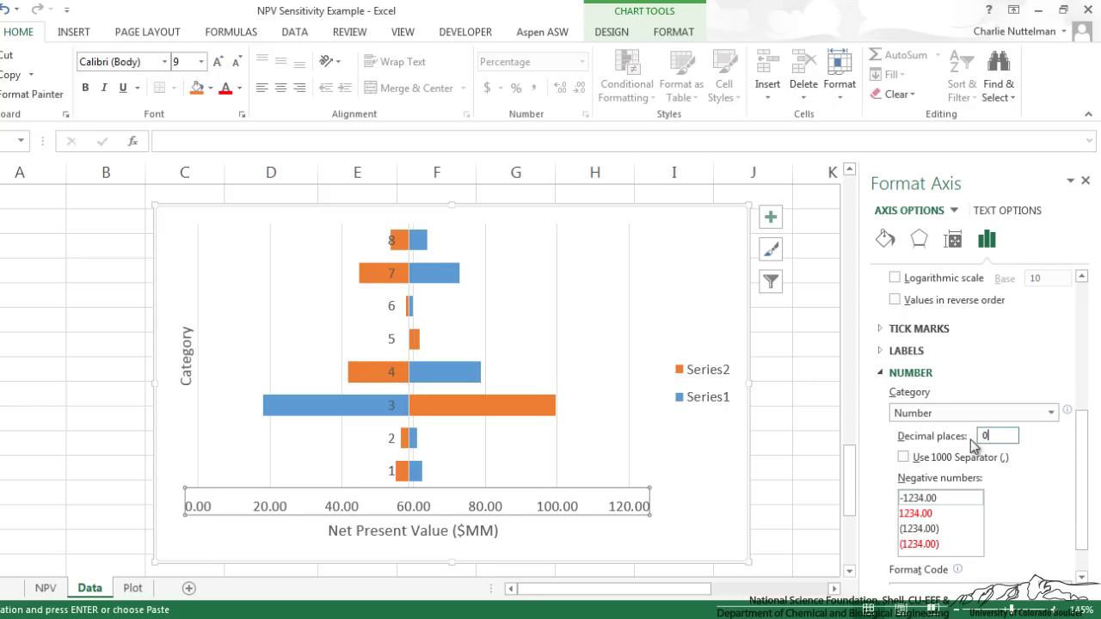
pyautogui.click(187, 352)
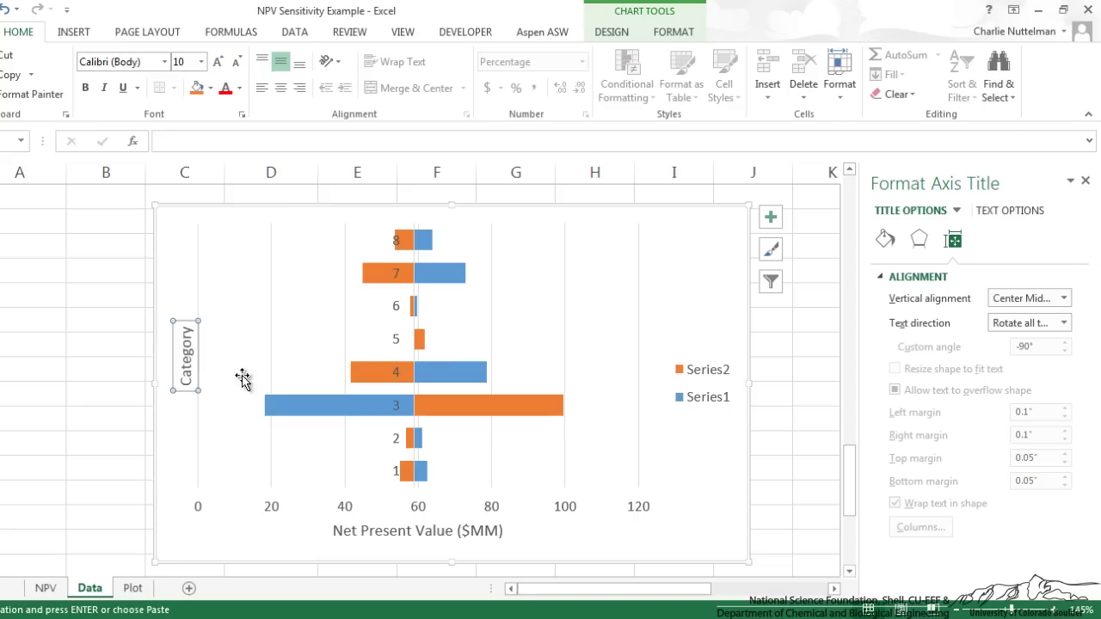
# Step: Set the vertical category axis Label Position to Low, moving labels 1–8 to the left edge
pyautogui.rightClick(196, 359)
pyautogui.rightClick(399, 344)
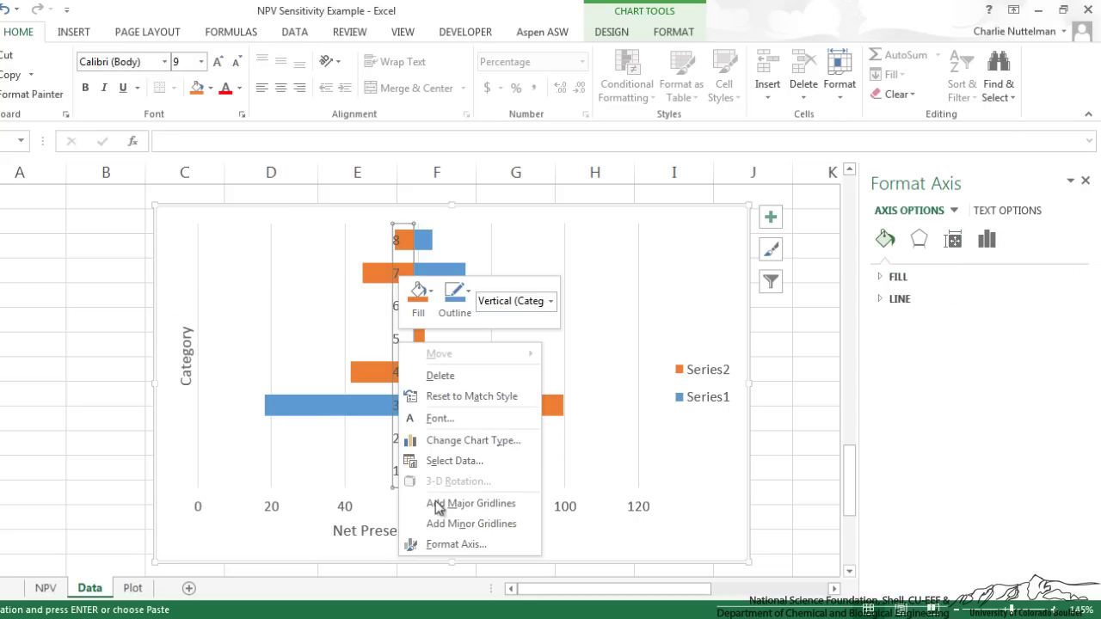
pyautogui.click(450, 545)
pyautogui.scroll(-1, 903, 404)
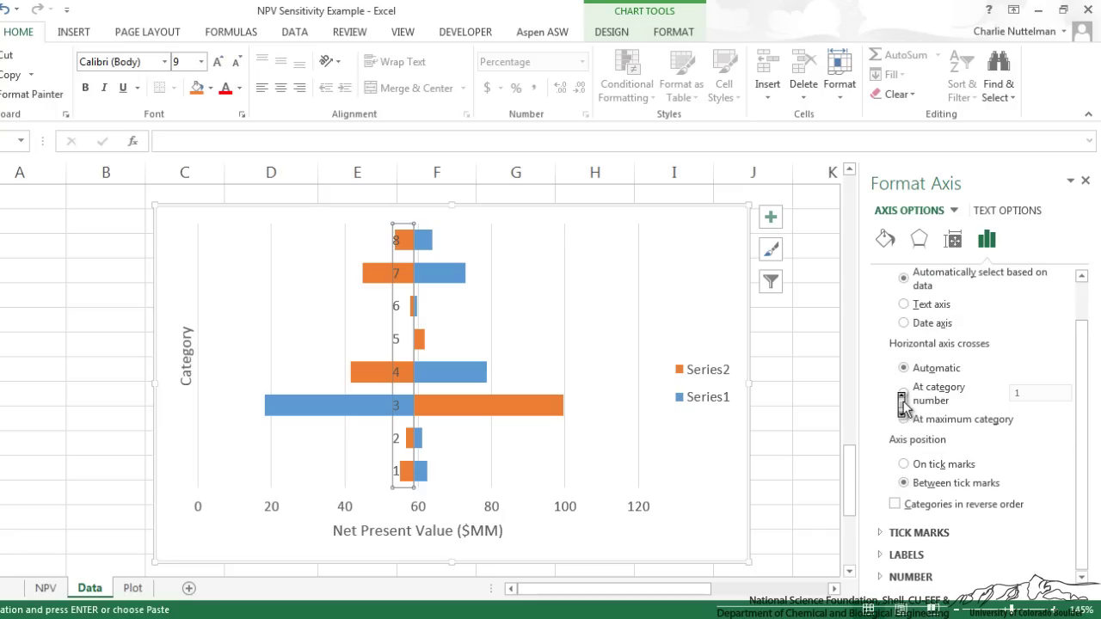
pyautogui.click(886, 555)
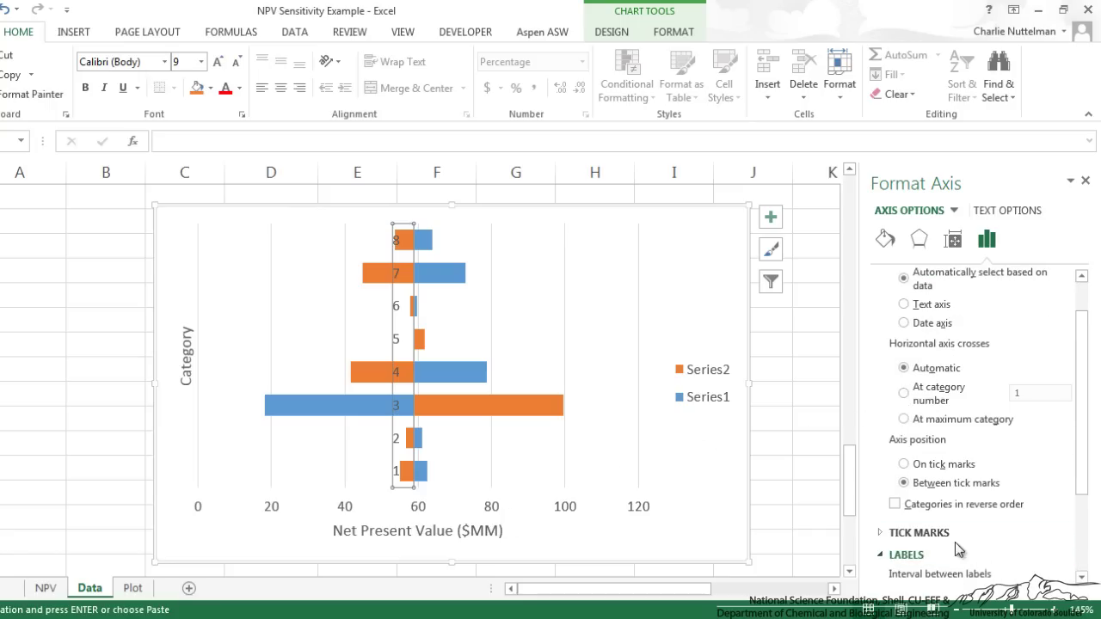
pyautogui.scroll(-1, 964, 551)
pyautogui.scroll(-2, 978, 553)
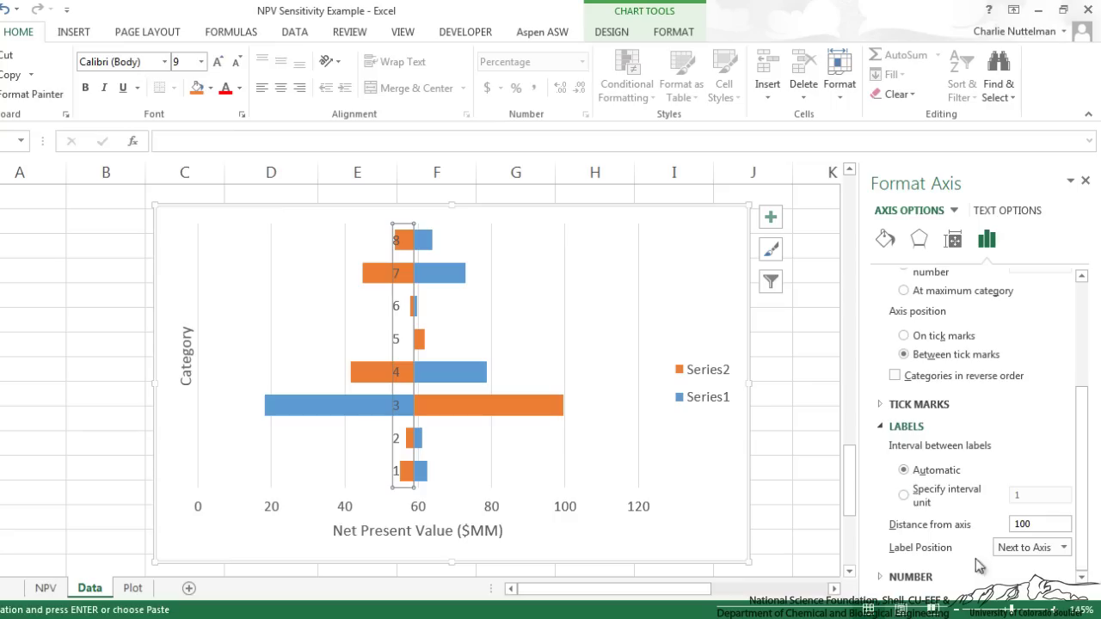
pyautogui.click(1062, 547)
pyautogui.click(1020, 517)
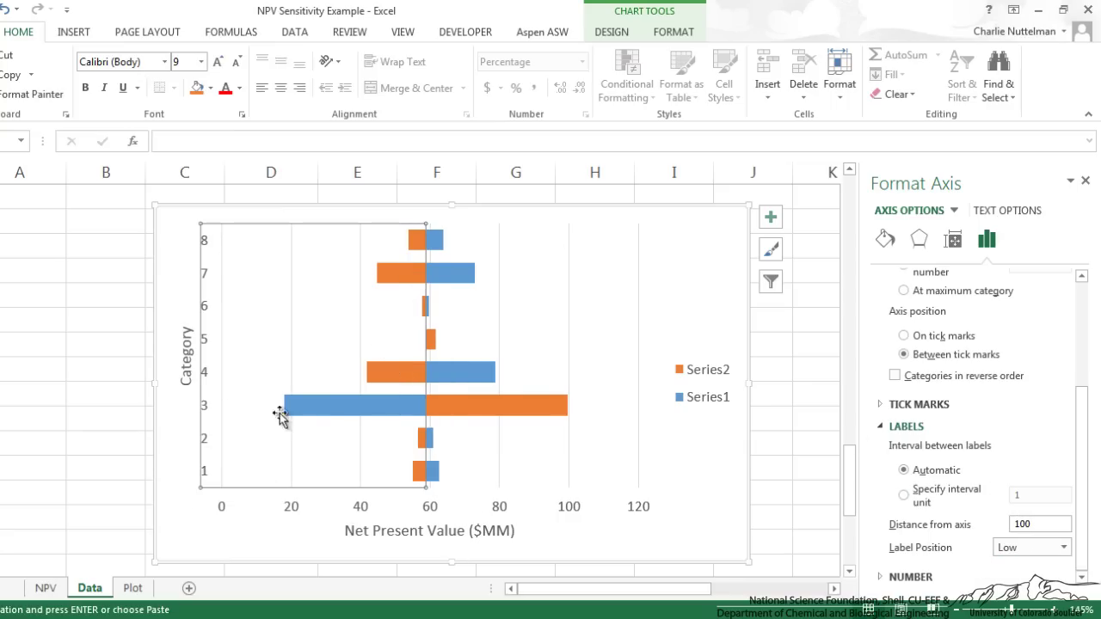
pyautogui.click(596, 363)
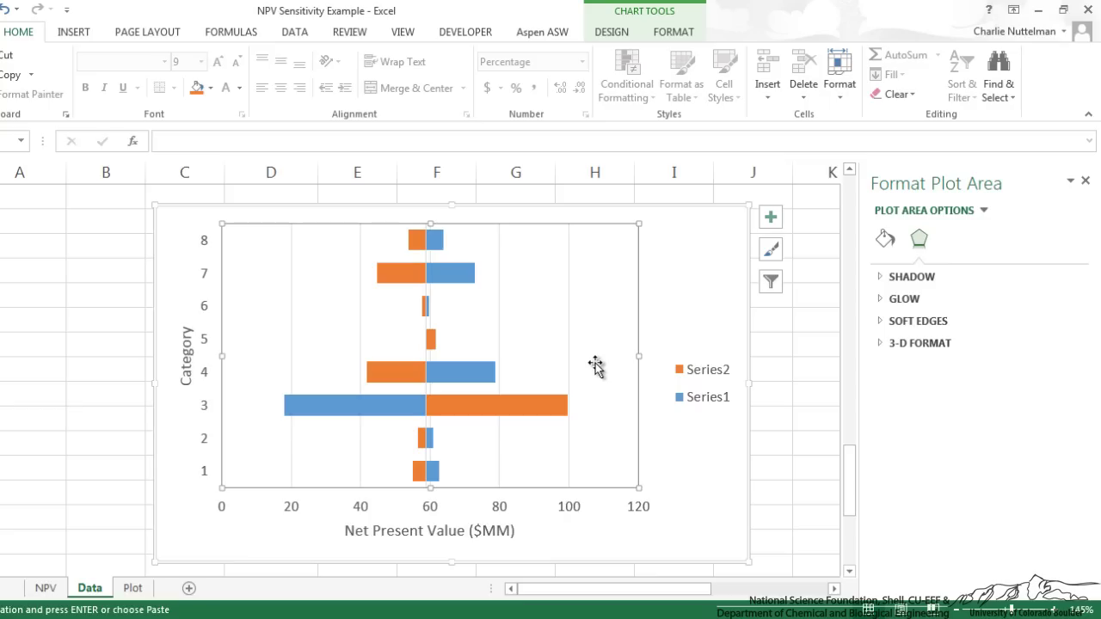
pyautogui.click(209, 277)
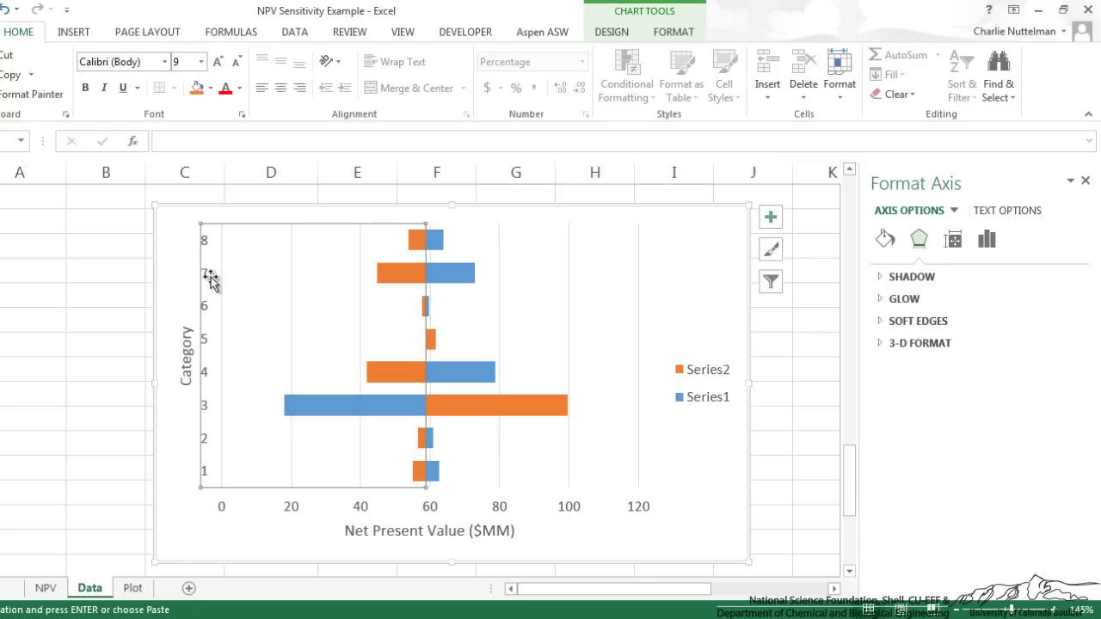
pyautogui.click(263, 320)
# Step: Use D51:K51 as category labels: WC, C_startup, S, i, C_royalties, C_land, TDC, C
pyautogui.rightClick(263, 319)
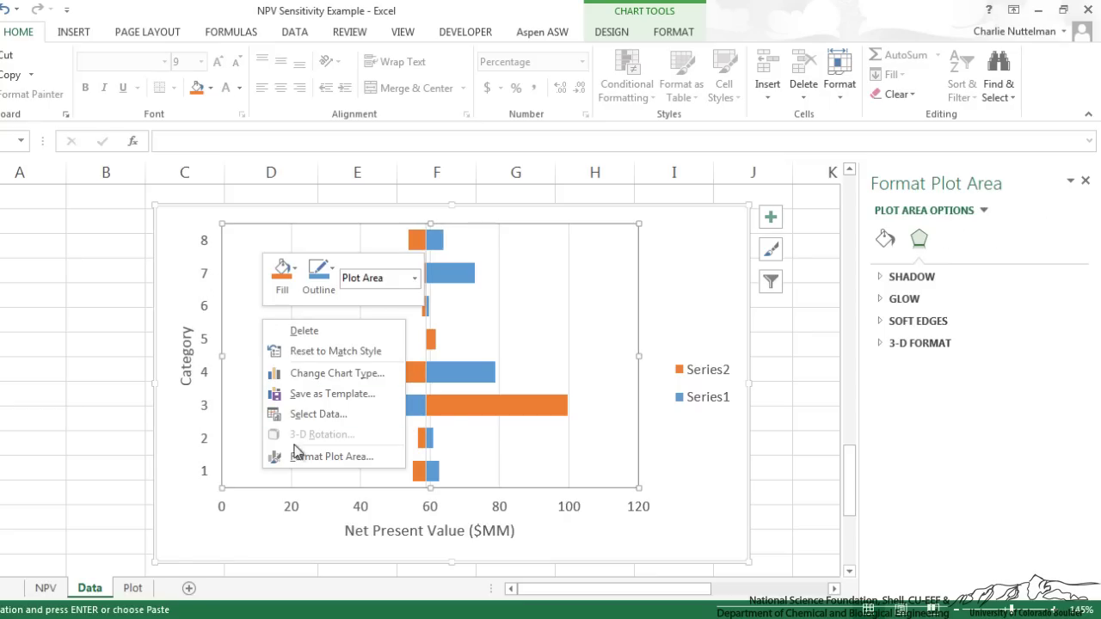
pyautogui.click(307, 416)
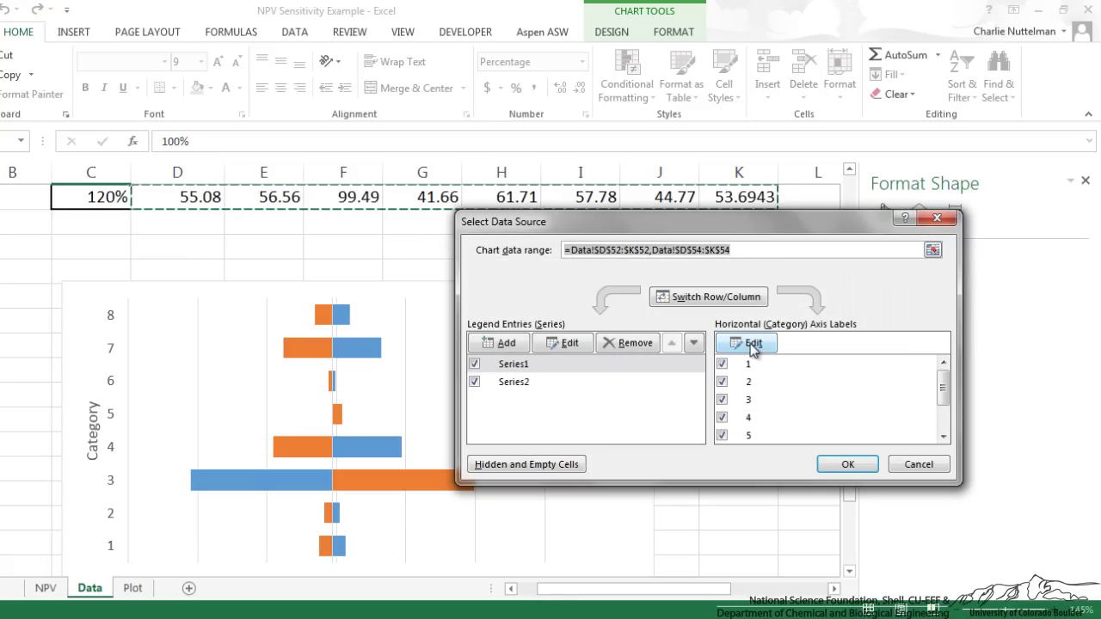
pyautogui.click(752, 344)
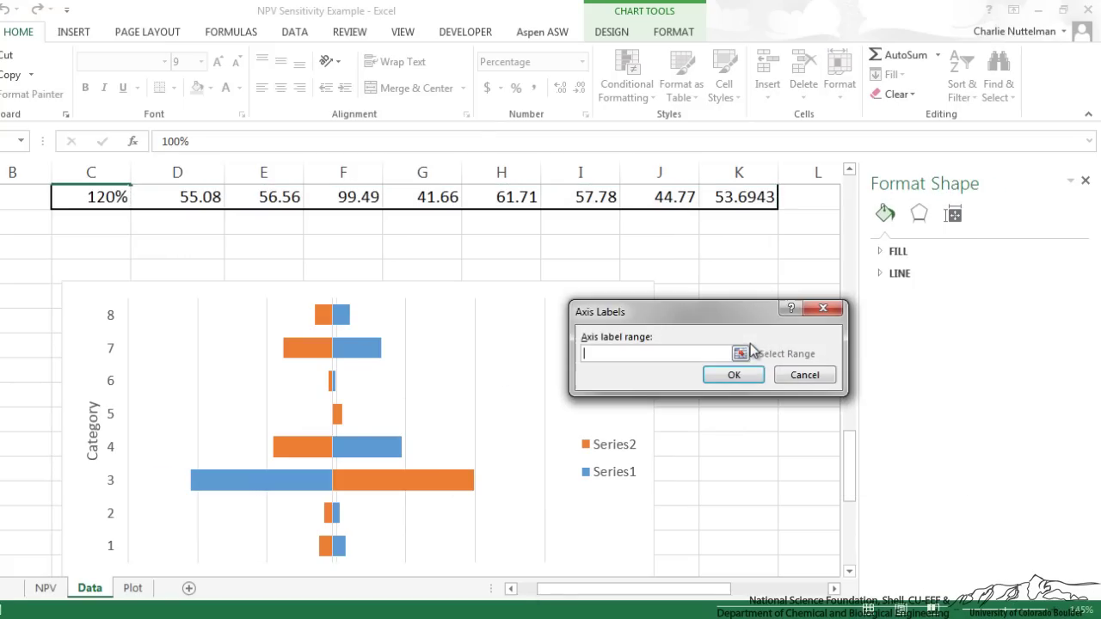
pyautogui.scroll(3, 447, 222)
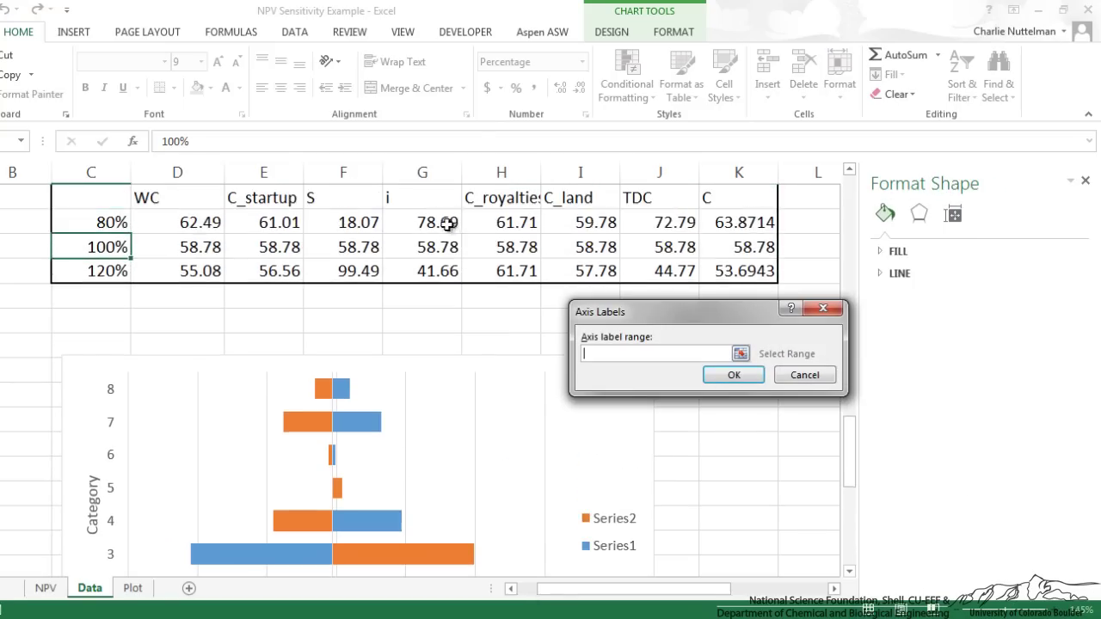
pyautogui.moveTo(200, 207); pyautogui.dragTo(740, 200)
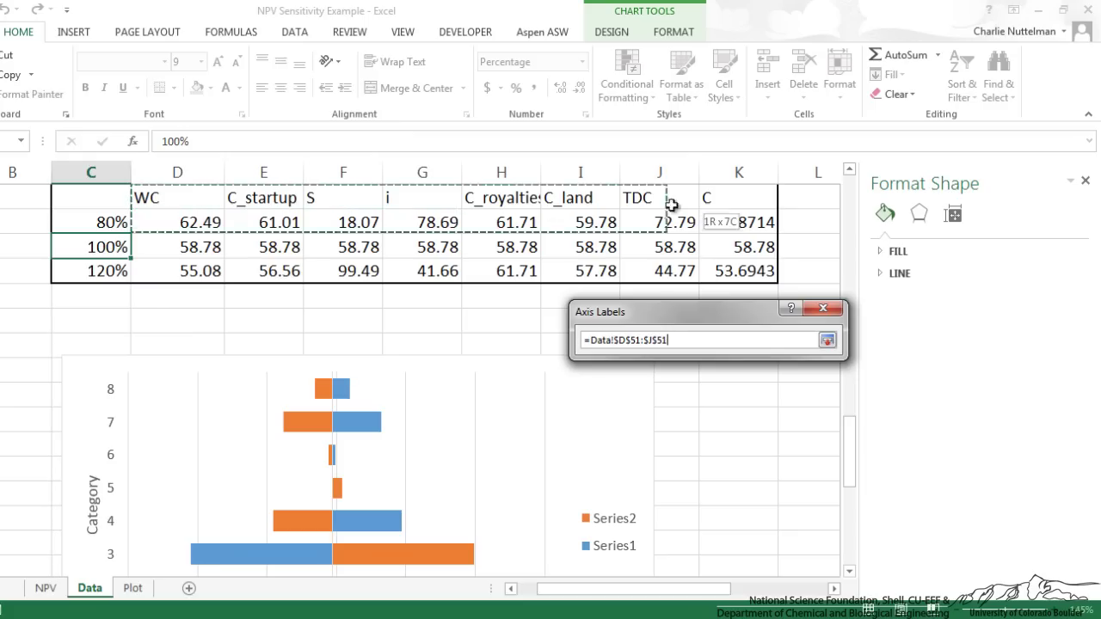
pyautogui.click(735, 373)
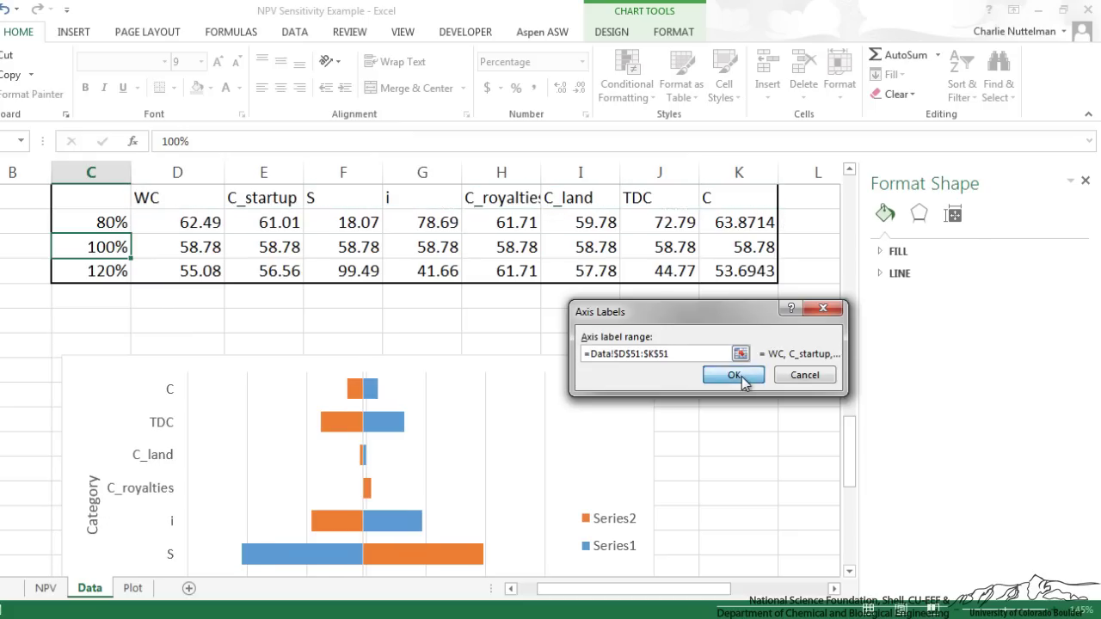
pyautogui.click(845, 465)
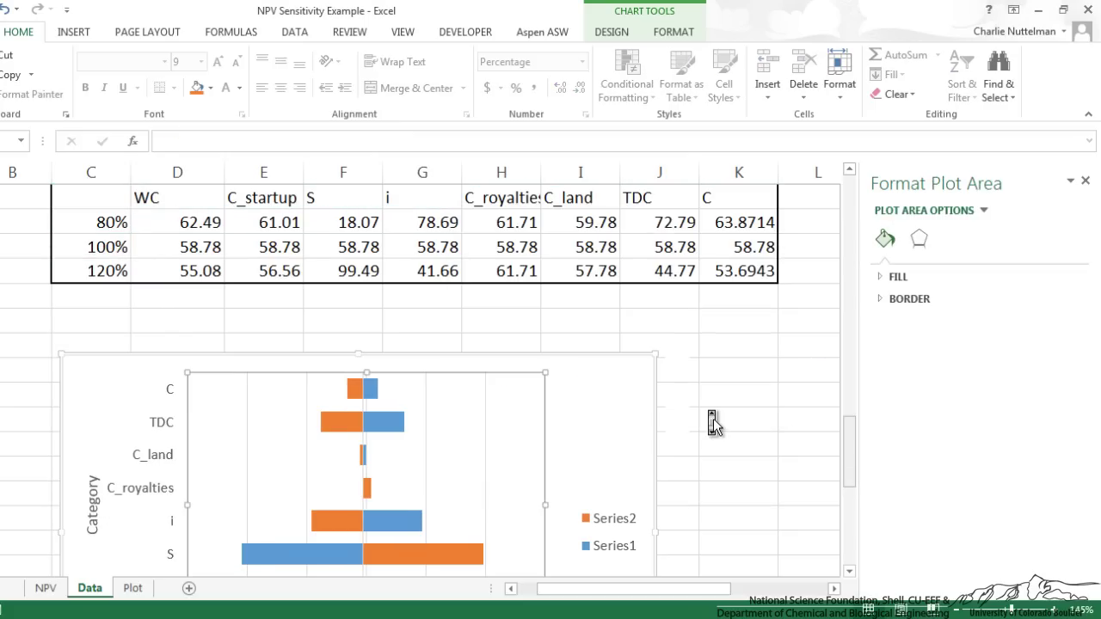
pyautogui.scroll(-2, 713, 422)
pyautogui.click(94, 387)
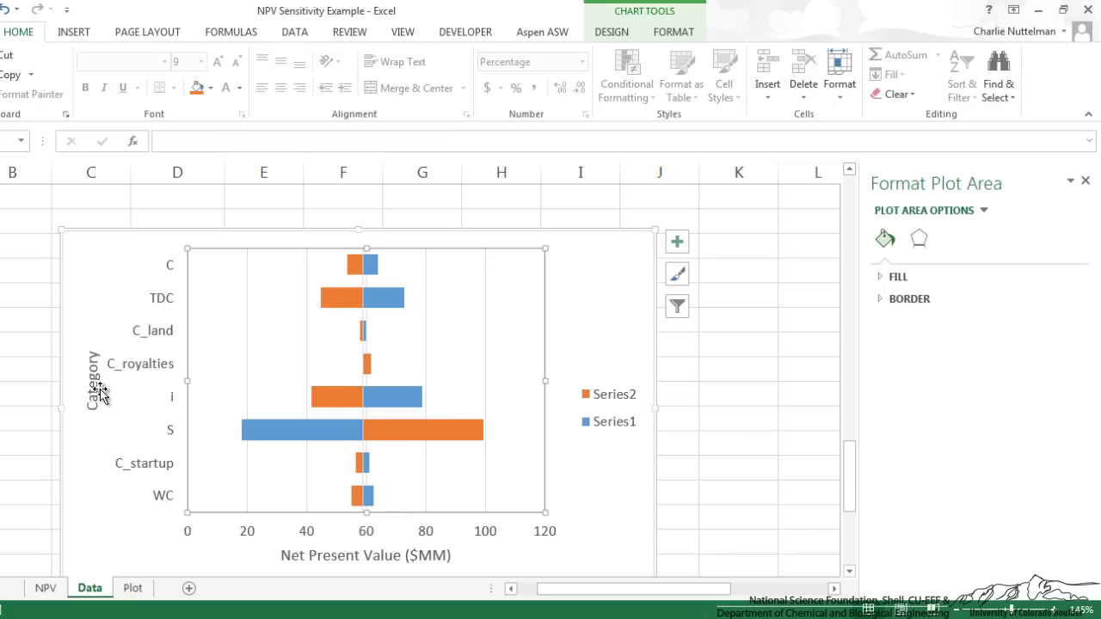
# Step: Move the legend into the plot area's upper right and widen the plot area rightward
pyautogui.click(614, 389)
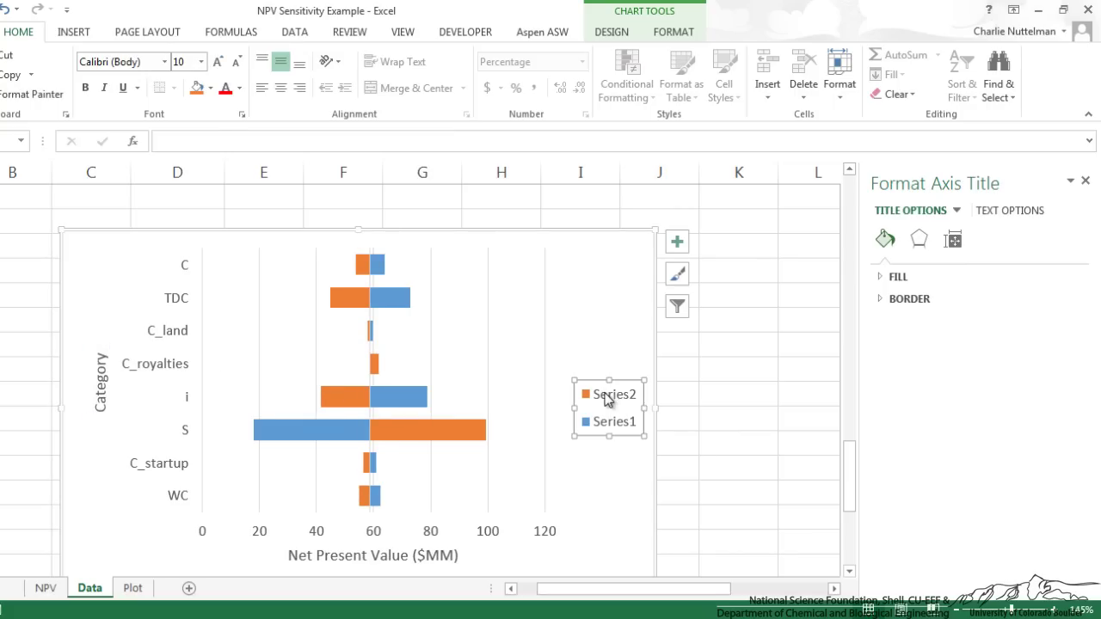
pyautogui.moveTo(614, 384); pyautogui.dragTo(488, 302)
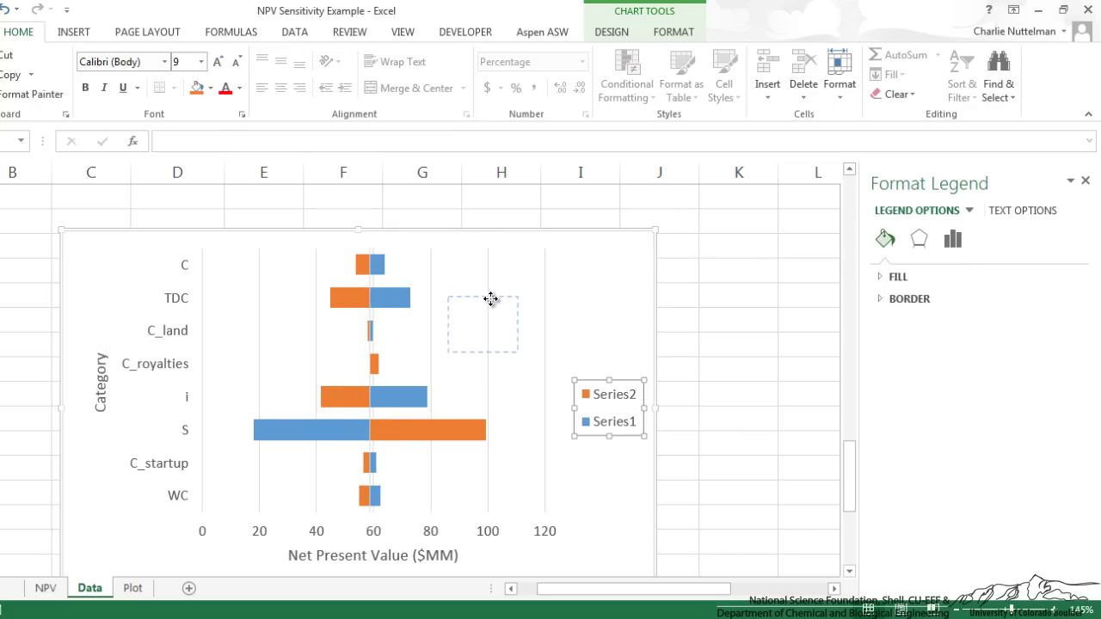
pyautogui.click(540, 397)
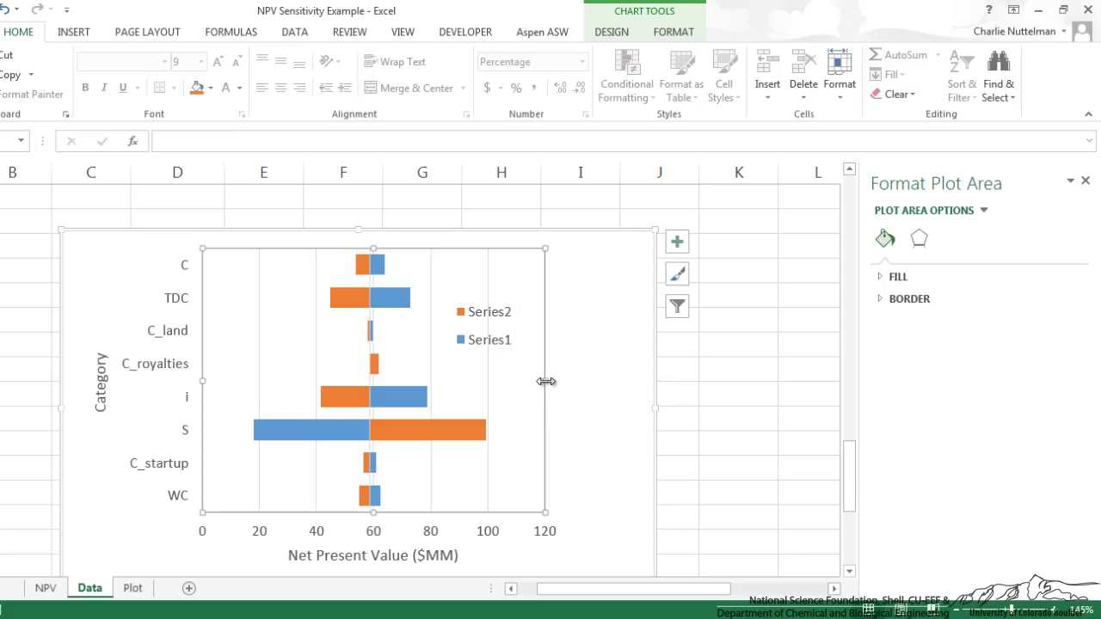
pyautogui.moveTo(545, 381); pyautogui.dragTo(603, 390)
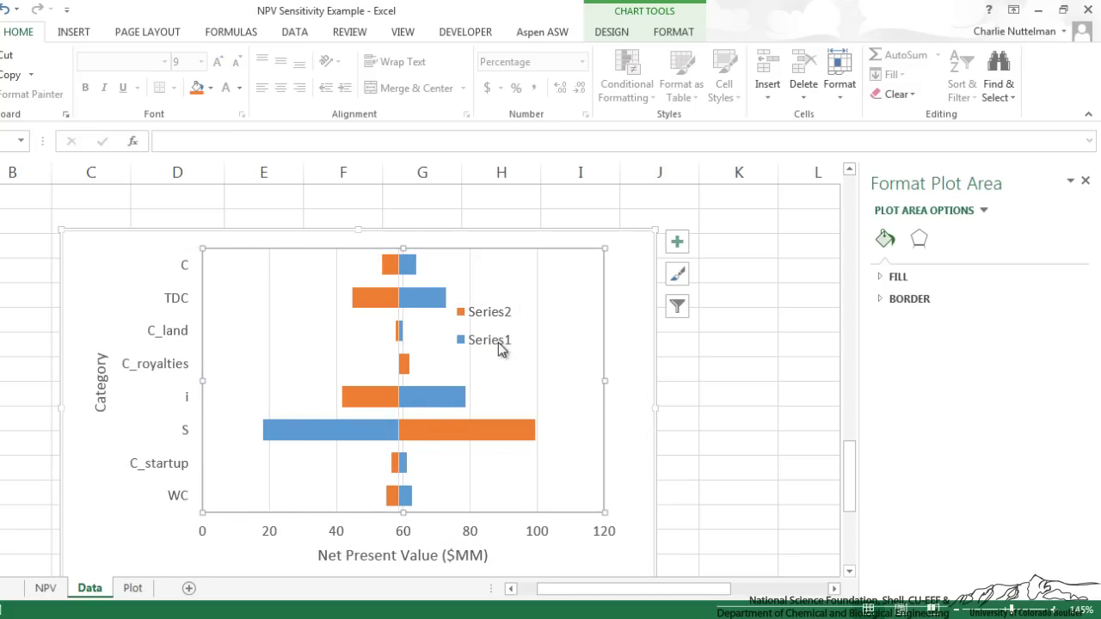
pyautogui.click(500, 345)
pyautogui.moveTo(504, 341); pyautogui.dragTo(582, 343)
pyautogui.click(499, 344)
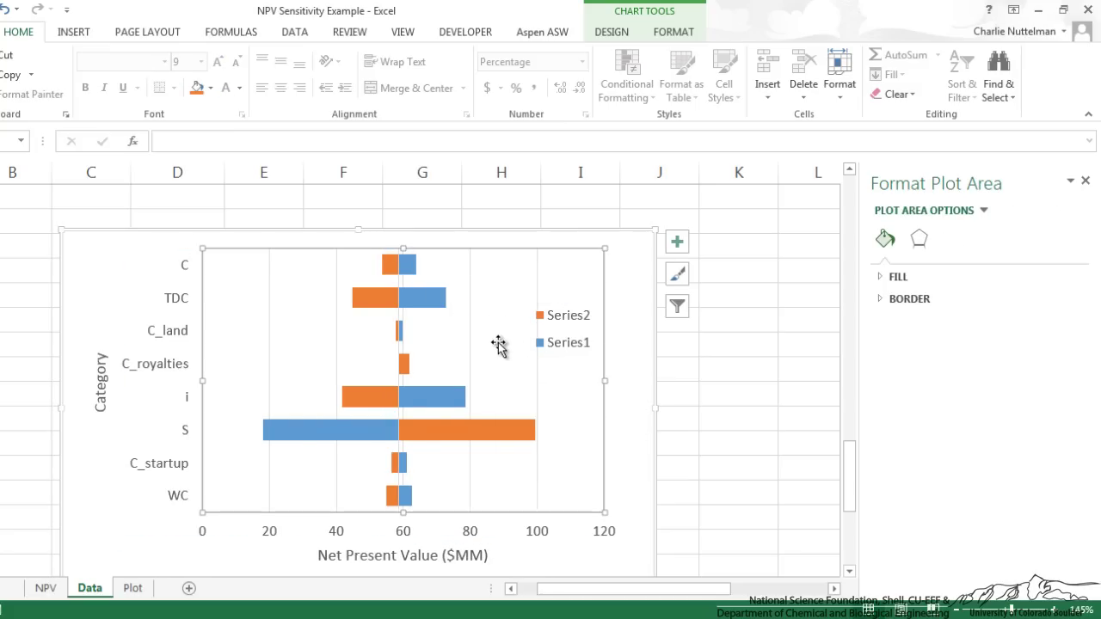
# Step: Name Series1 '-20%' and Series2 '20%' in Select Data Source
pyautogui.rightClick(499, 344)
pyautogui.click(526, 437)
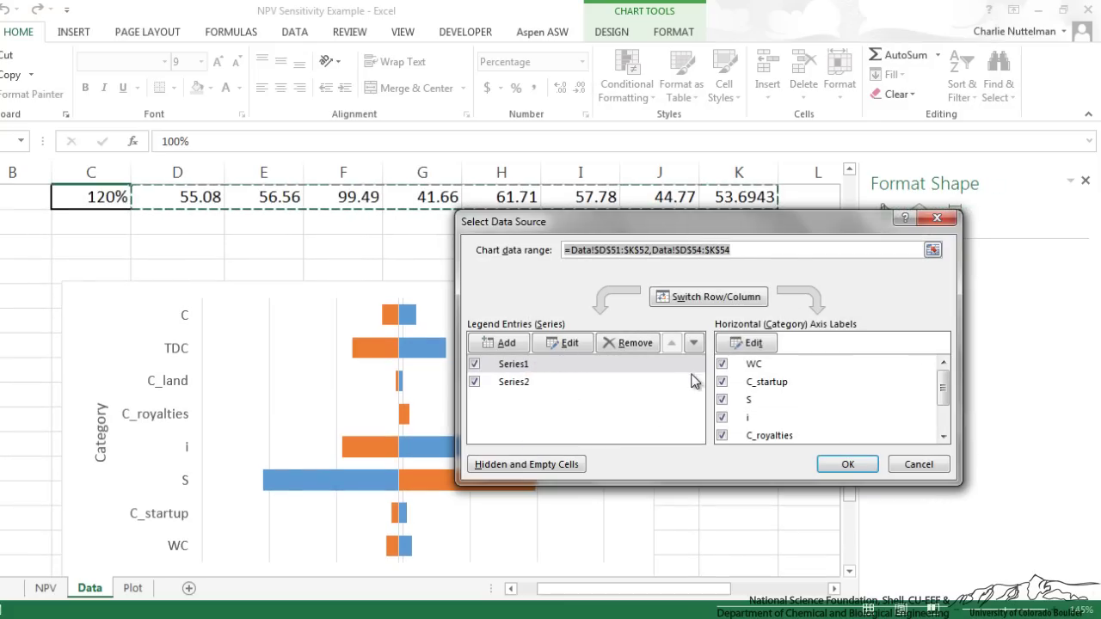
pyautogui.click(563, 342)
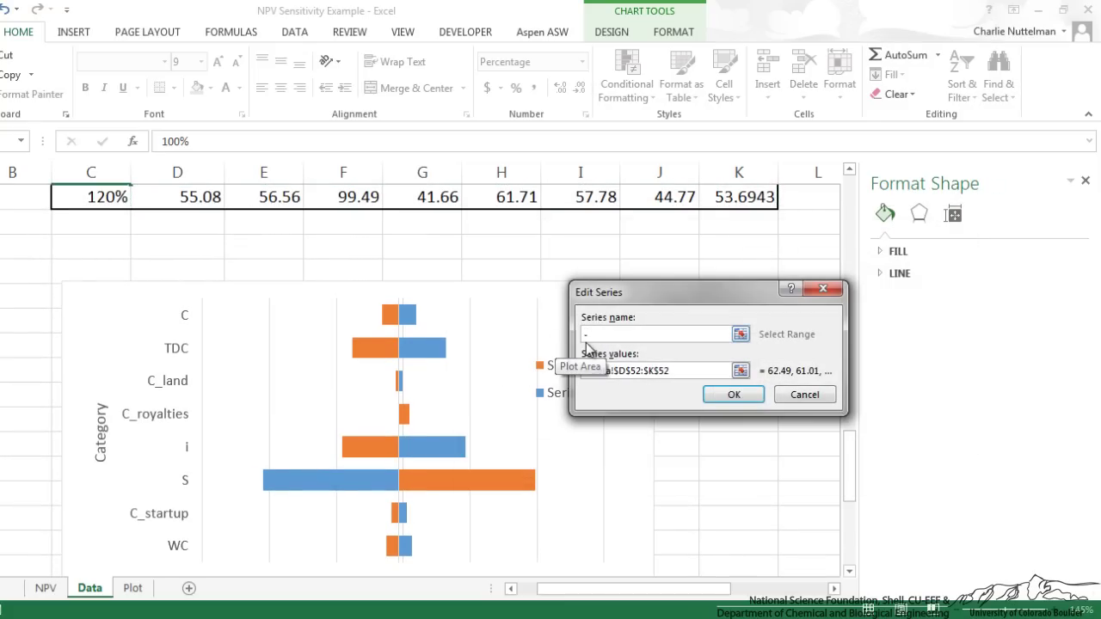
pyautogui.write('20')
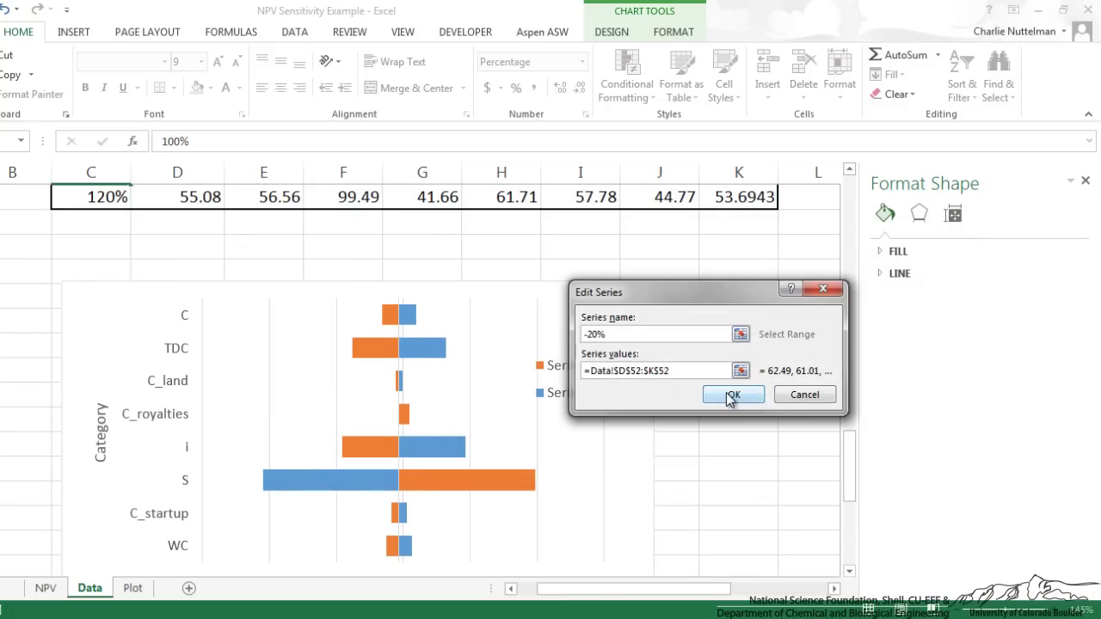
pyautogui.click(733, 393)
pyautogui.click(559, 344)
pyautogui.write('+20')
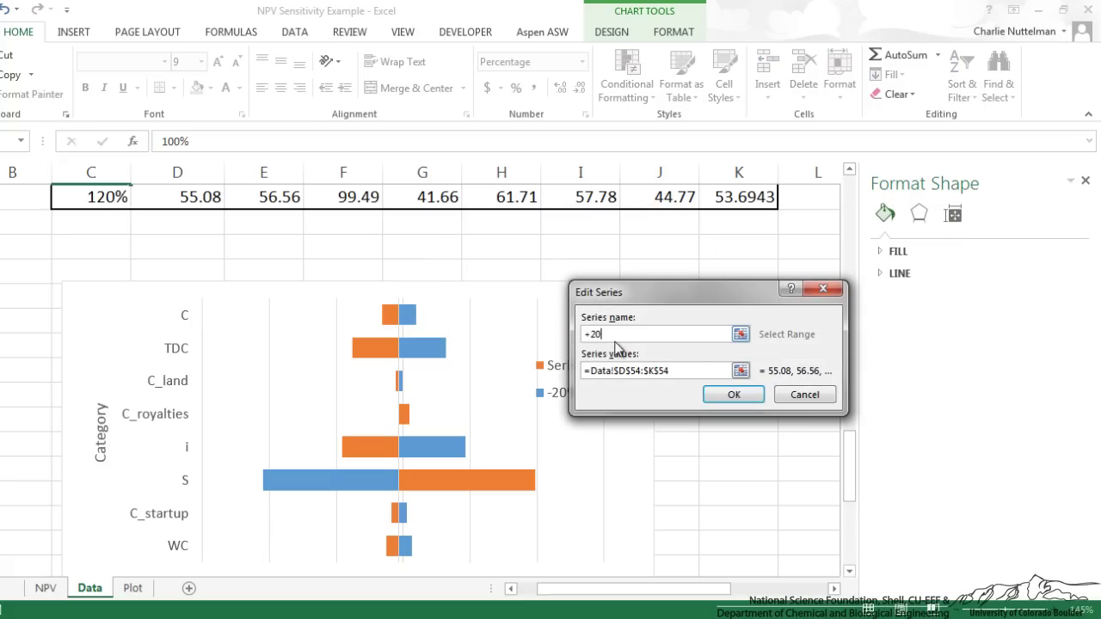
pyautogui.click(734, 394)
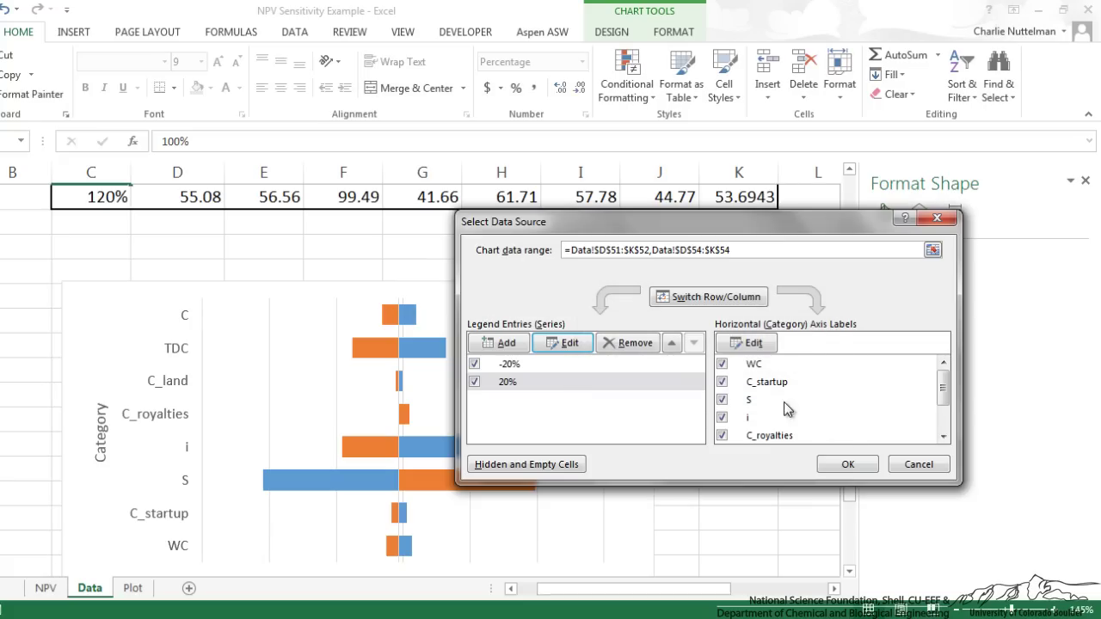
pyautogui.click(847, 464)
pyautogui.click(737, 412)
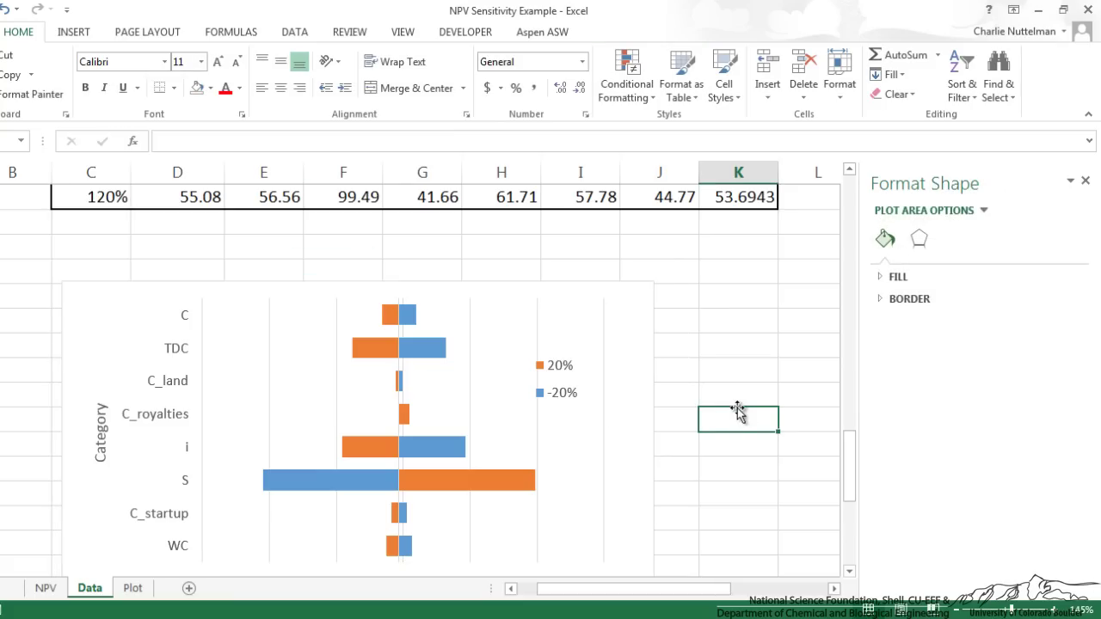
pyautogui.scroll(-2, 737, 412)
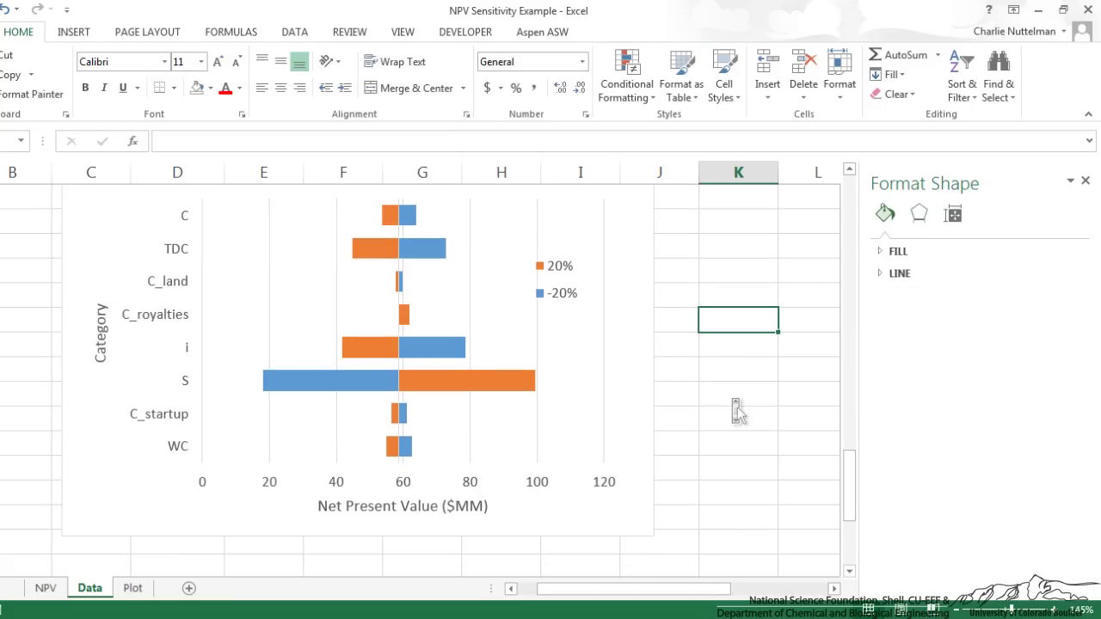
pyautogui.scroll(1, 737, 413)
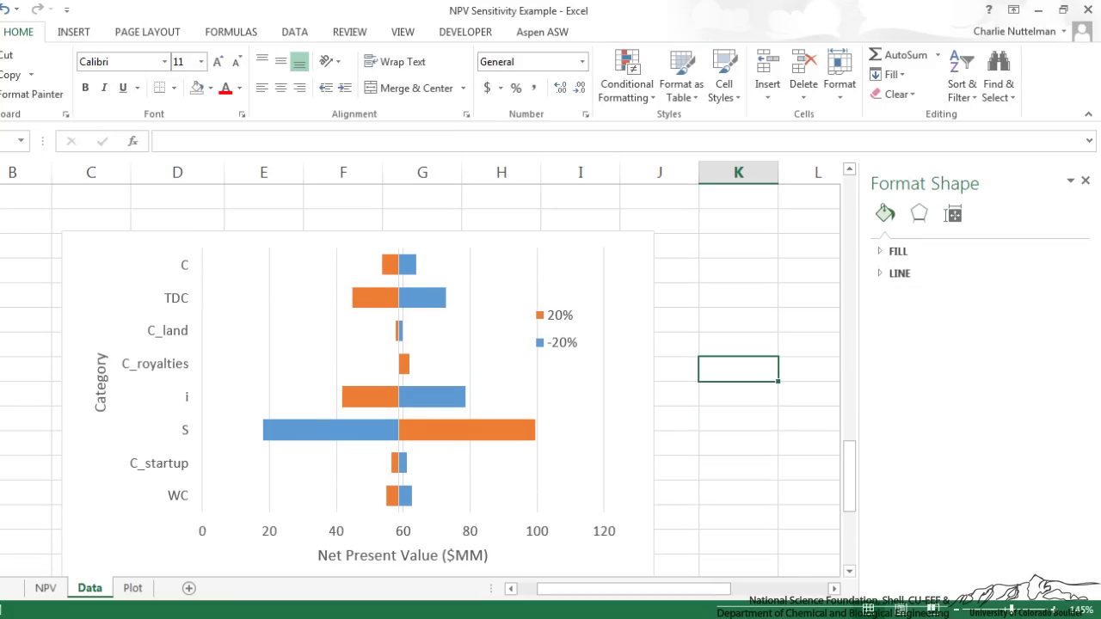
pyautogui.scroll(-1, 428, 386)
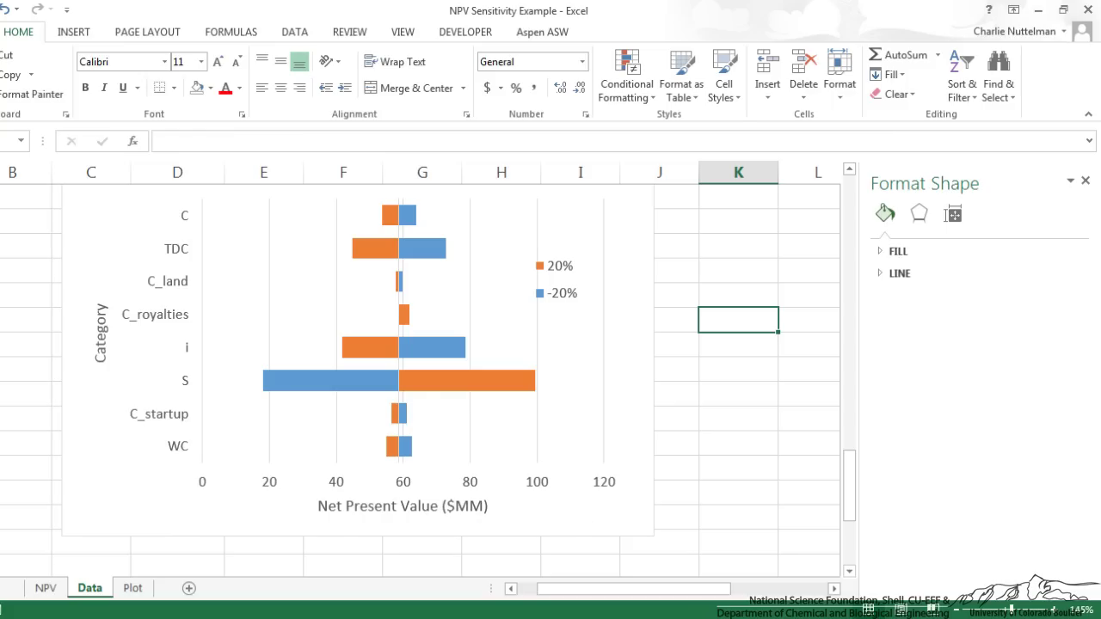
pyautogui.press('Left')
pyautogui.press('Left')
pyautogui.press('Left')
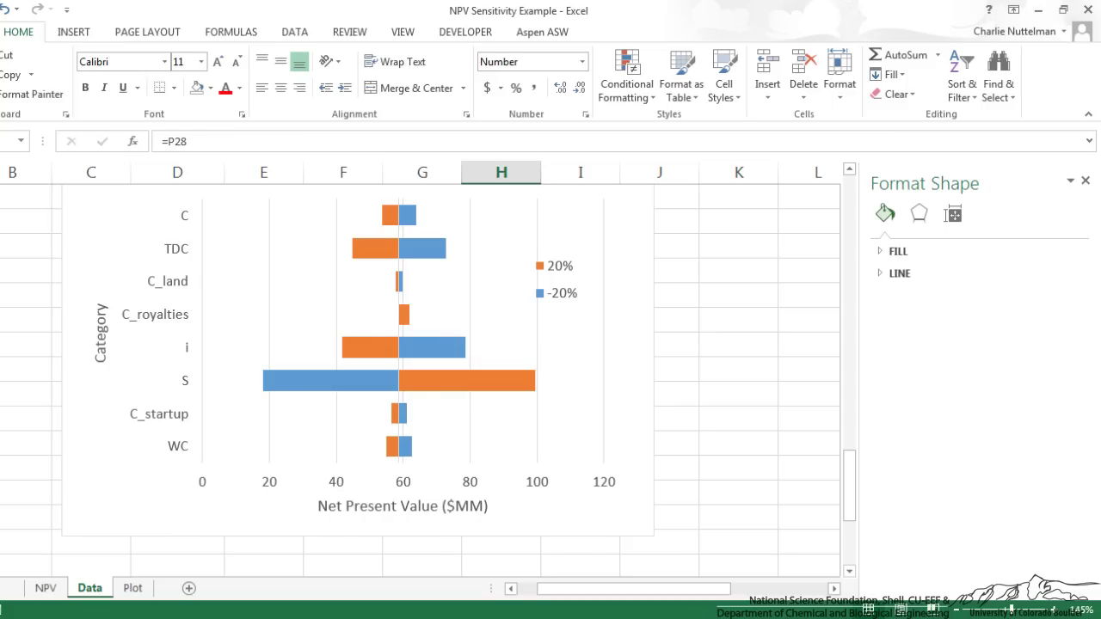